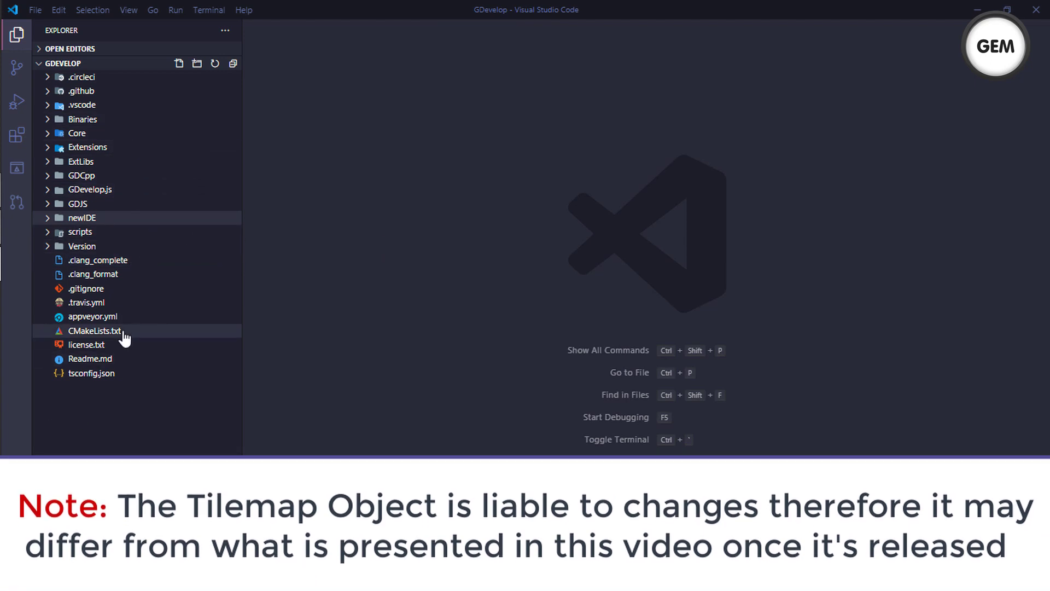
Step: Bring Chrome forward on the GDevelop repository and browse its file list
left_click(2, 235)
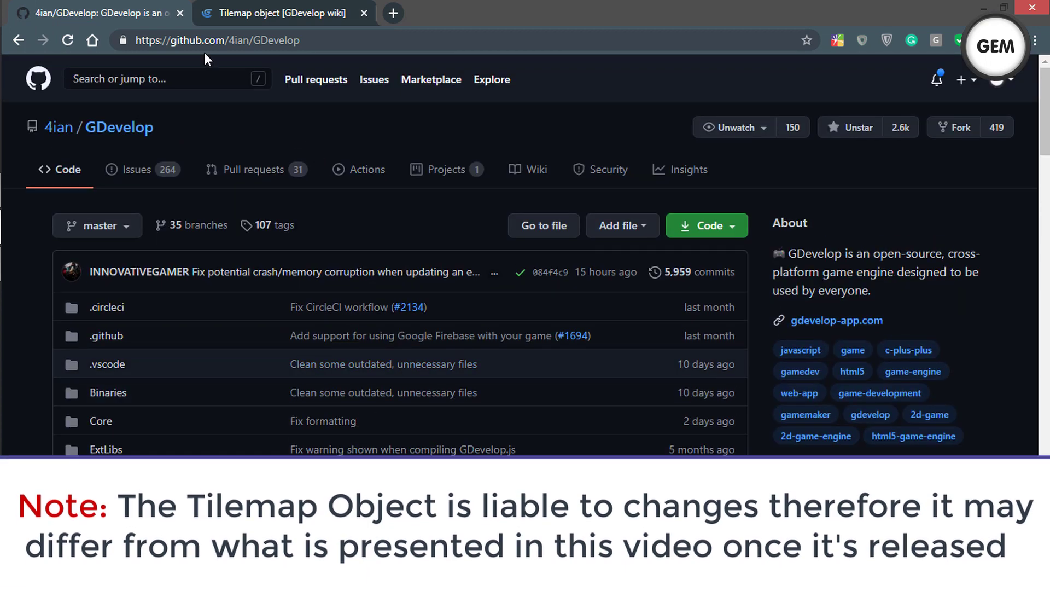
left_click(398, 38)
double_click(398, 38)
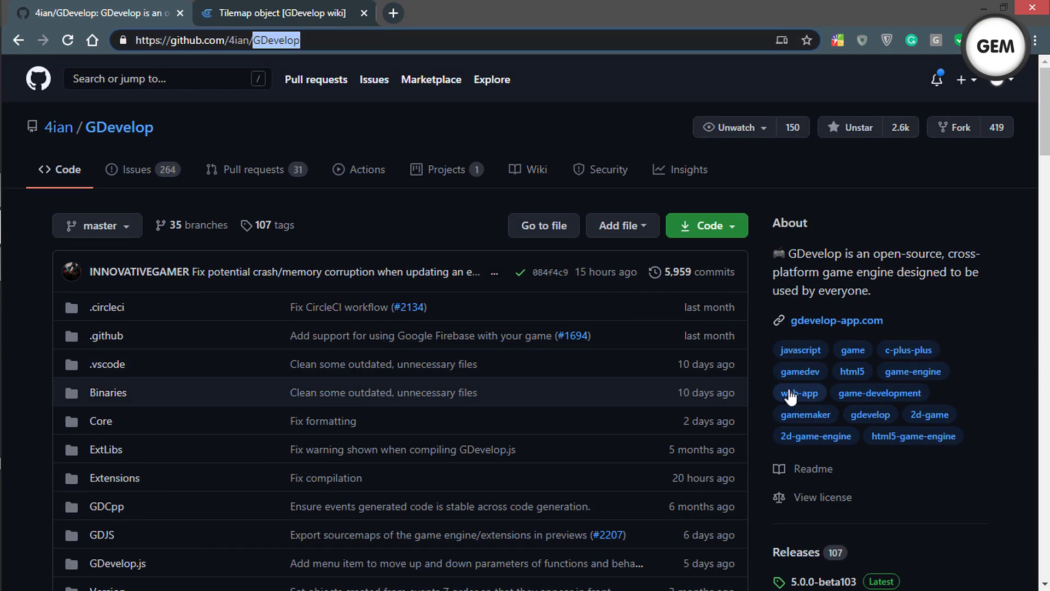
scroll(432, 386, "down", 5)
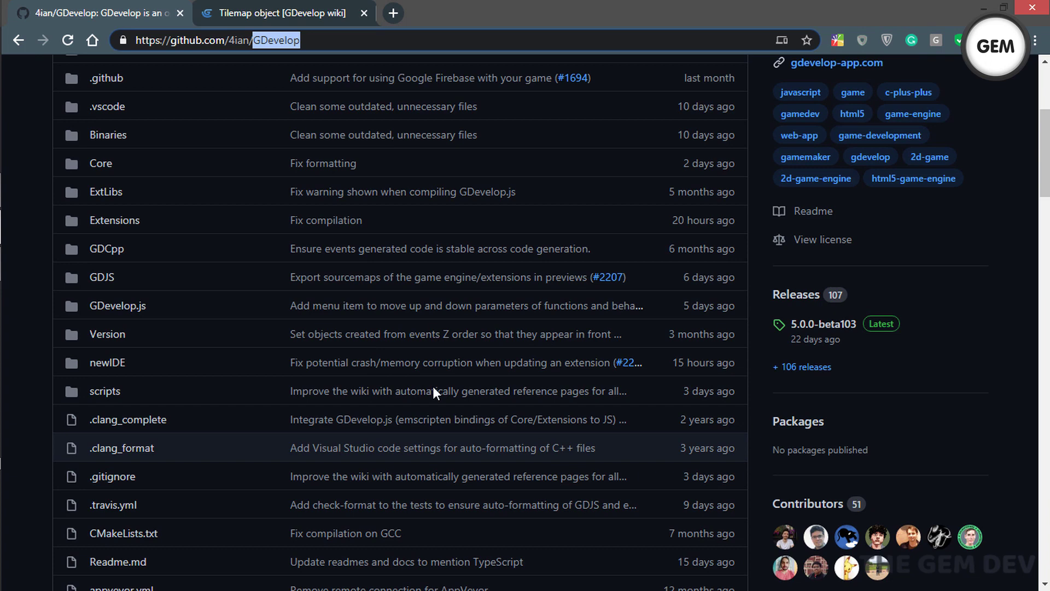
scroll(438, 356, "up", 3)
scroll(537, 290, "down", 2)
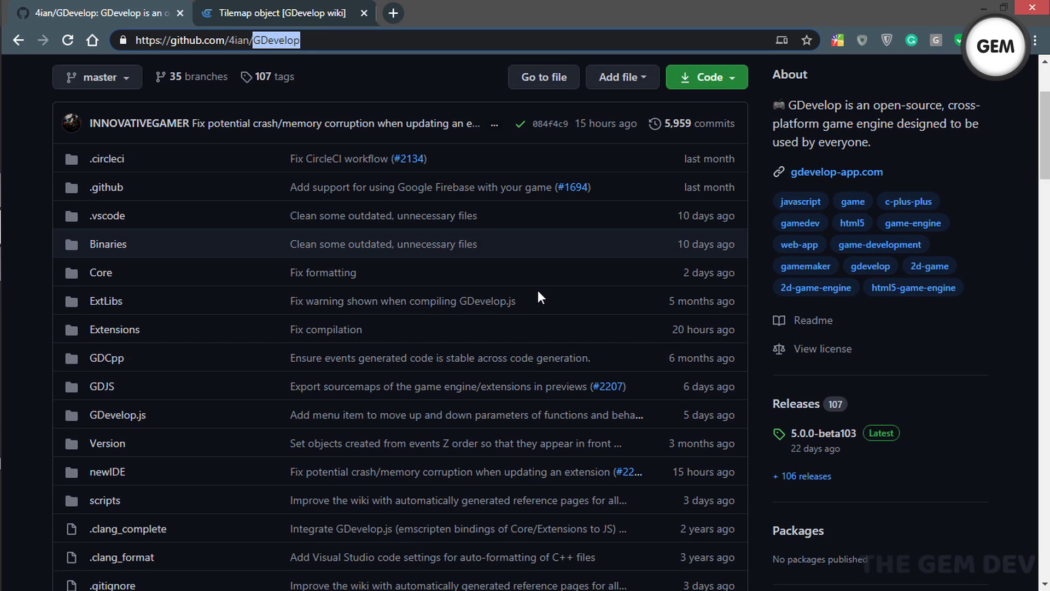
scroll(510, 176, "up", 3)
scroll(382, 413, "down", 3)
Step: Glance at the newIDE folder in the code editor, then restore Chrome full-screen
left_click_drag(655, 3, 745, 375)
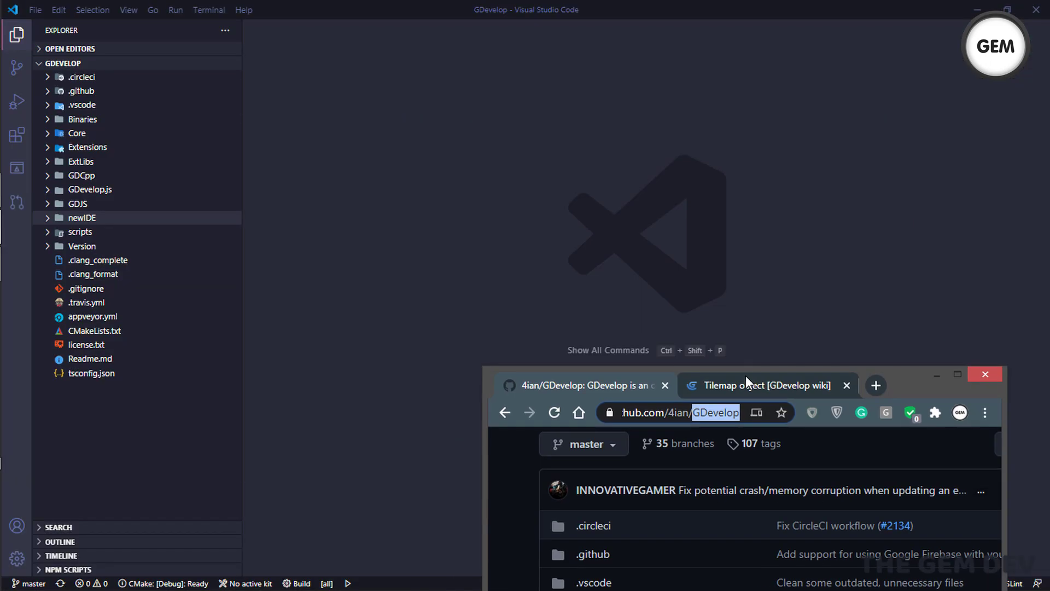
left_click(52, 220)
left_click(52, 220)
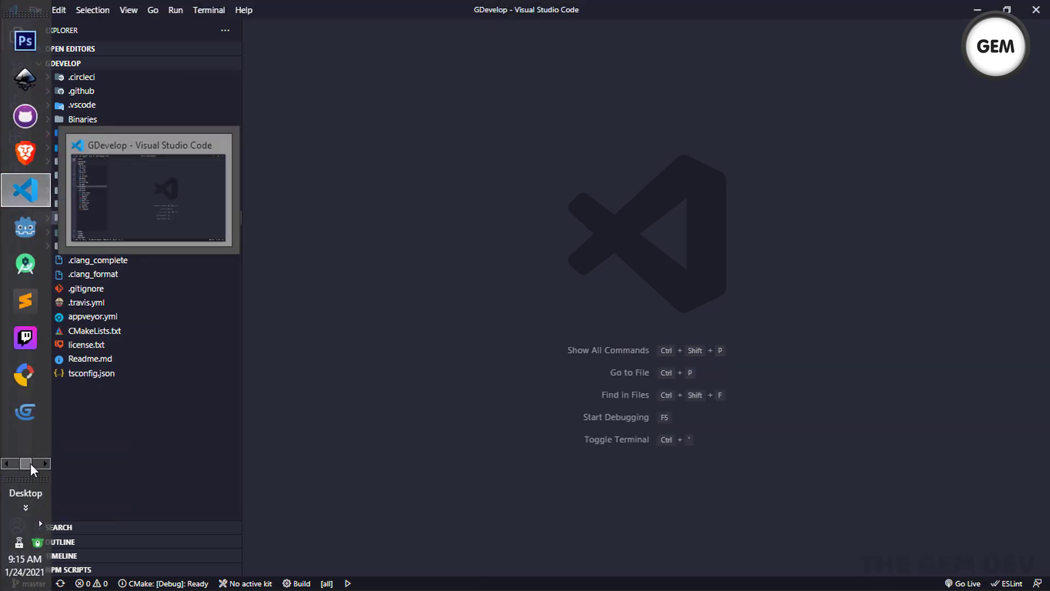
left_click(25, 224)
left_click(960, 375)
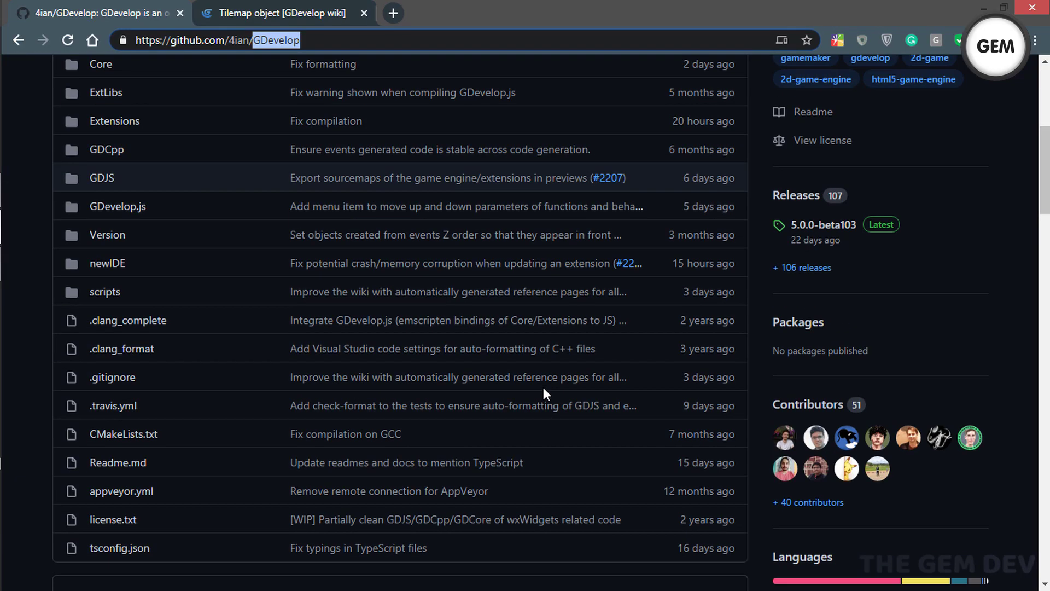
scroll(440, 258, "up", 5)
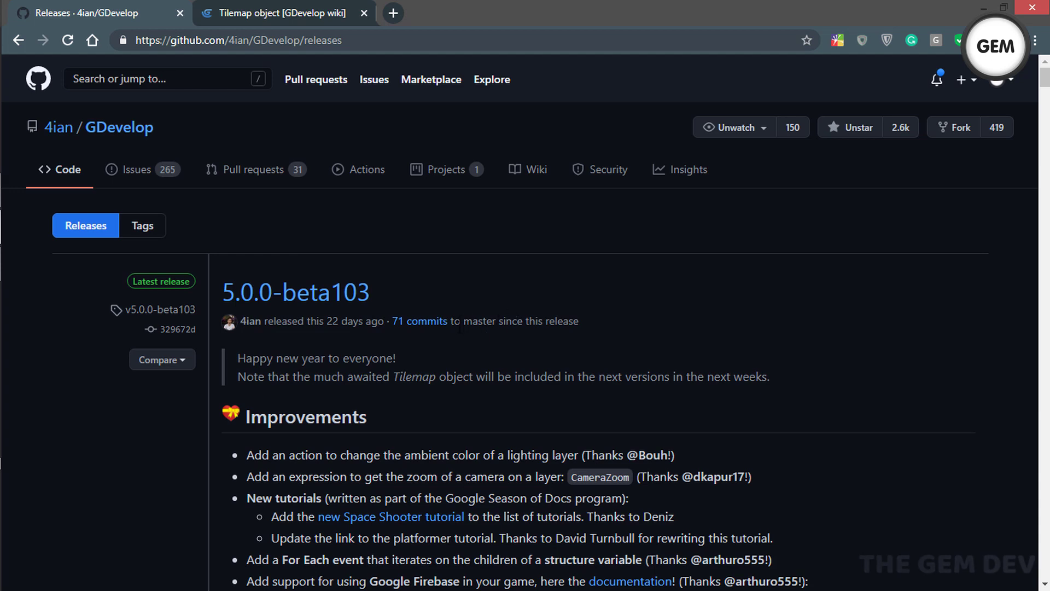
Step: Switch to the Tilemap object wiki tab and read its Known limitations section
left_click(295, 8)
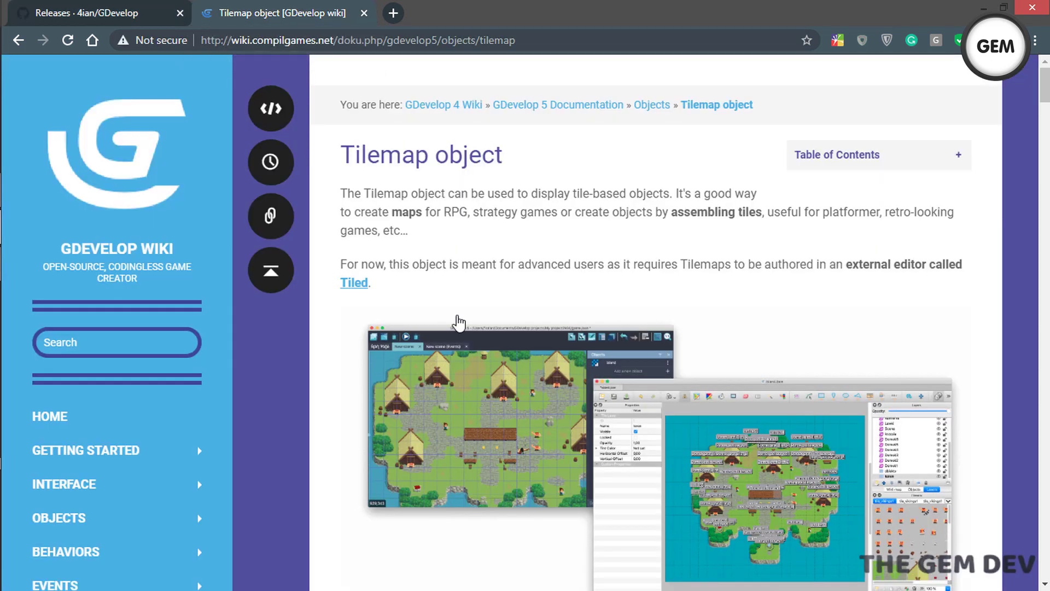
scroll(530, 169, "down", 1)
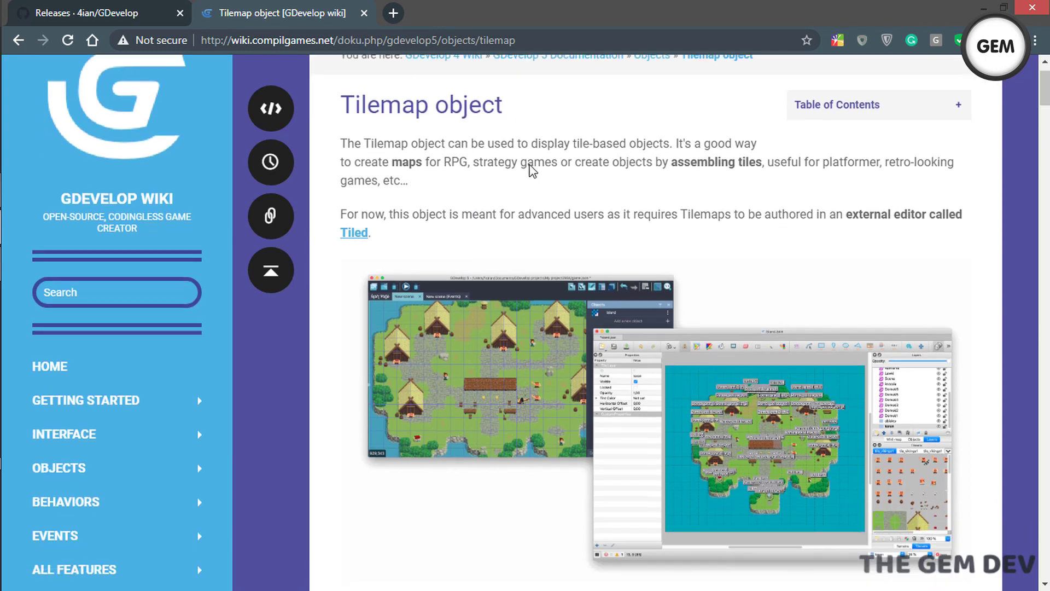
scroll(594, 213, "up", 1)
scroll(602, 219, "down", 3)
scroll(392, 240, "up", 3)
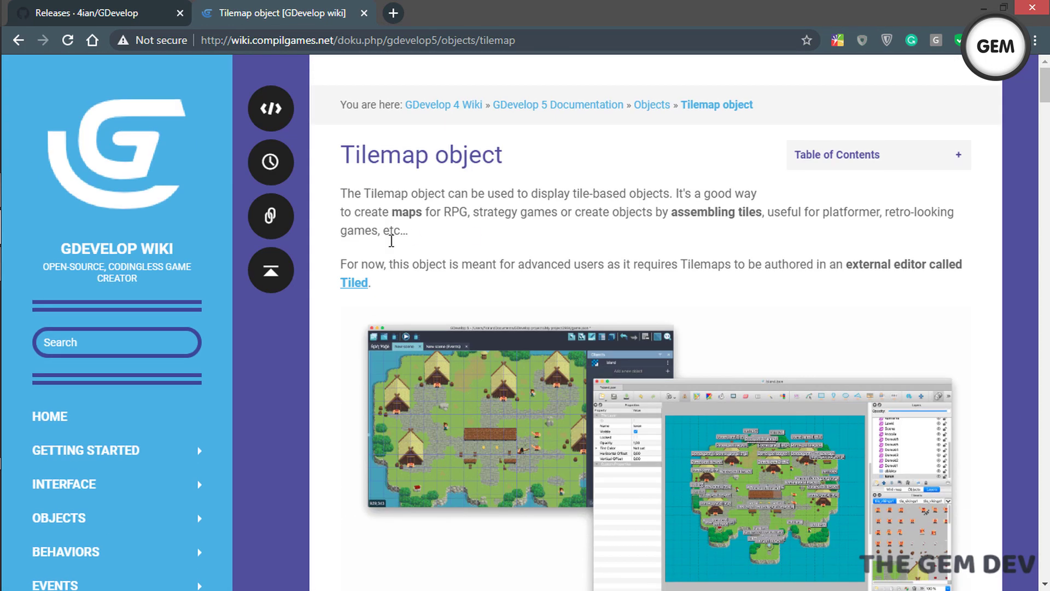
scroll(401, 178, "down", 1)
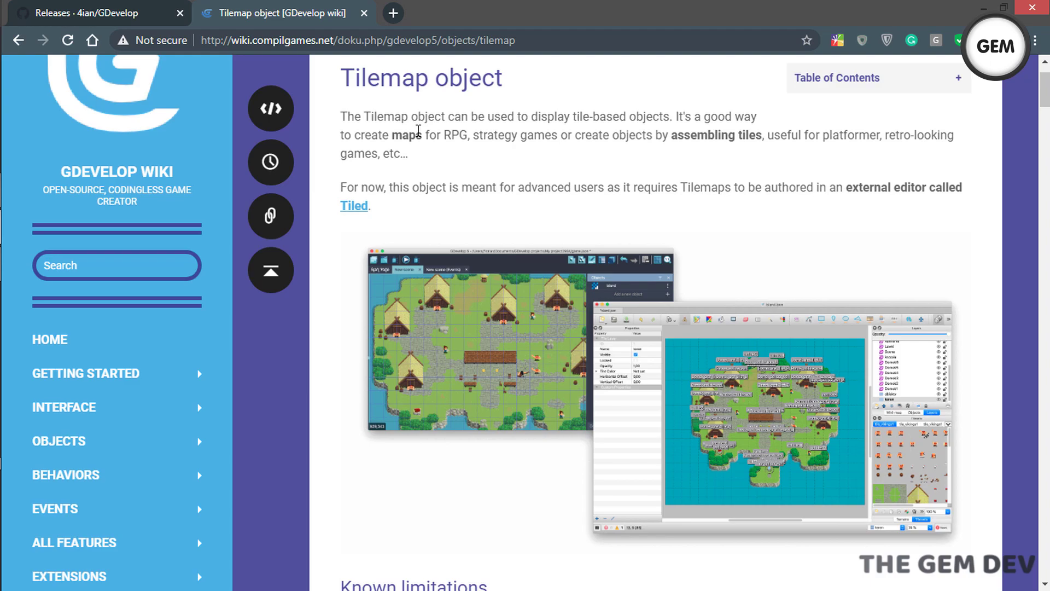
scroll(602, 170, "down", 8)
scroll(588, 167, "up", 8)
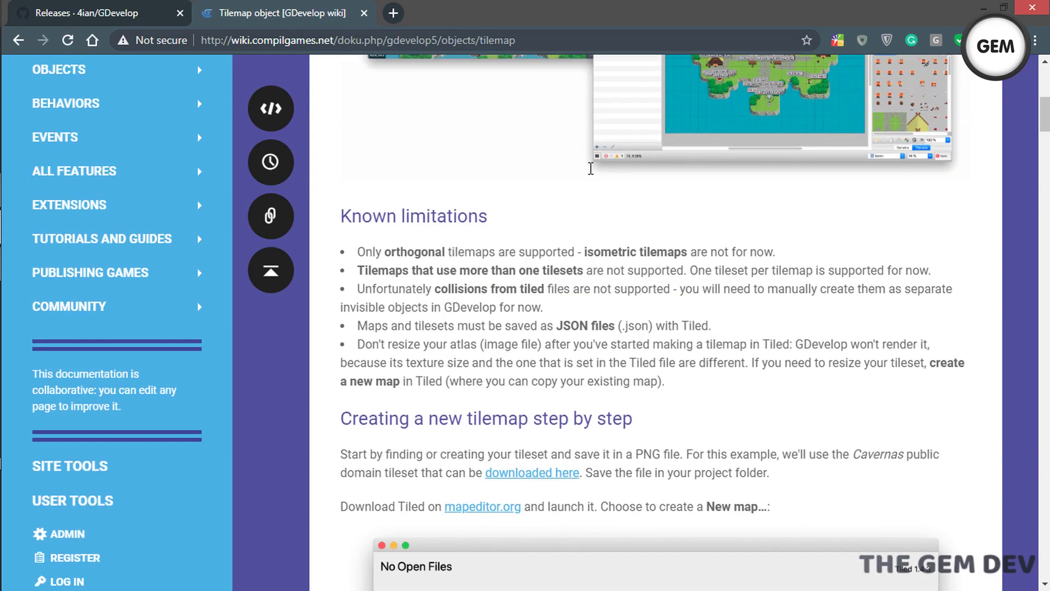
scroll(591, 168, "down", 17)
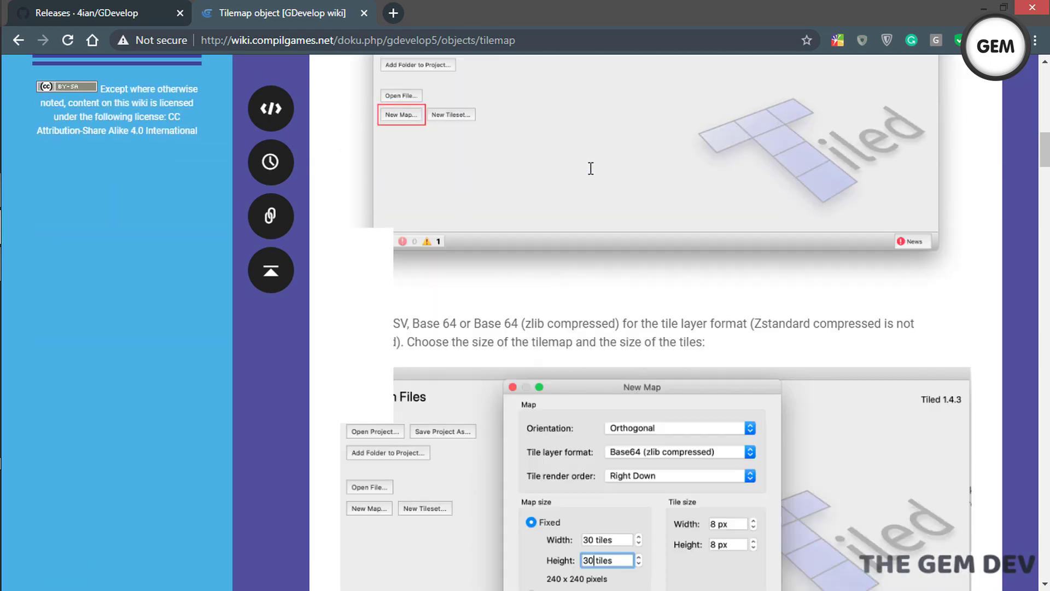
scroll(591, 169, "up", 3)
scroll(592, 176, "up", 2)
scroll(590, 176, "down", 20)
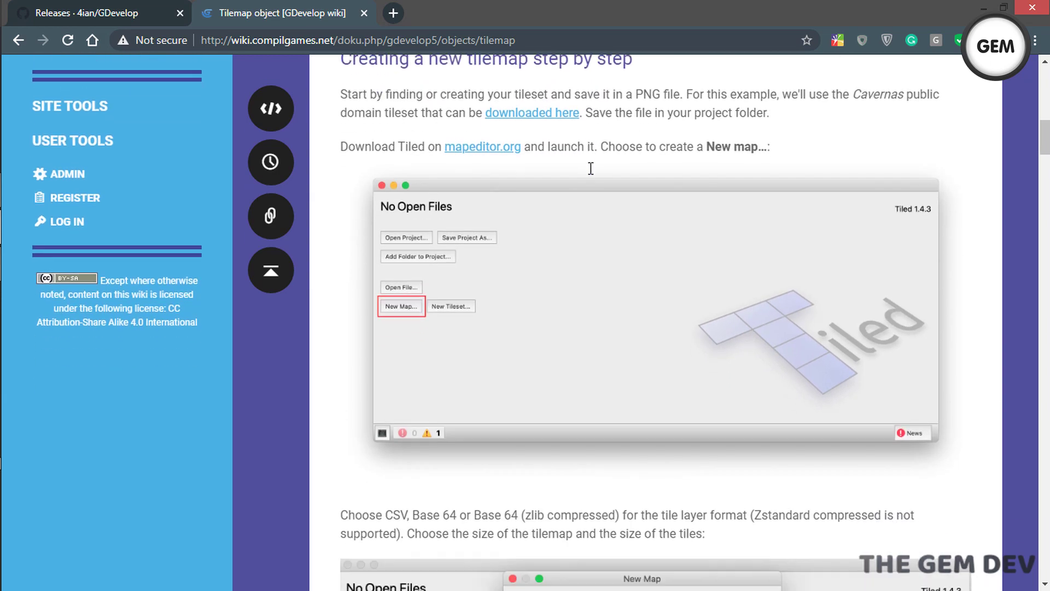
scroll(590, 168, "down", 4)
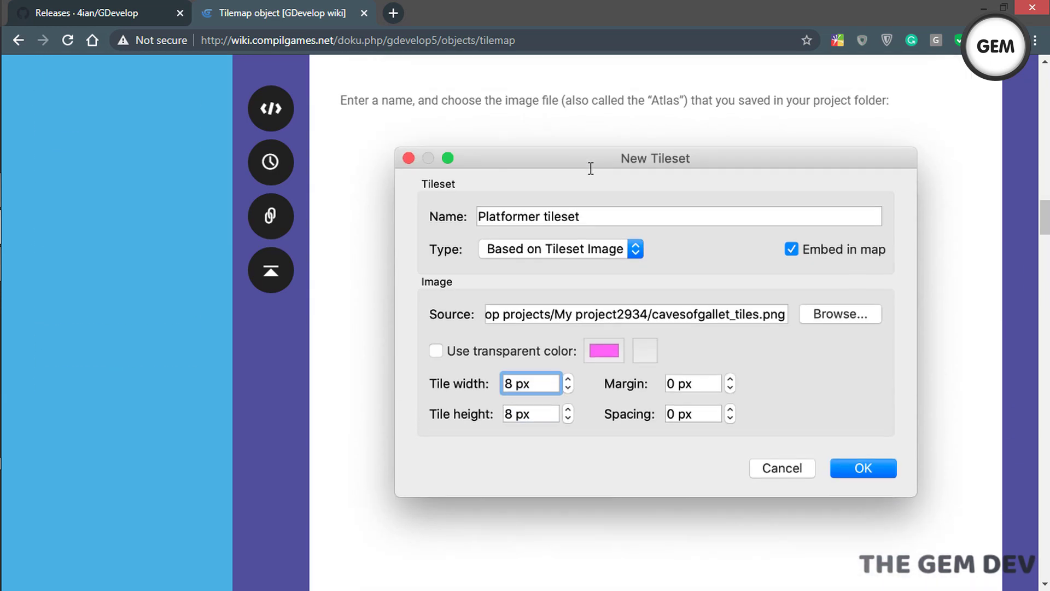
scroll(590, 168, "up", 20)
scroll(590, 168, "up", 2)
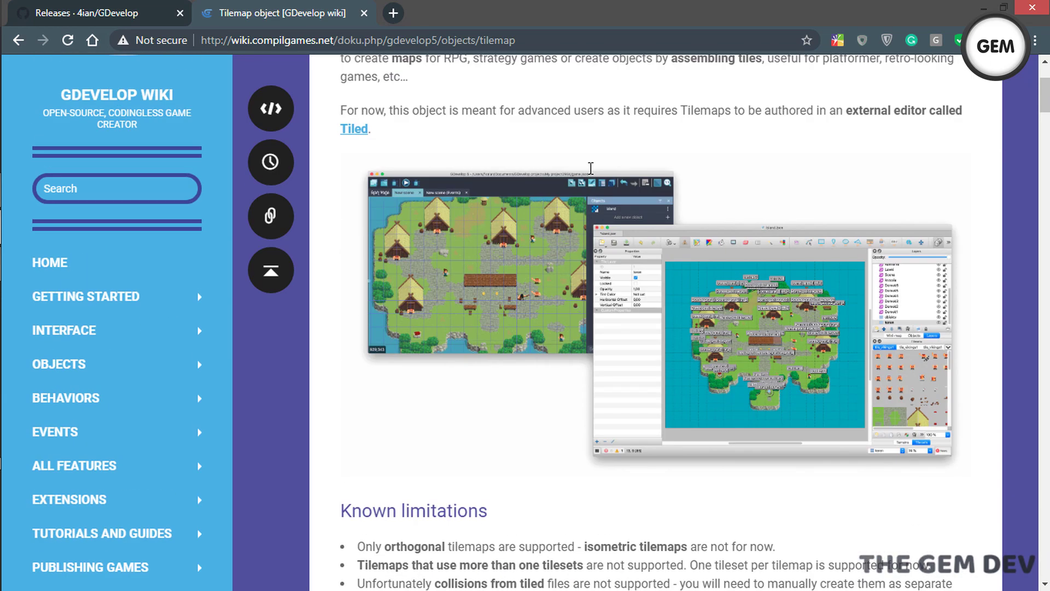
scroll(592, 170, "down", 9)
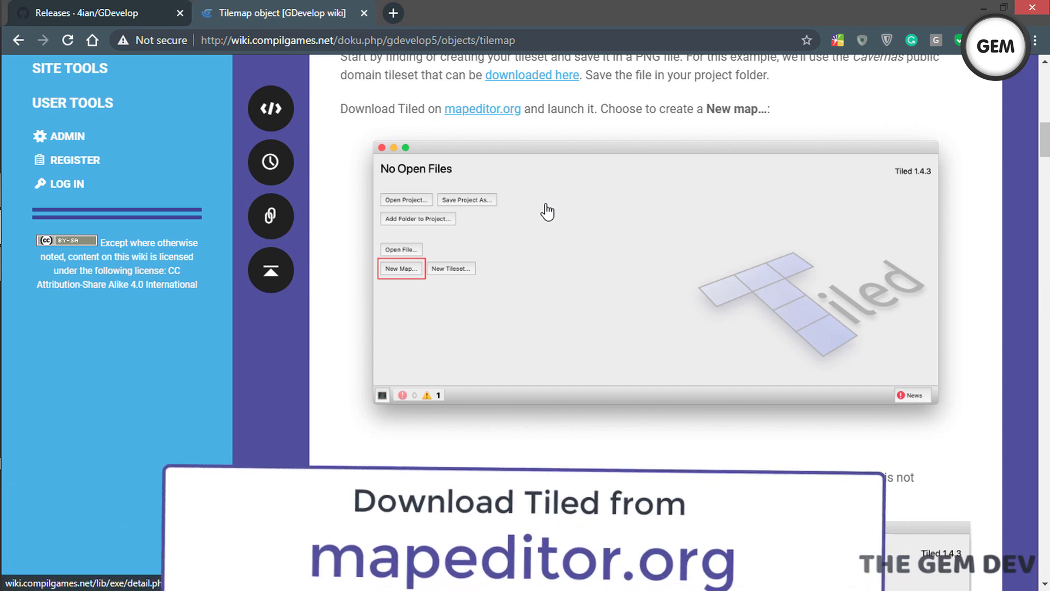
Step: Read through the step-by-step Tiled setup guide and the Handling collisions section
scroll(480, 164, "down", 5)
scroll(508, 219, "down", 4)
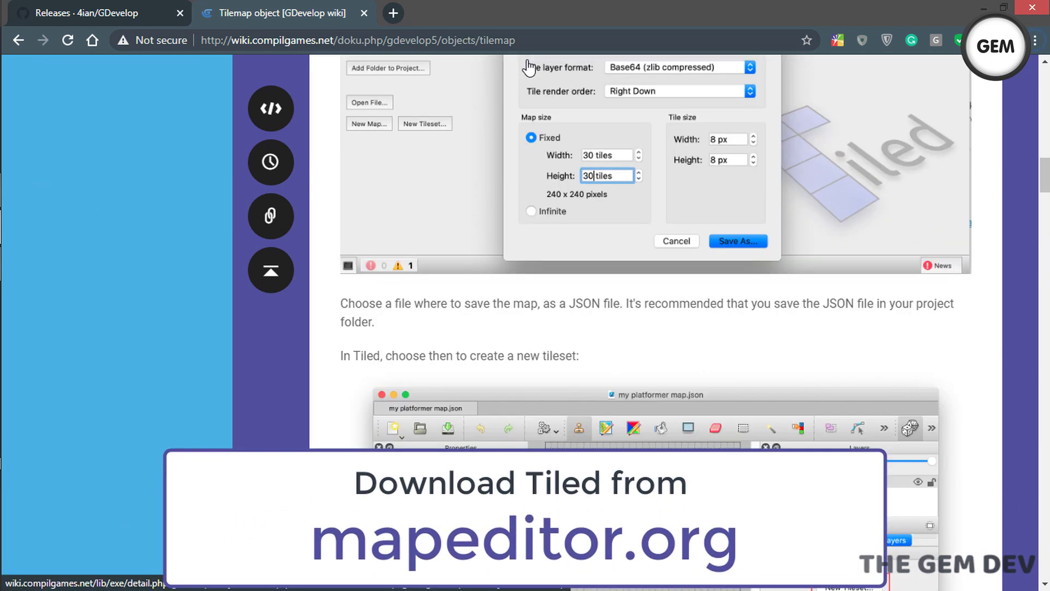
scroll(529, 328, "down", 4)
scroll(543, 326, "down", 10)
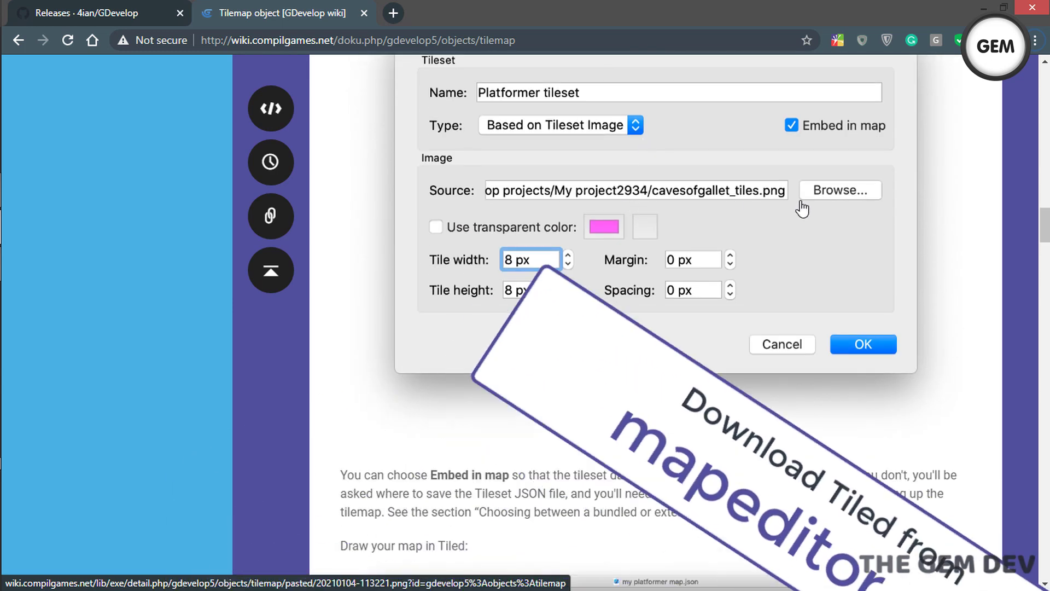
scroll(615, 190, "down", 4)
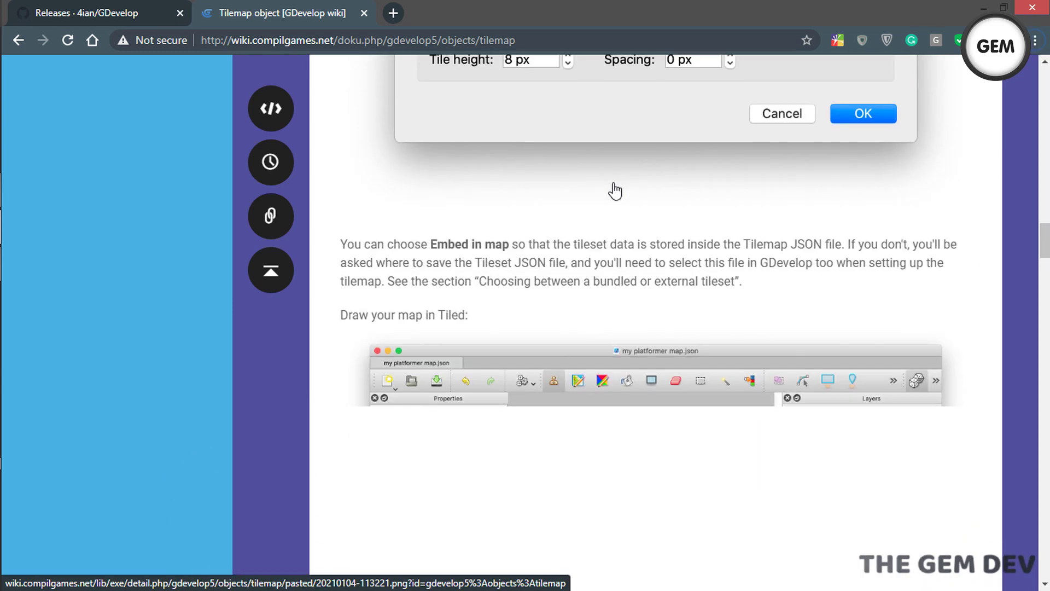
scroll(614, 192, "down", 3)
scroll(614, 224, "down", 12)
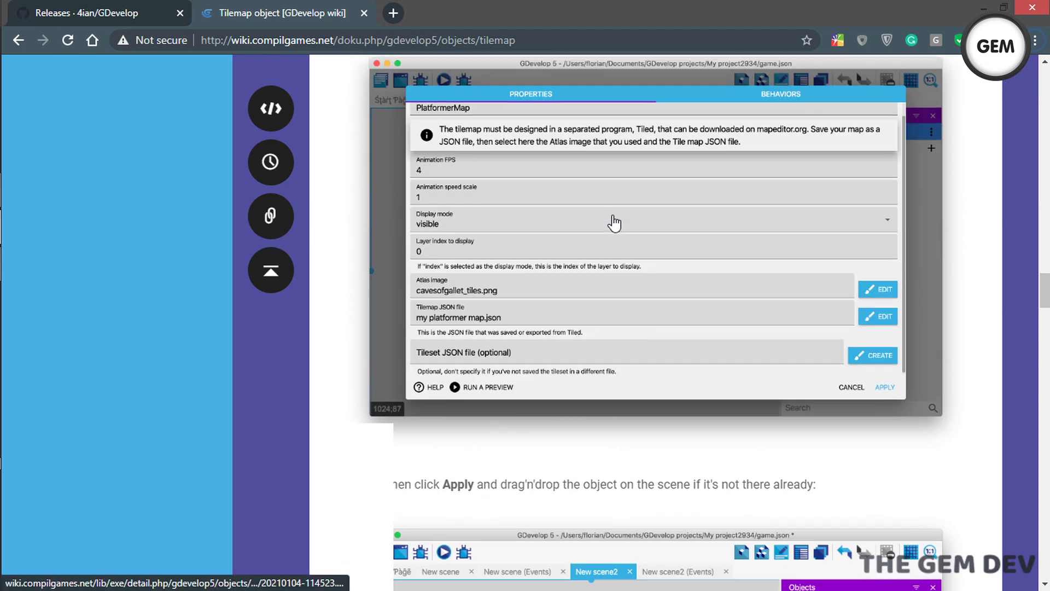
scroll(614, 227, "up", 3)
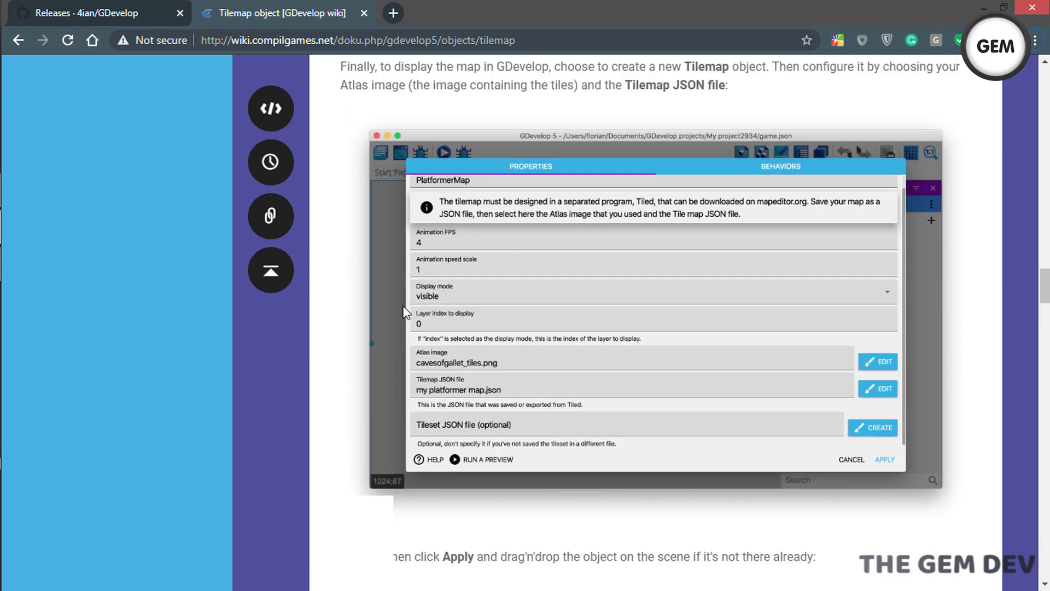
scroll(658, 240, "down", 3)
scroll(602, 173, "down", 6)
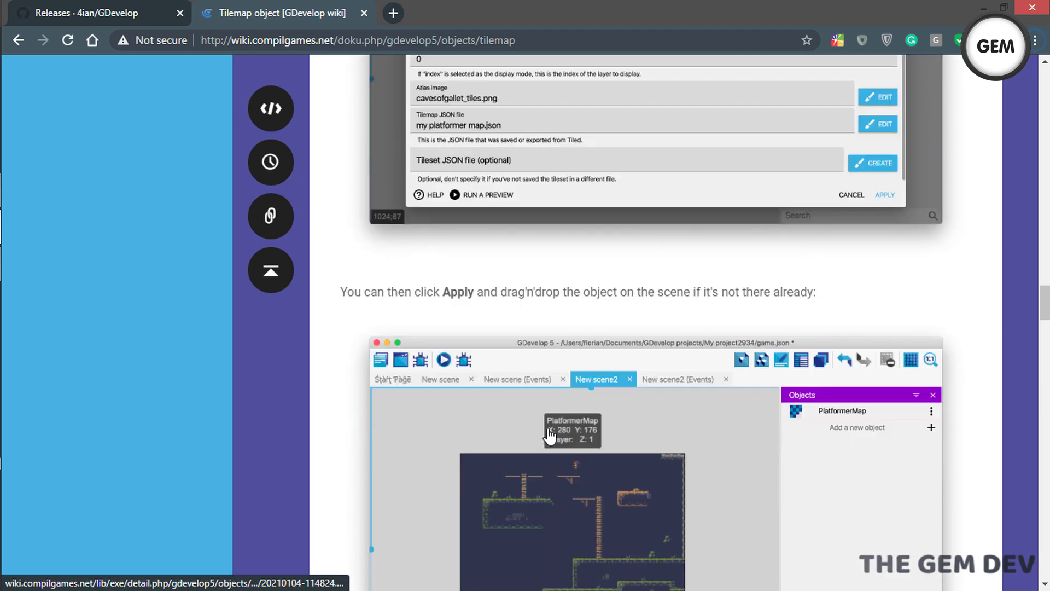
scroll(640, 268, "down", 2)
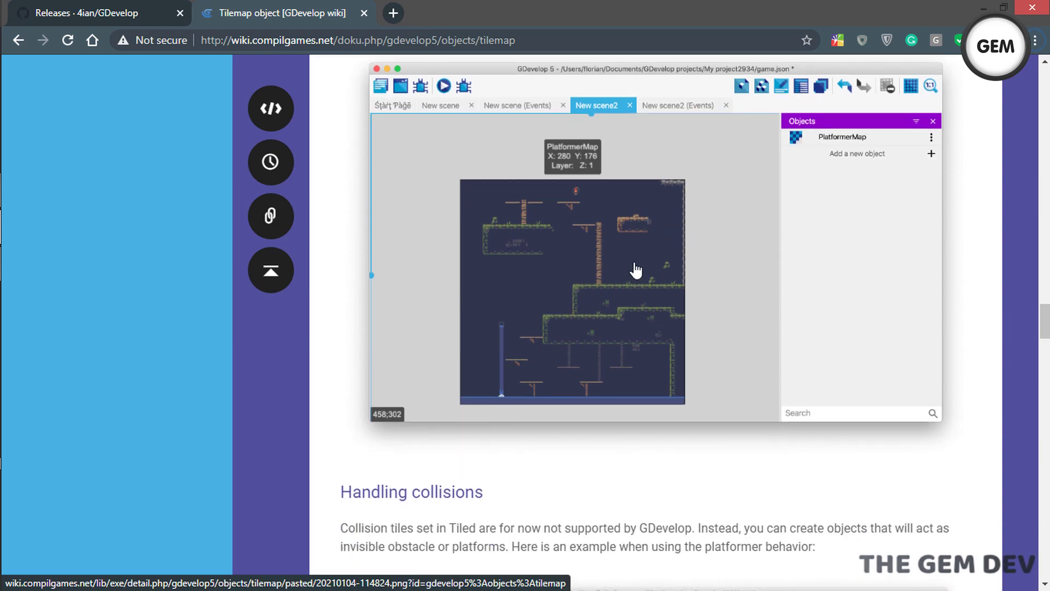
scroll(598, 263, "down", 6)
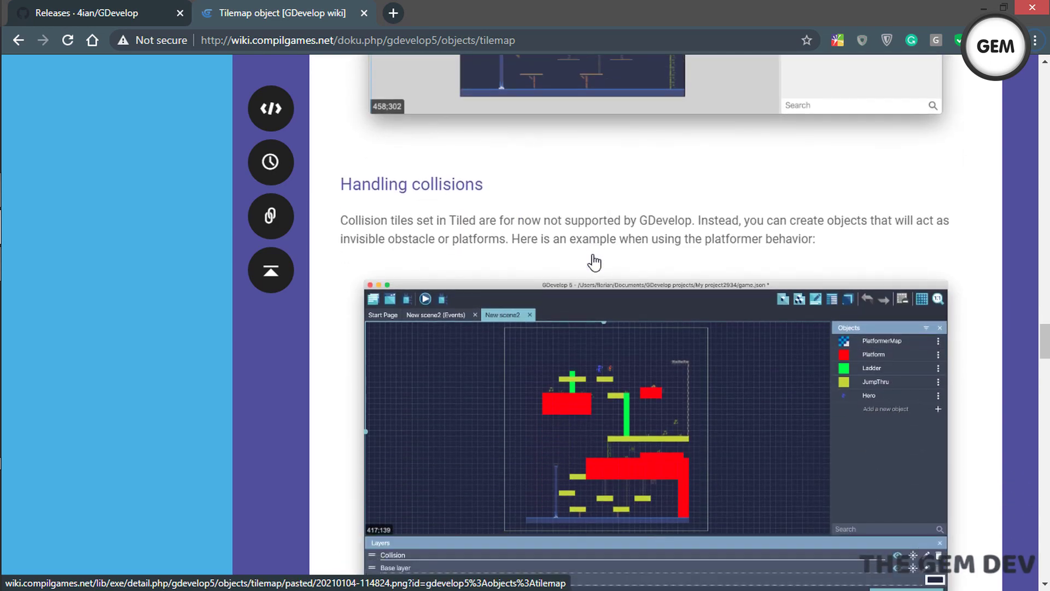
scroll(595, 262, "up", 20)
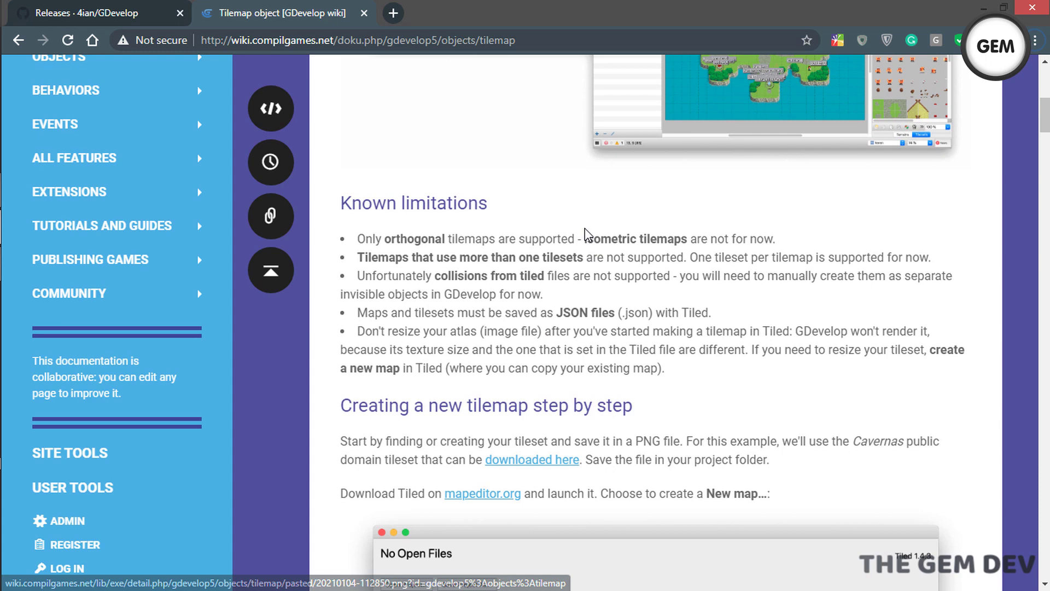
scroll(585, 228, "up", 8)
right_click(585, 228)
left_click(564, 349)
scroll(684, 373, "down", 3)
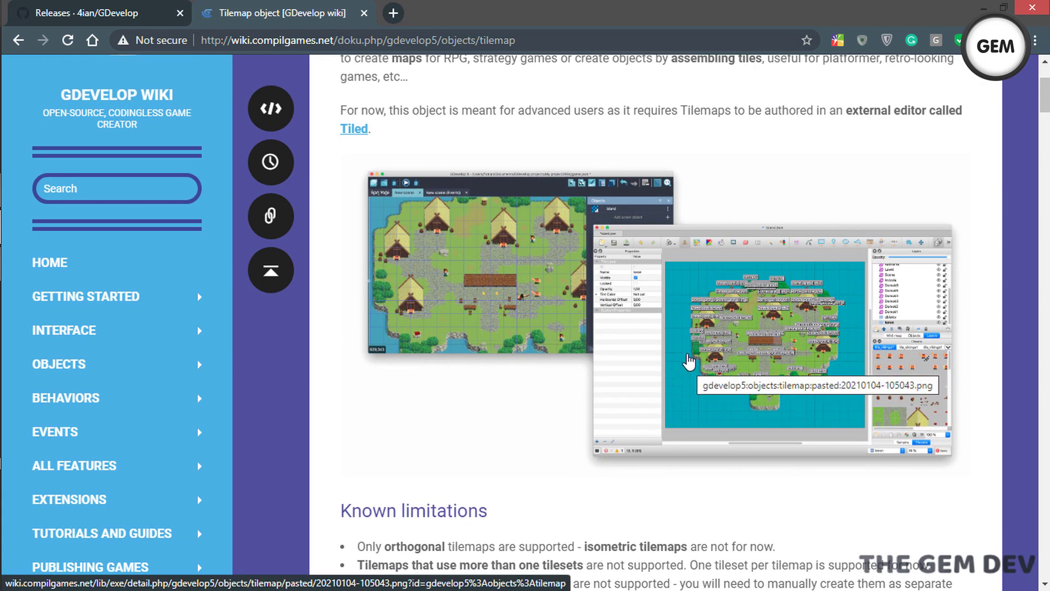
scroll(687, 360, "down", 4)
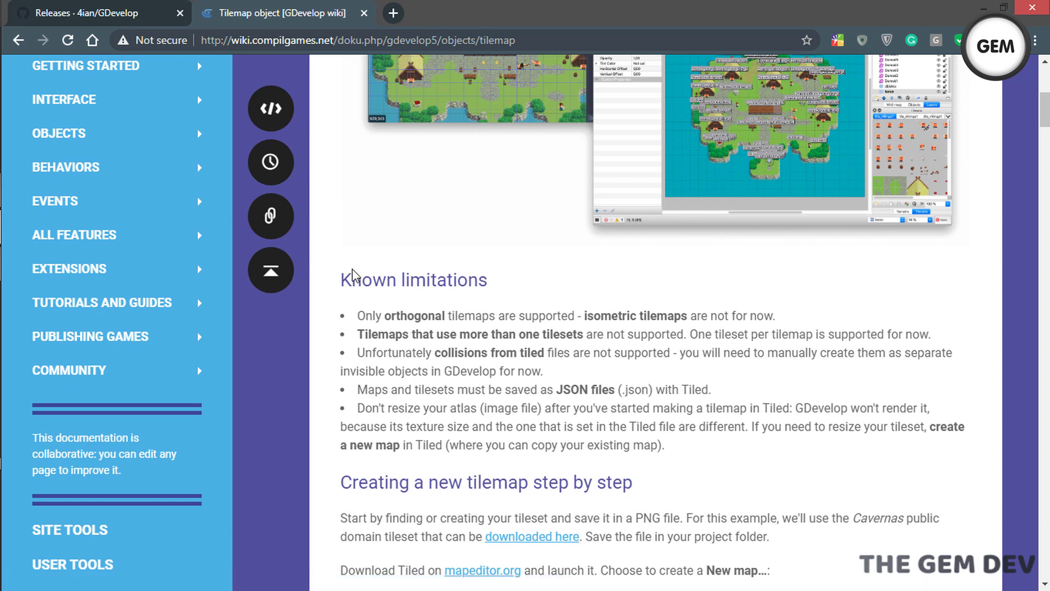
left_click_drag(345, 276, 488, 280)
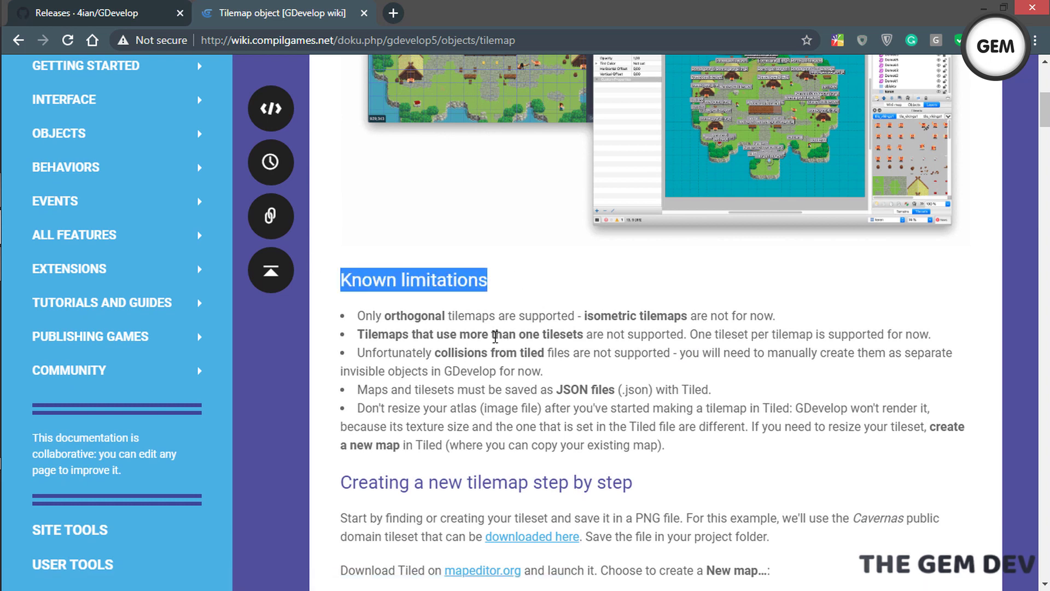
left_click(382, 322)
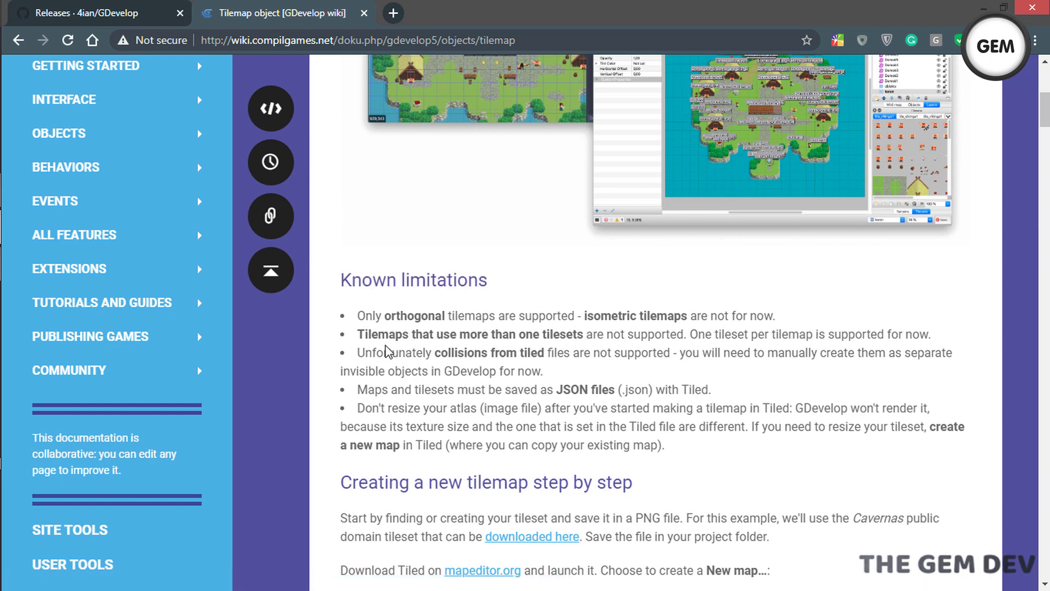
left_click_drag(364, 354, 694, 372)
left_click(705, 350)
scroll(629, 360, "down", 15)
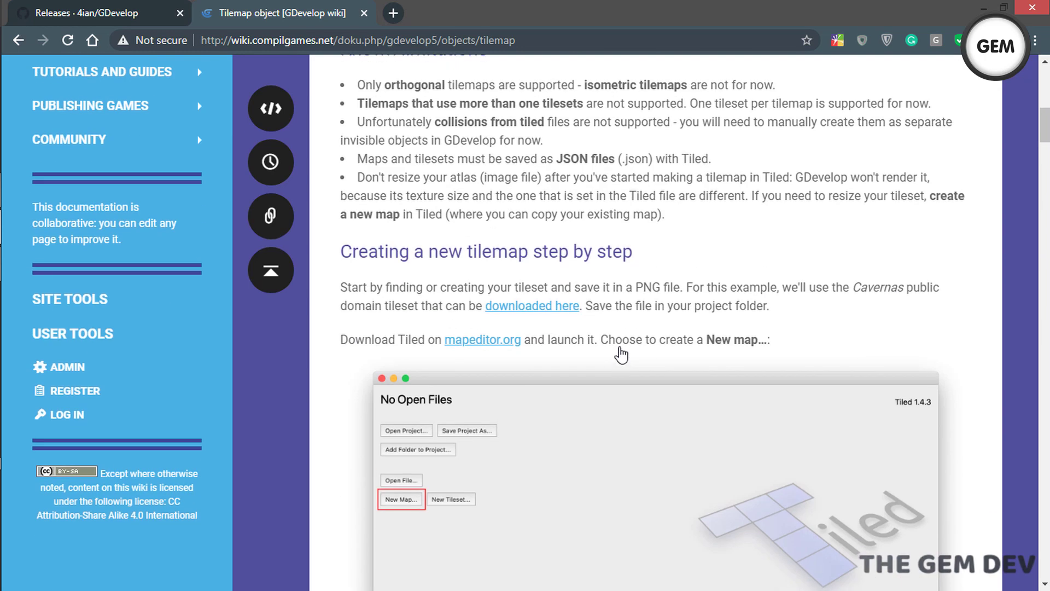
scroll(625, 335, "down", 20)
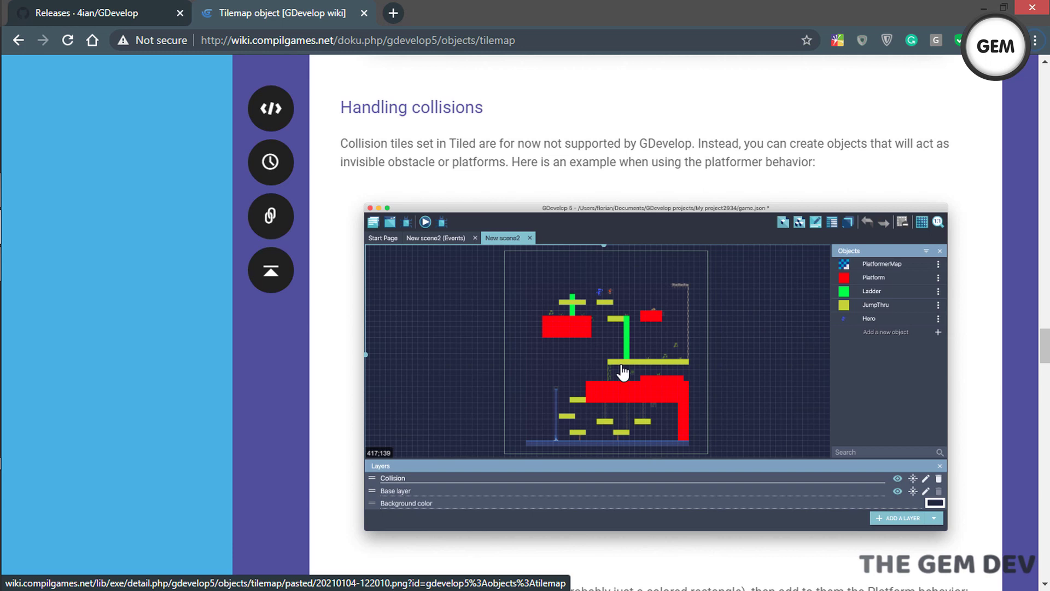
scroll(622, 378, "down", 3)
scroll(624, 373, "up", 4)
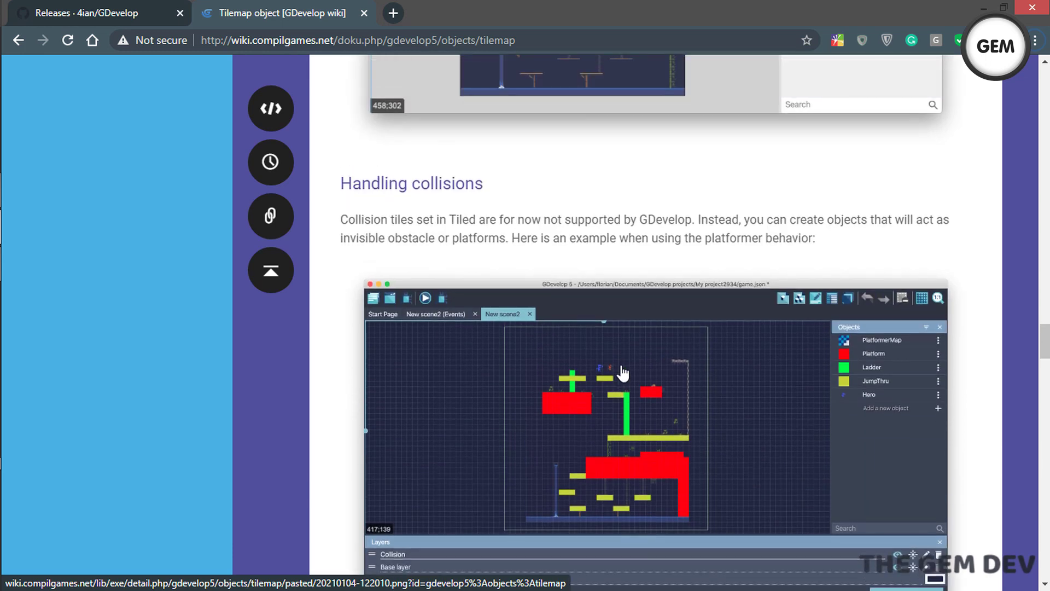
scroll(623, 378, "down", 1)
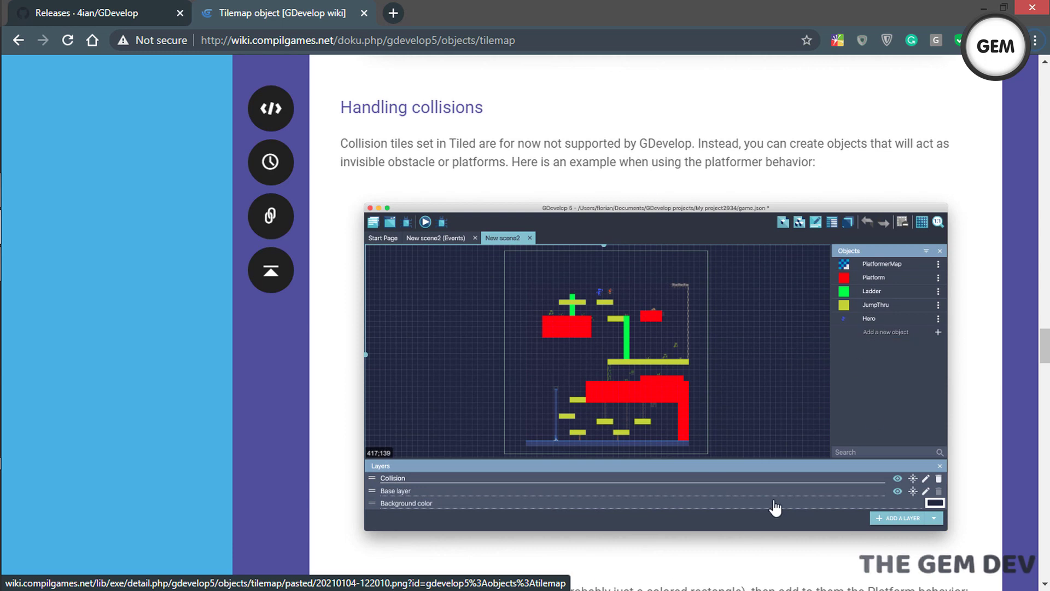
scroll(677, 350, "up", 6)
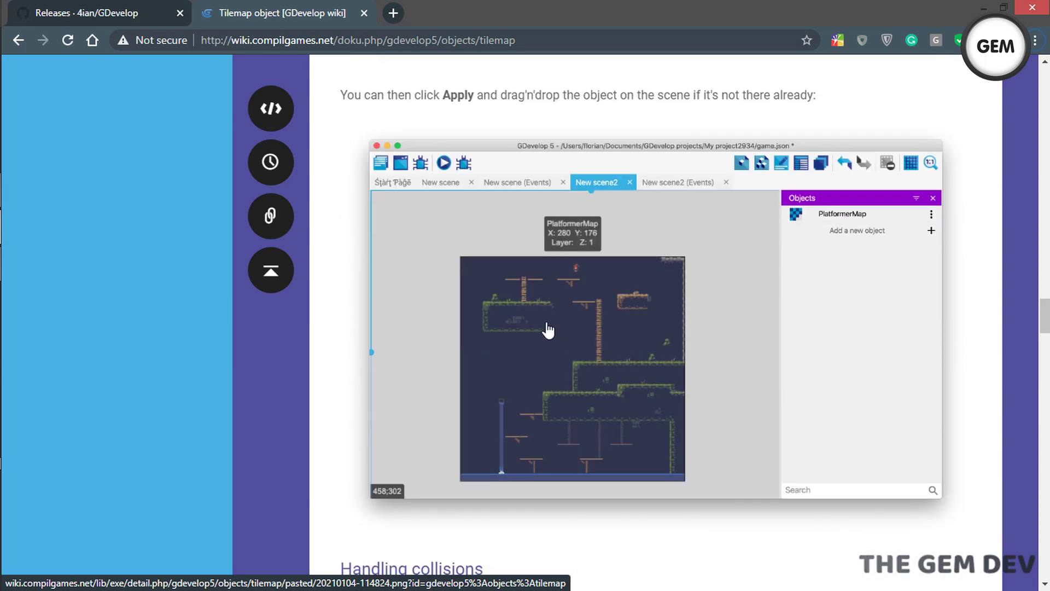
scroll(547, 382, "down", 13)
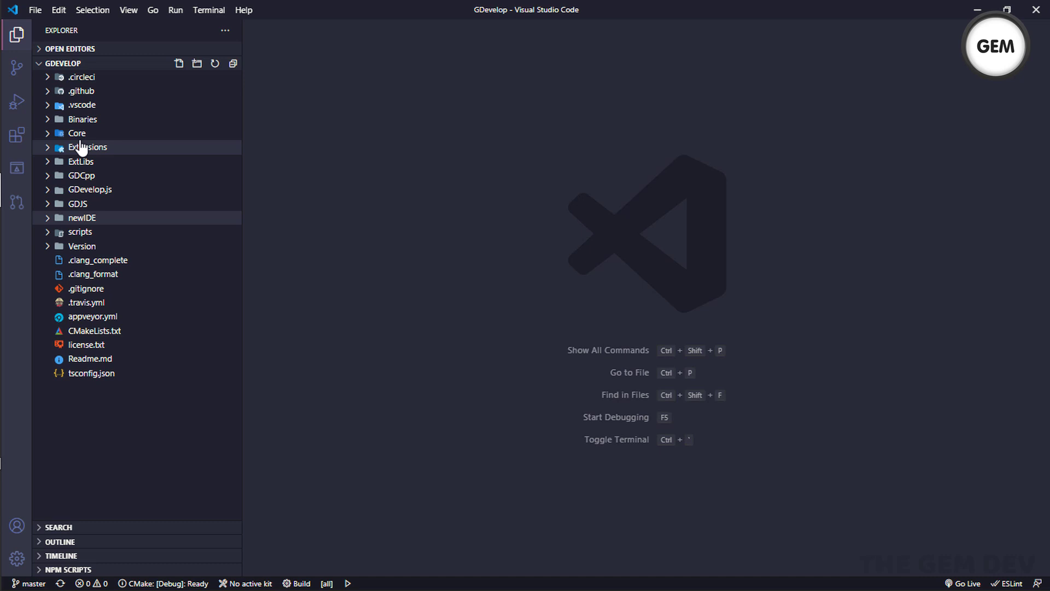
Step: Open an integrated terminal in the newIDE app folder
left_click(58, 215)
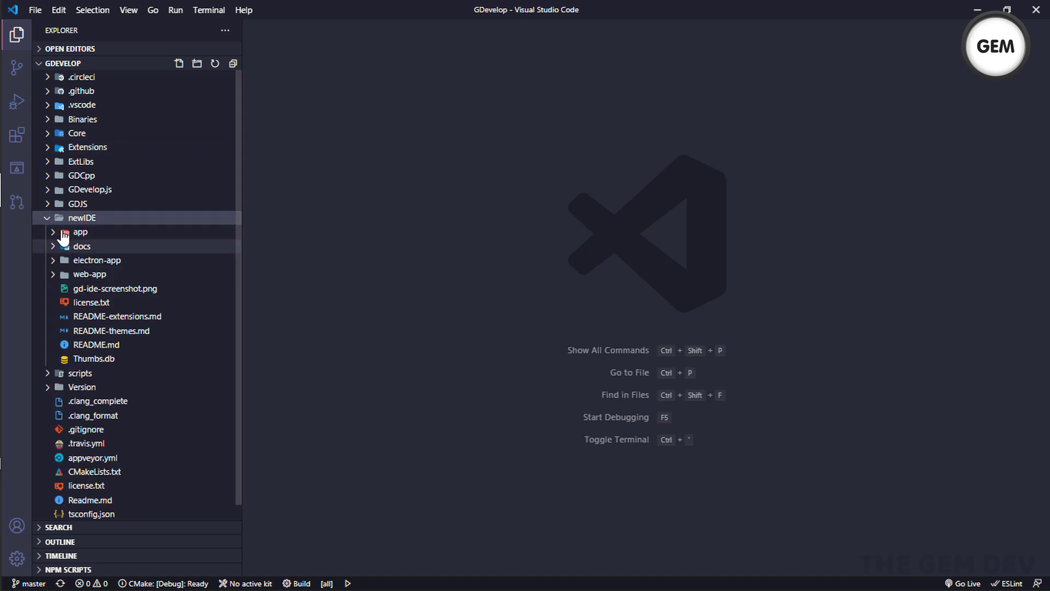
right_click(71, 236)
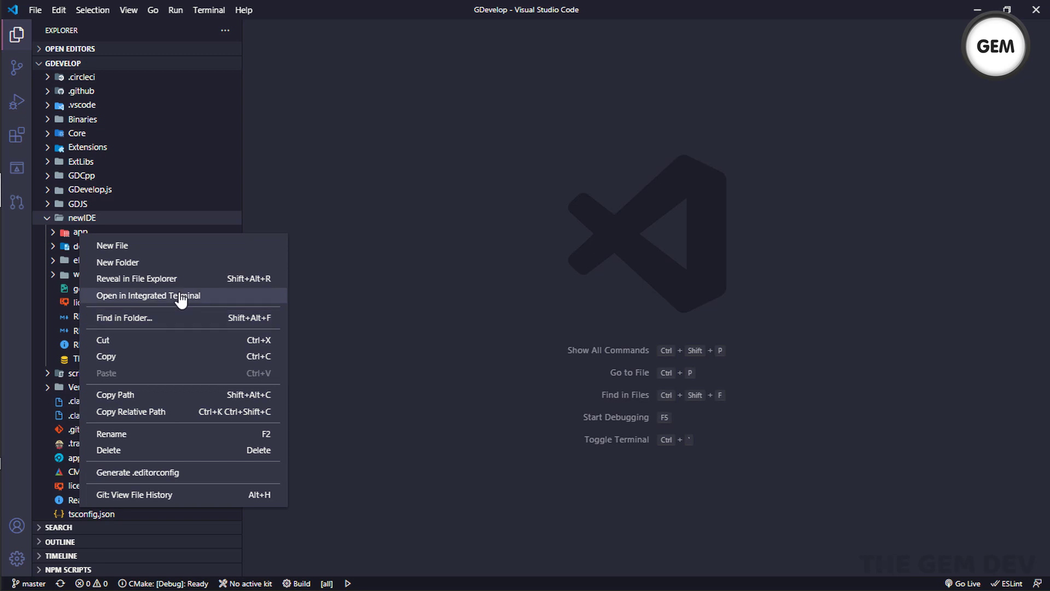
left_click(181, 298)
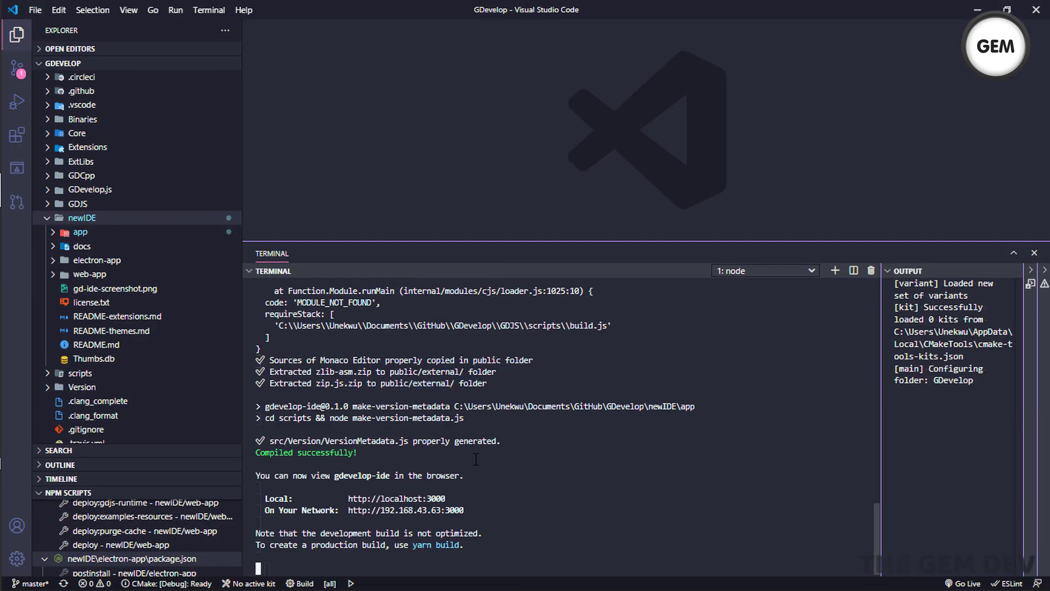
scroll(476, 460, "up", 4)
scroll(476, 461, "up", 20)
scroll(477, 461, "down", 20)
left_click(383, 498, "alt")
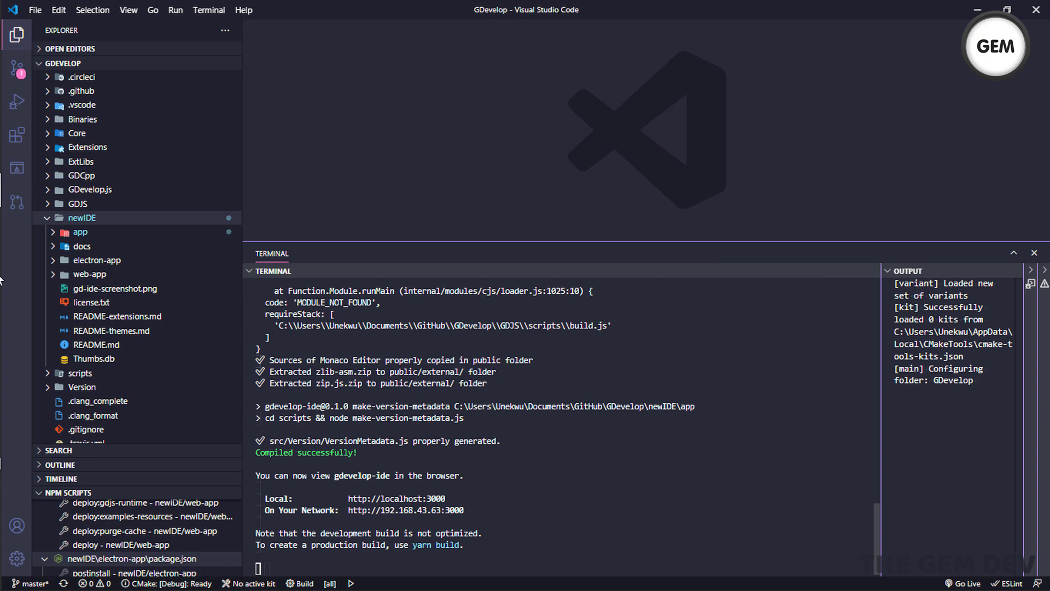
Step: In the browser's GDevelop, start a new project and try the Downhill Bike Racing starter
mouse_move(1, 280)
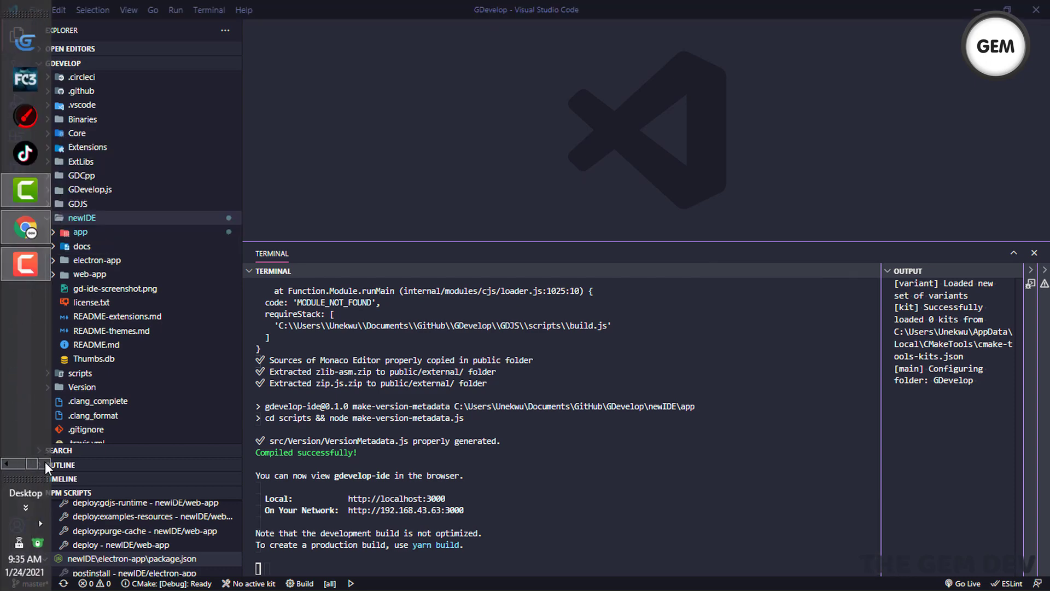
left_click(25, 227)
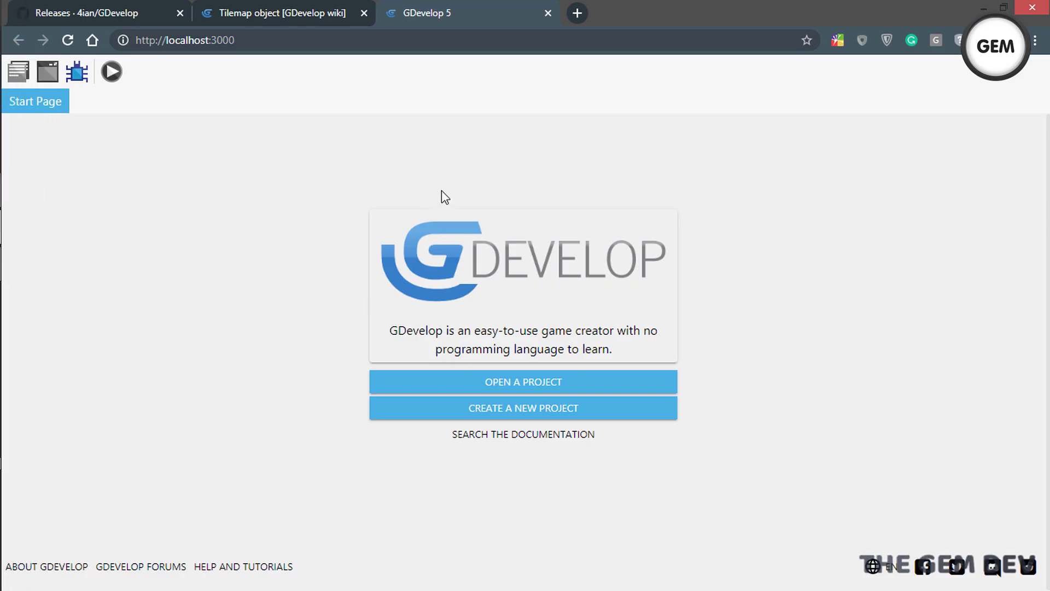
left_click(480, 407)
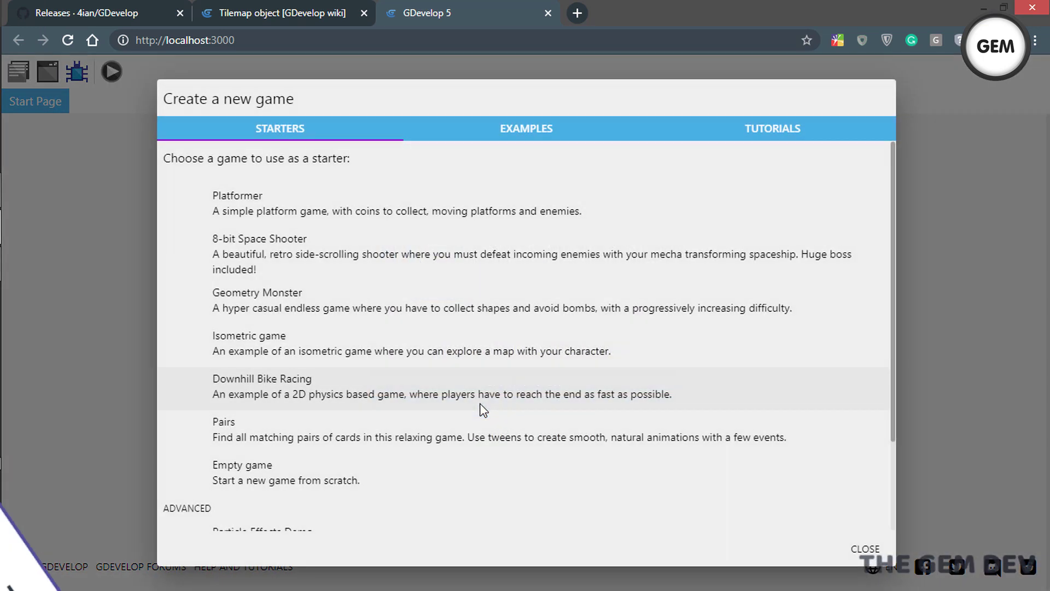
left_click(483, 411)
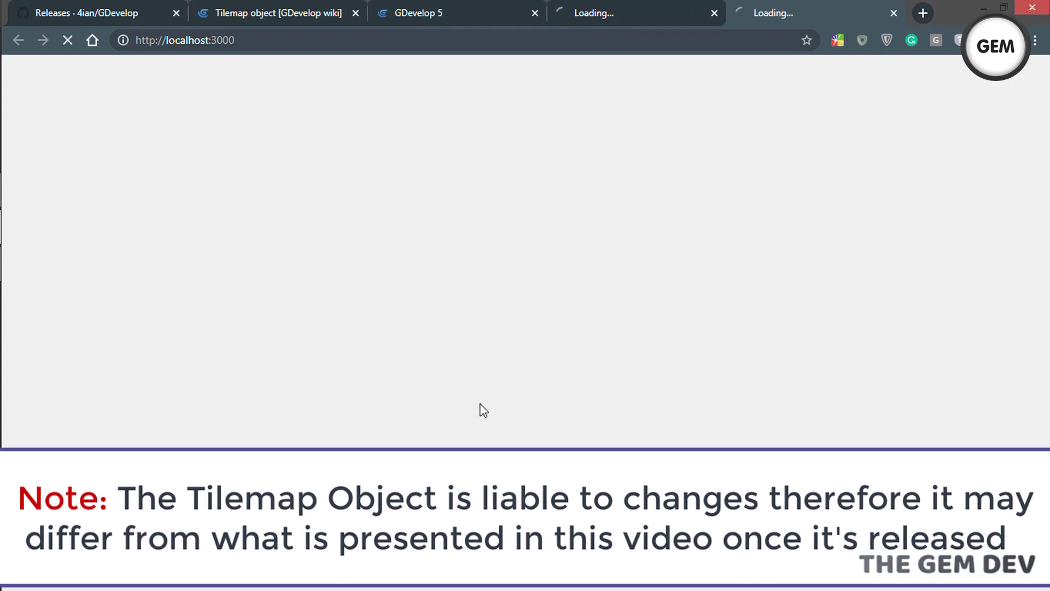
left_click(518, 6)
left_click(635, 1)
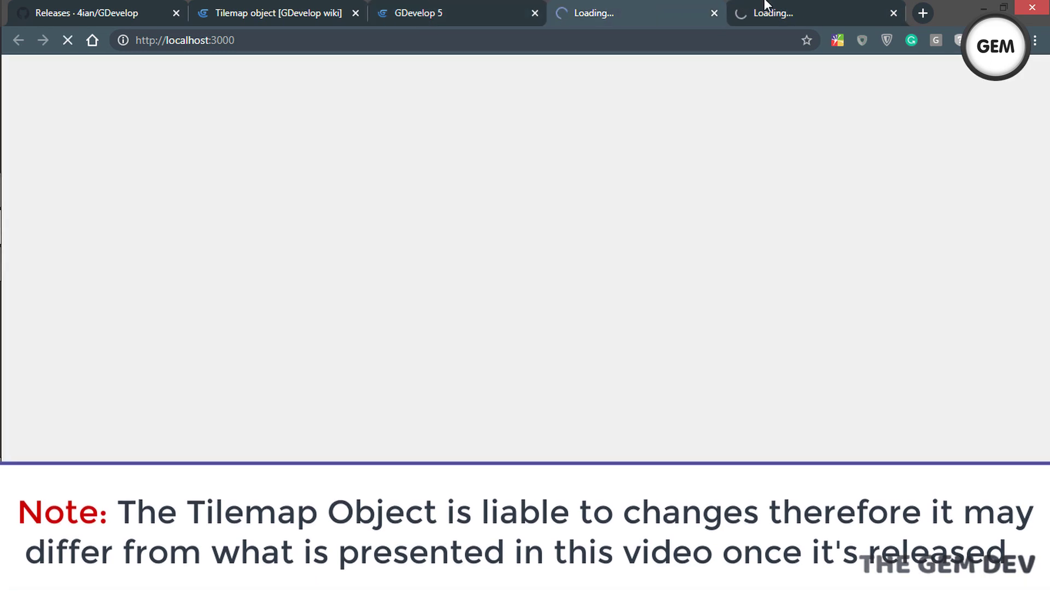
left_click(457, 5)
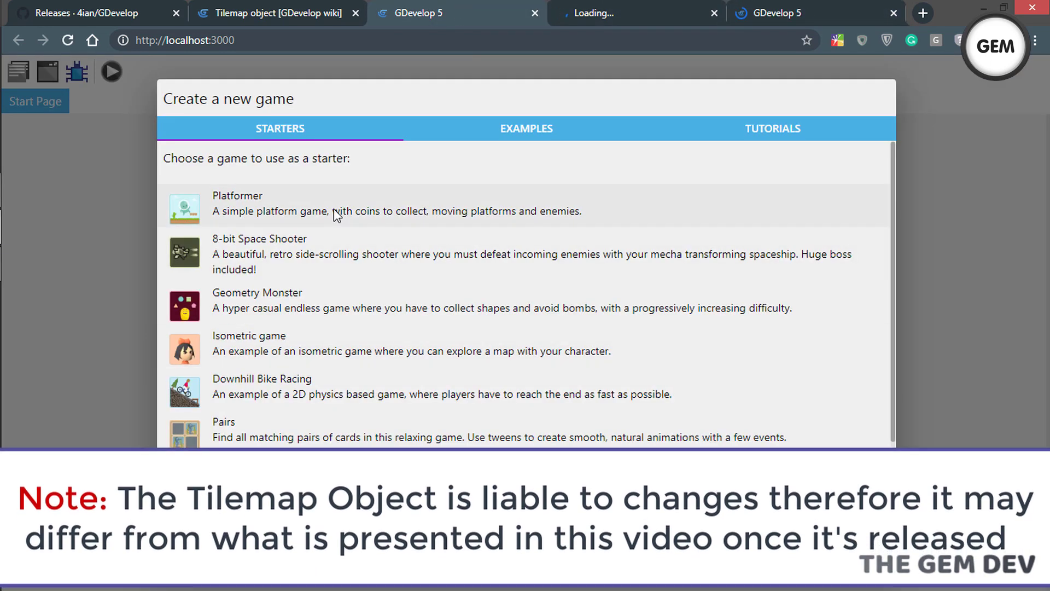
Step: Browse the Starters, Examples and Tutorials lists of the Create a new game dialog
scroll(497, 219, "down", 2)
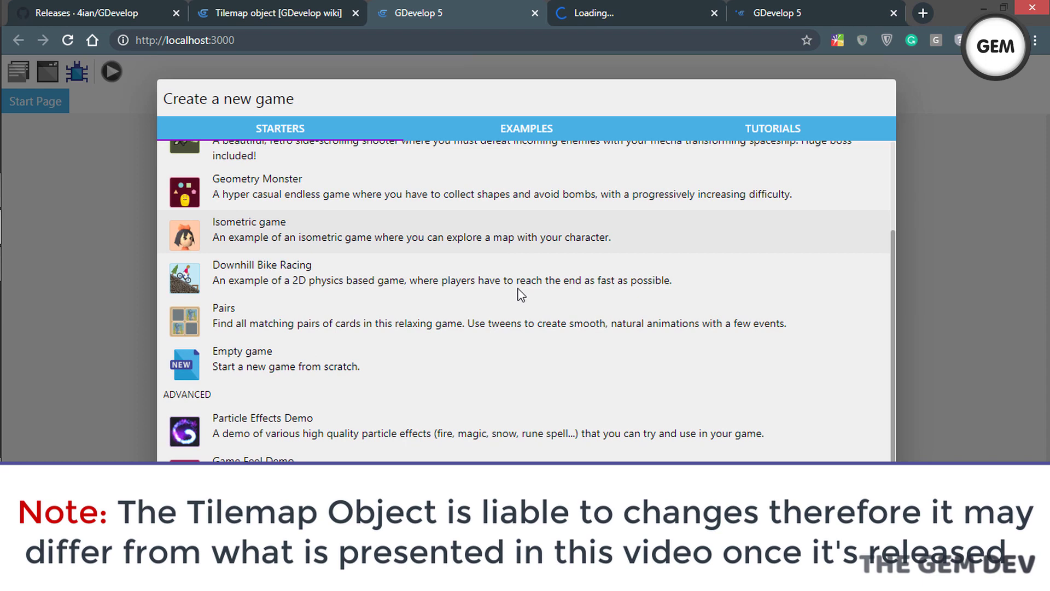
scroll(520, 284, "up", 2)
left_click(549, 128)
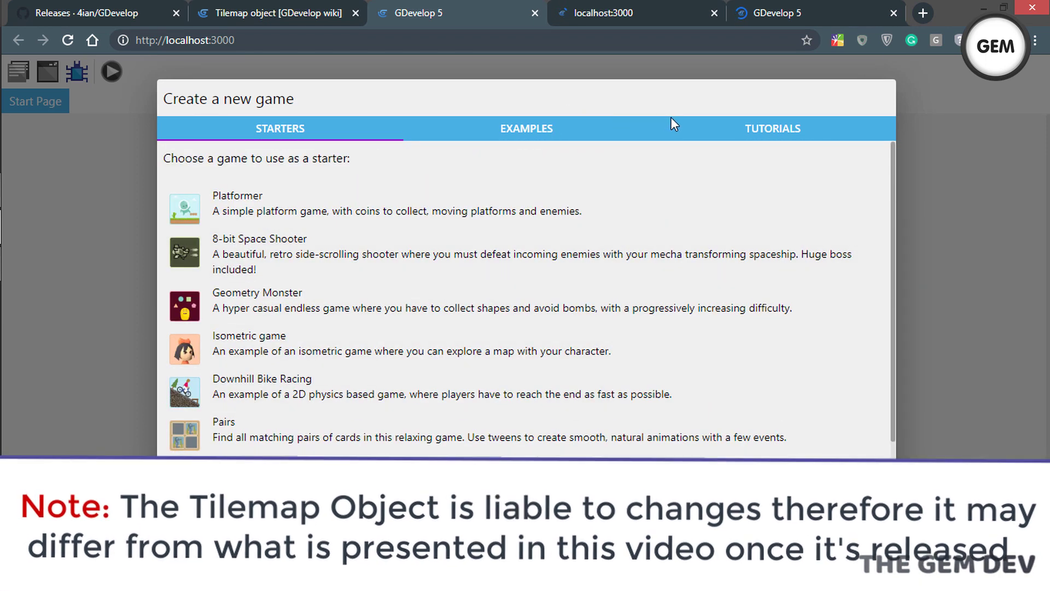
left_click(742, 130)
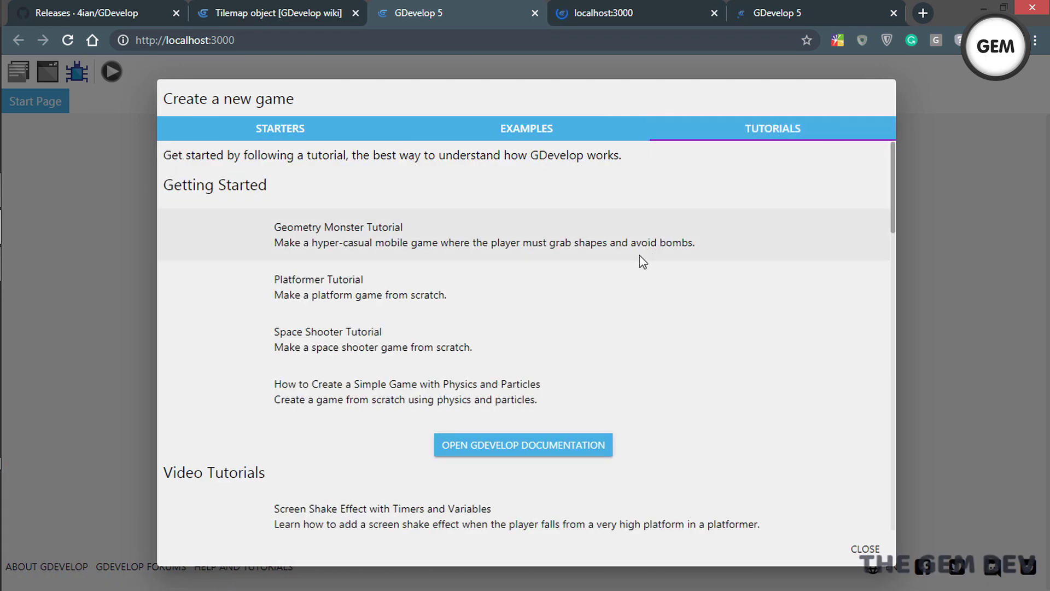
scroll(638, 258, "down", 7)
scroll(641, 262, "up", 5)
scroll(641, 264, "up", 2)
scroll(638, 262, "down", 15)
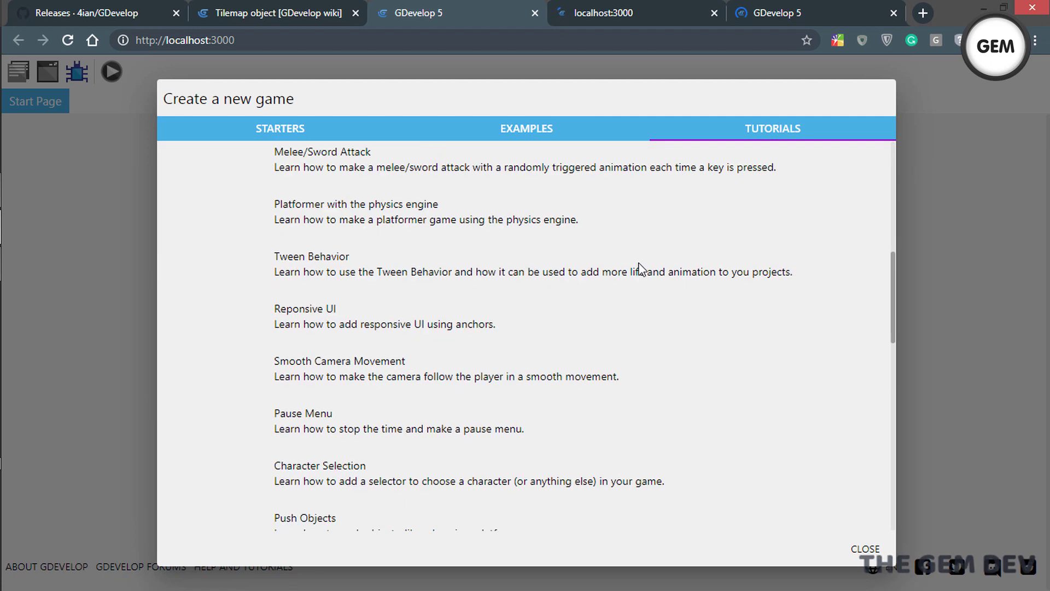
scroll(634, 263, "up", 8)
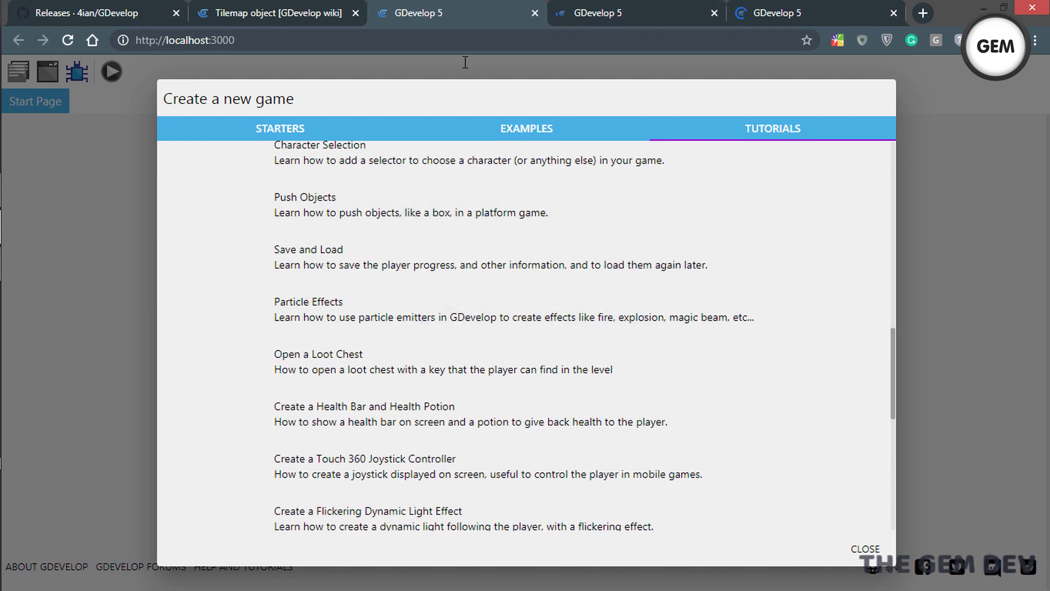
scroll(691, 393, "up", 8)
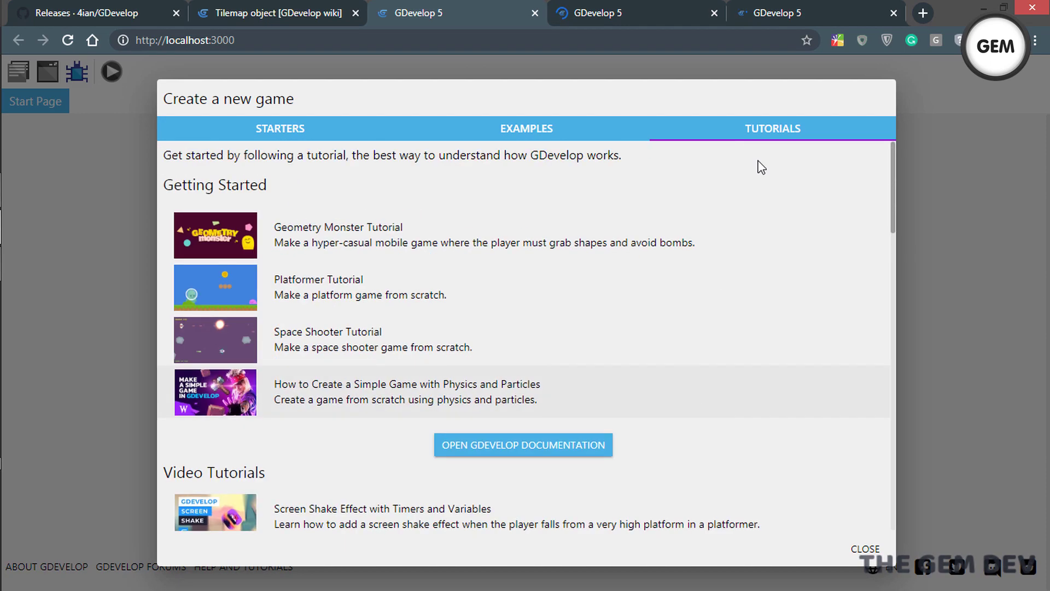
scroll(547, 198, "down", 20)
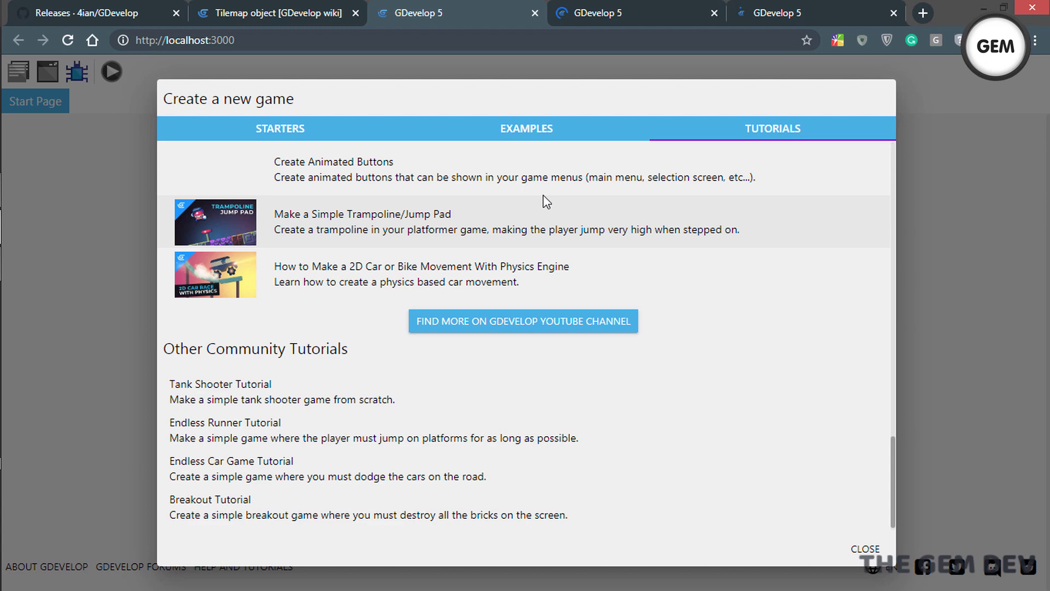
scroll(546, 197, "up", 20)
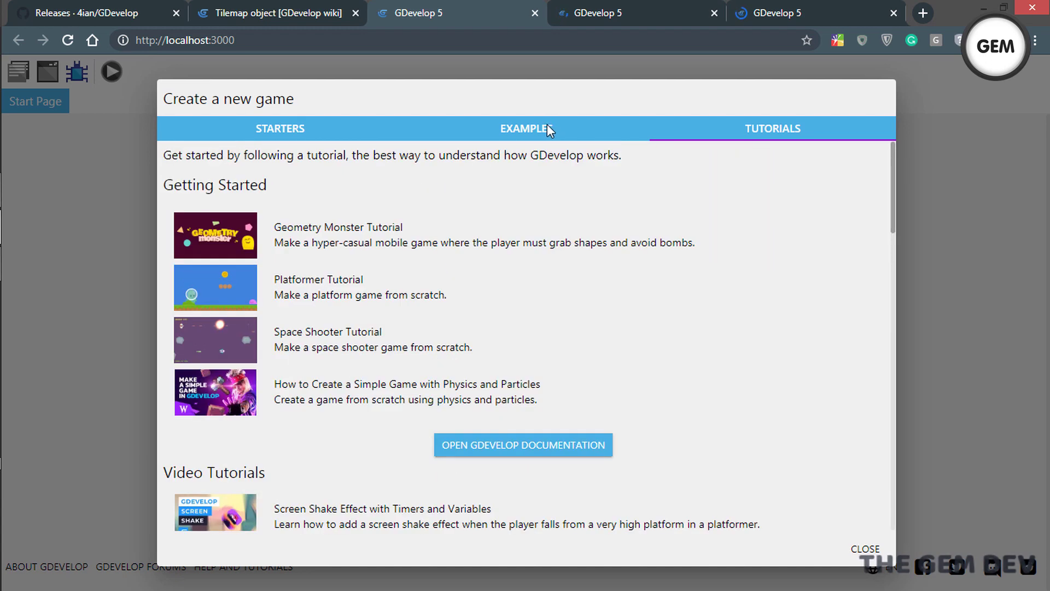
Step: Search the examples for 'tilemap' and open one of the tilemap example projects
left_click(544, 128)
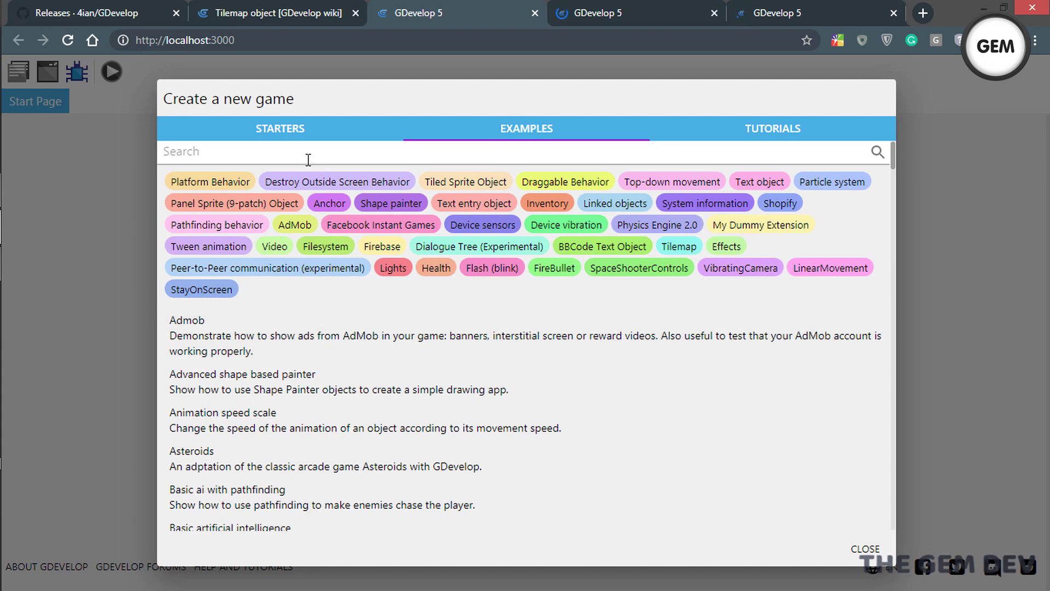
left_click(308, 152)
type("tilemap")
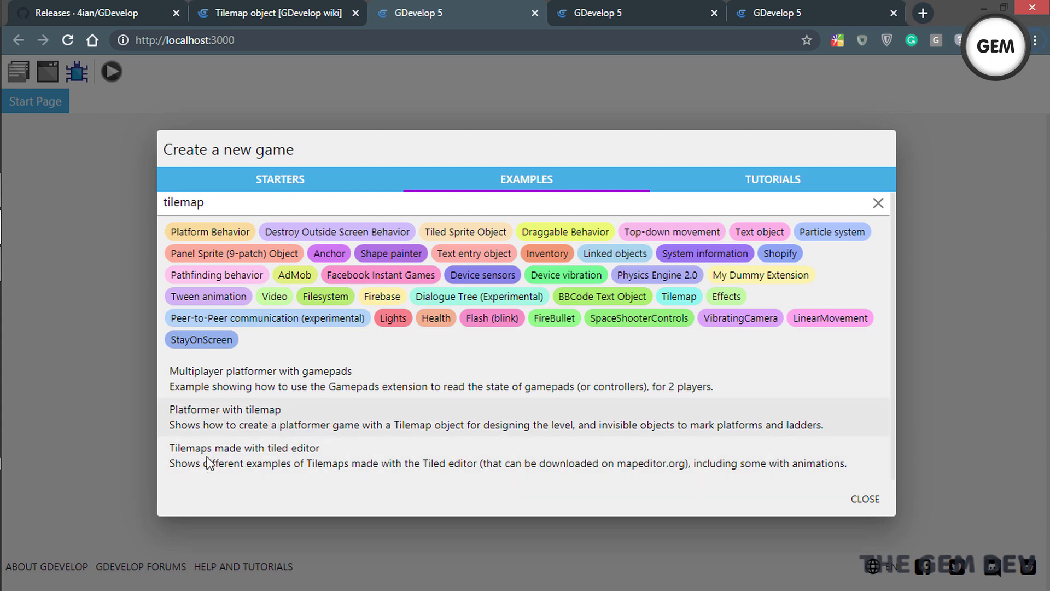
left_click(234, 426)
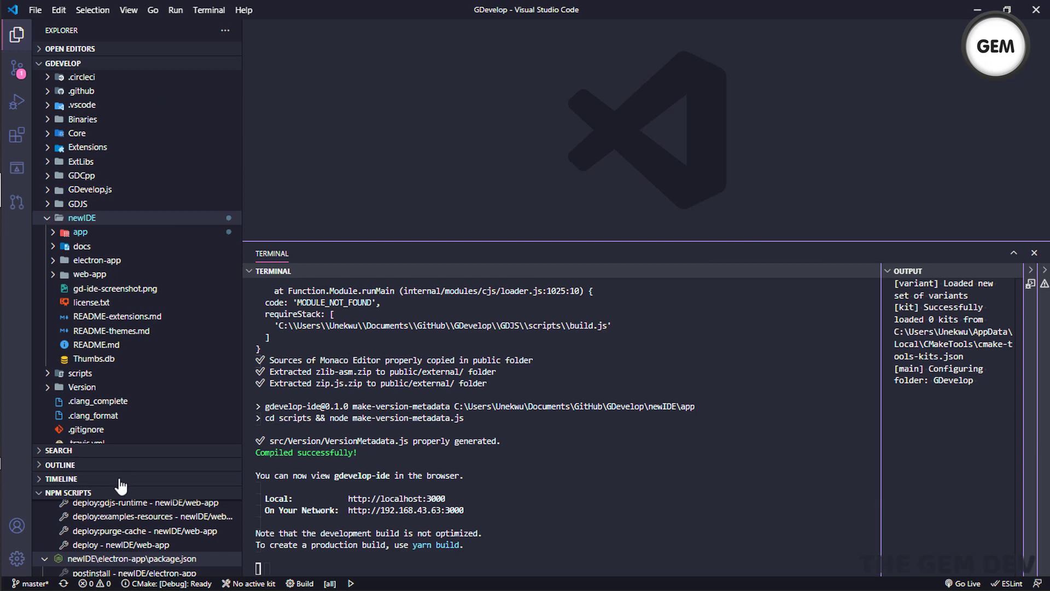
Step: Run the electron-win npm script and bring the GDevelop 5 desktop window forward
left_click_drag(117, 247, 117, 274)
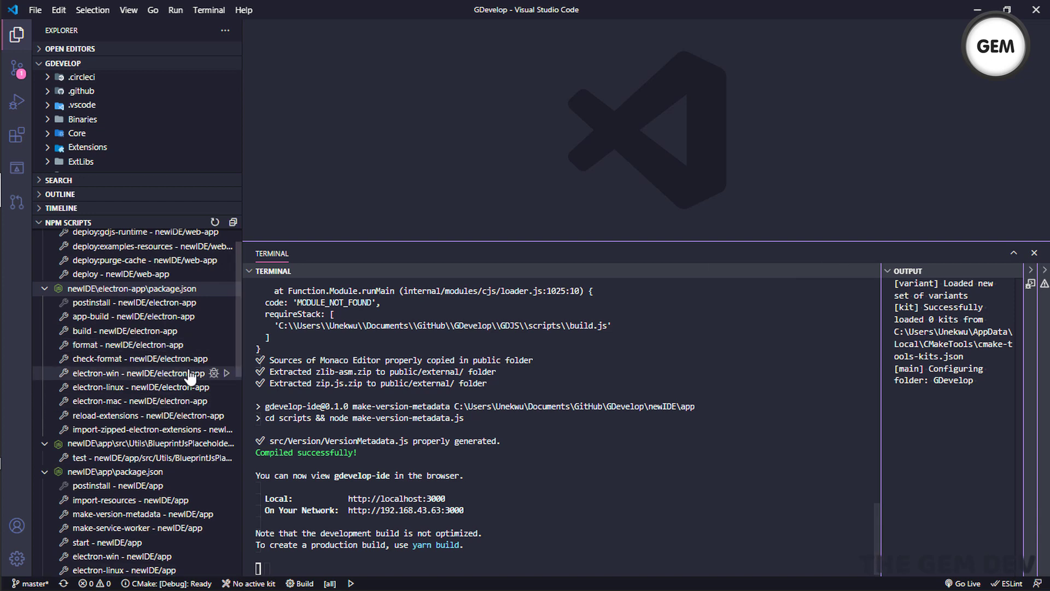
left_click(225, 373)
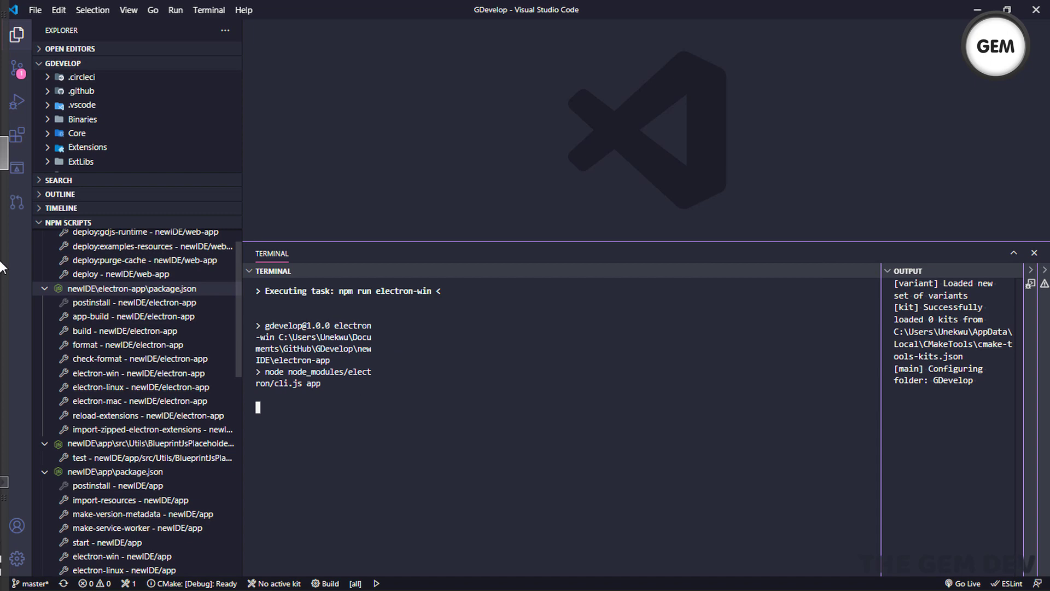
mouse_move(1, 263)
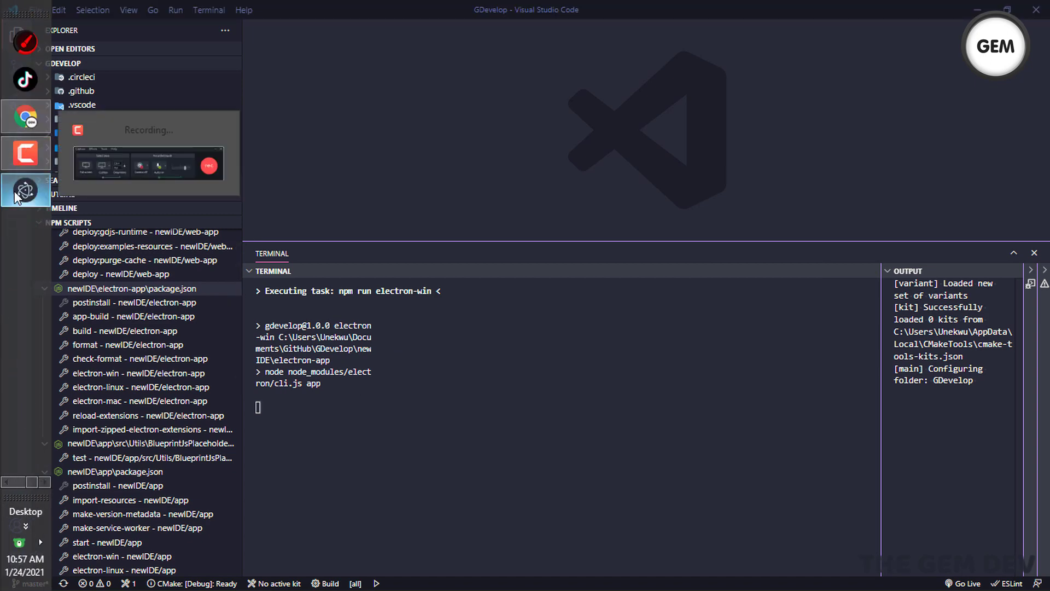
left_click(16, 196)
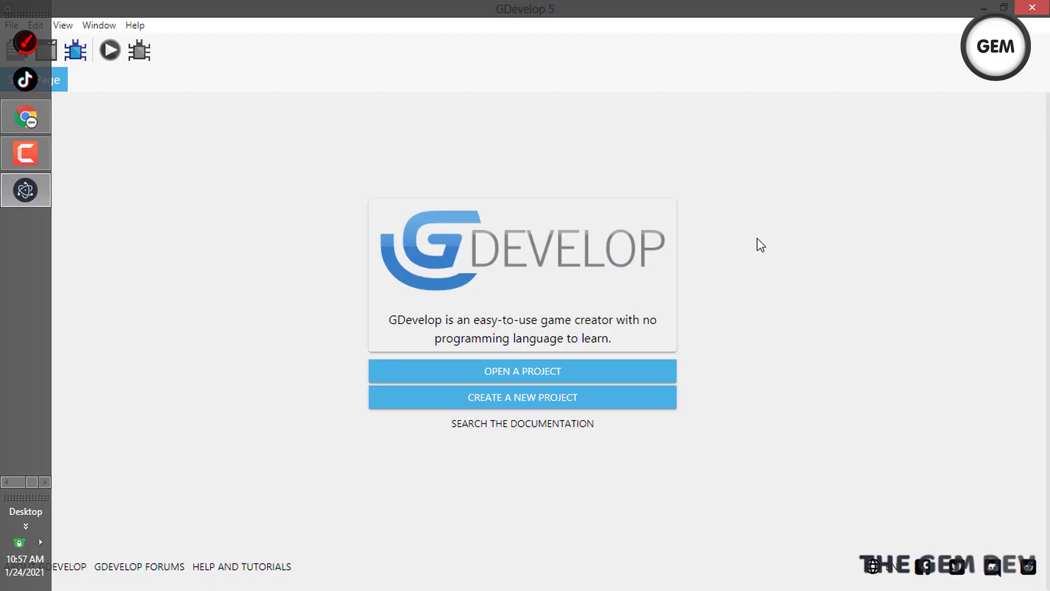
Step: Create a new project from the Tilemap-tagged example 'Platformer with tilemap'
left_click(469, 393)
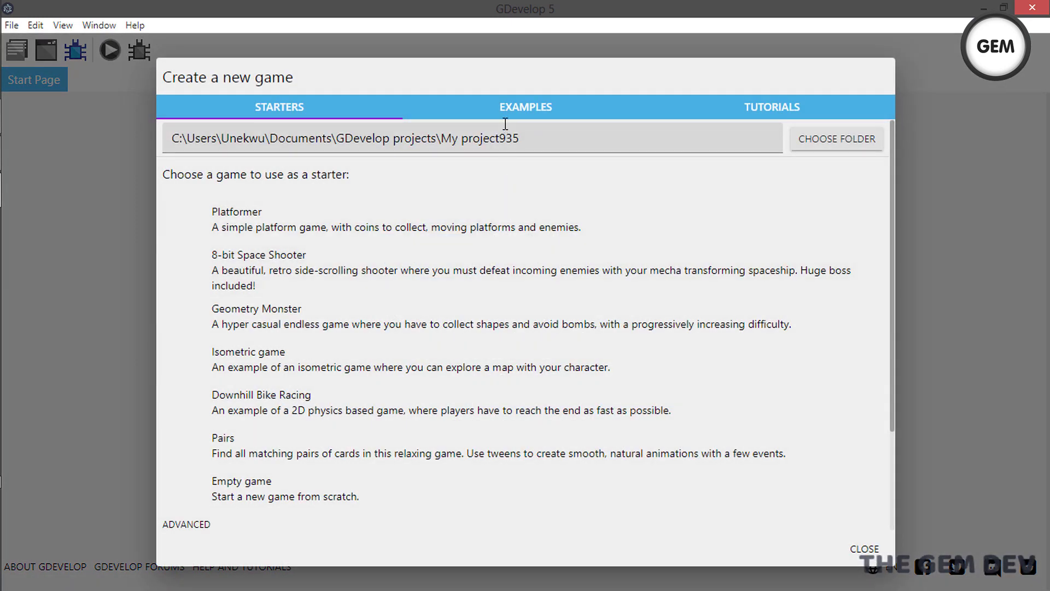
left_click(512, 102)
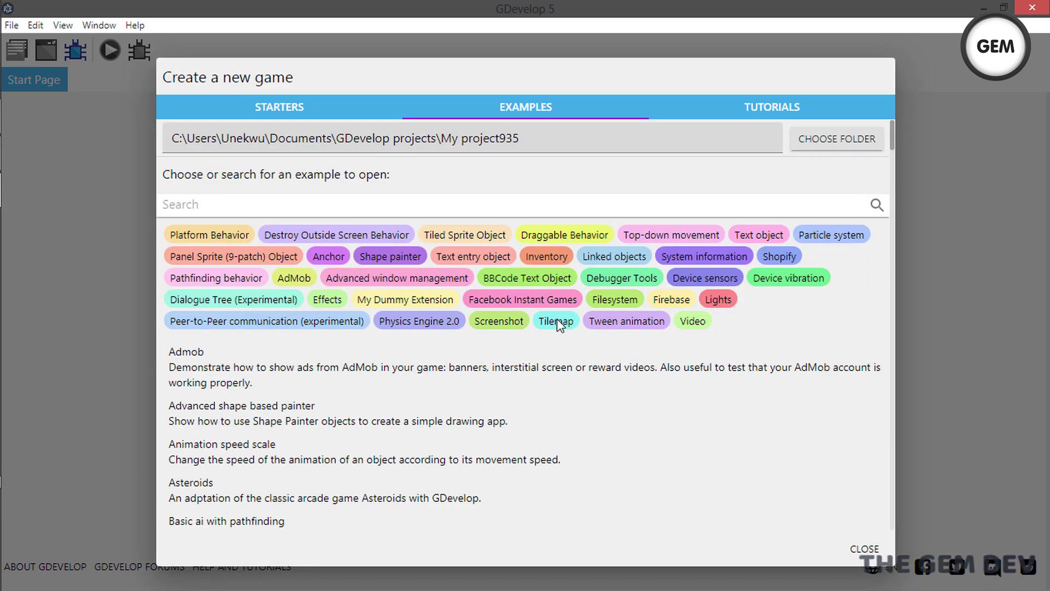
left_click(557, 320)
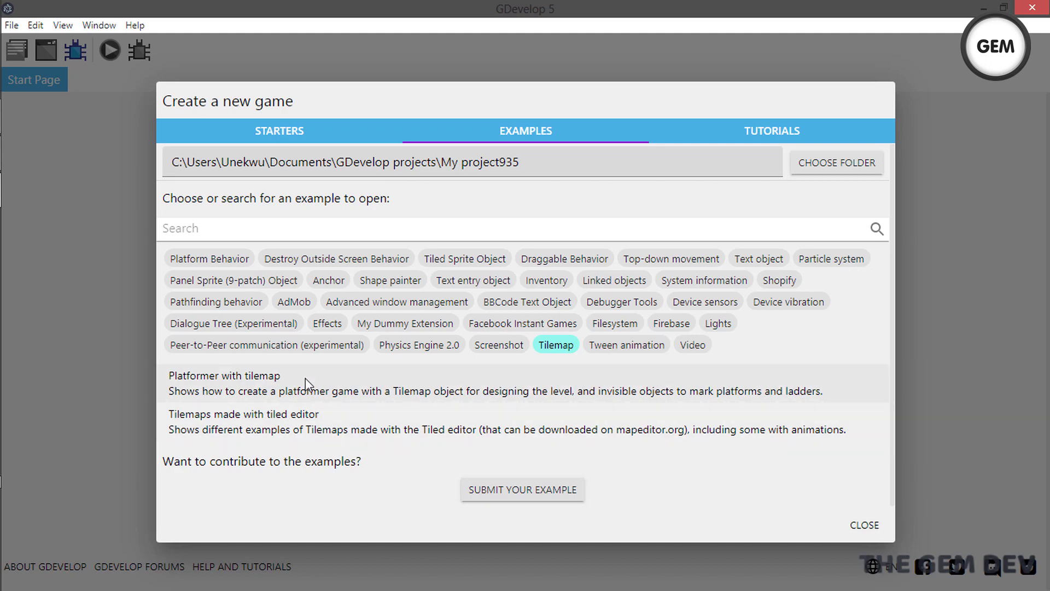
left_click(305, 382)
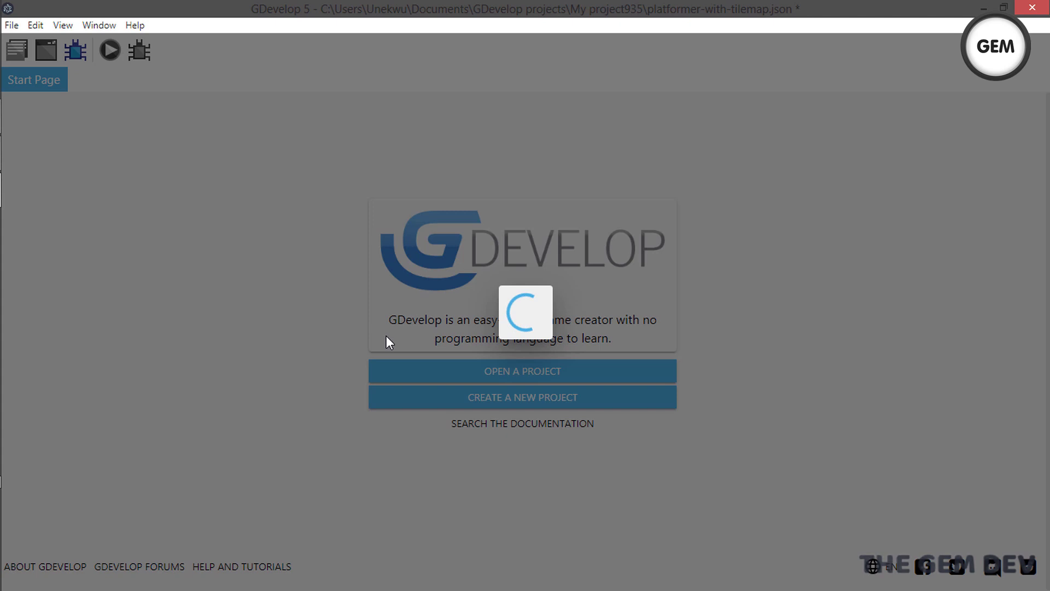
scroll(414, 319, "up", 5, "ctrl")
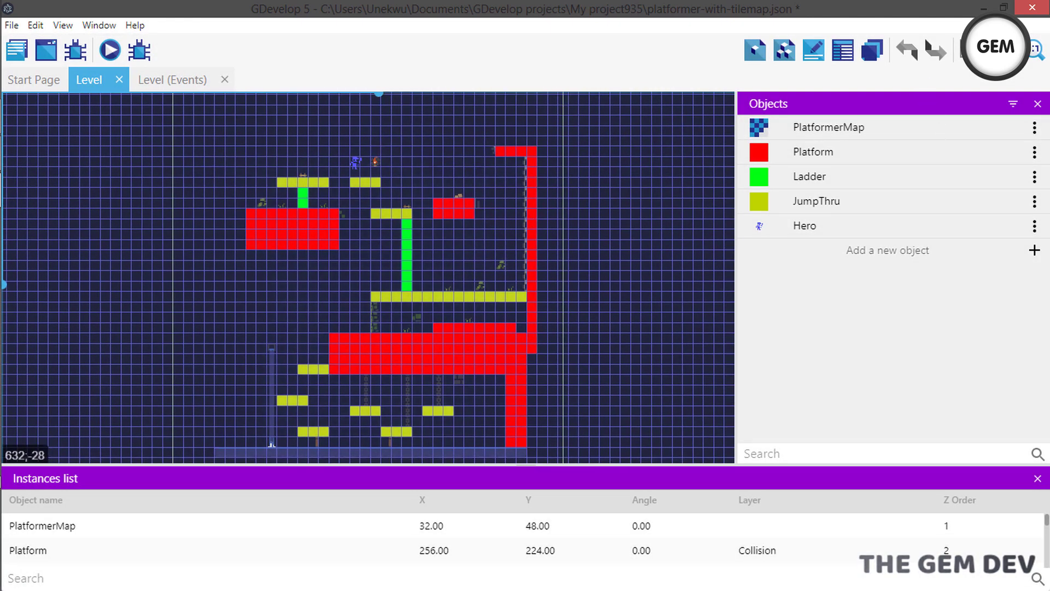
Step: Uncheck Show grid so the Level scene displays without the grid
left_click(992, 50)
left_click(987, 94)
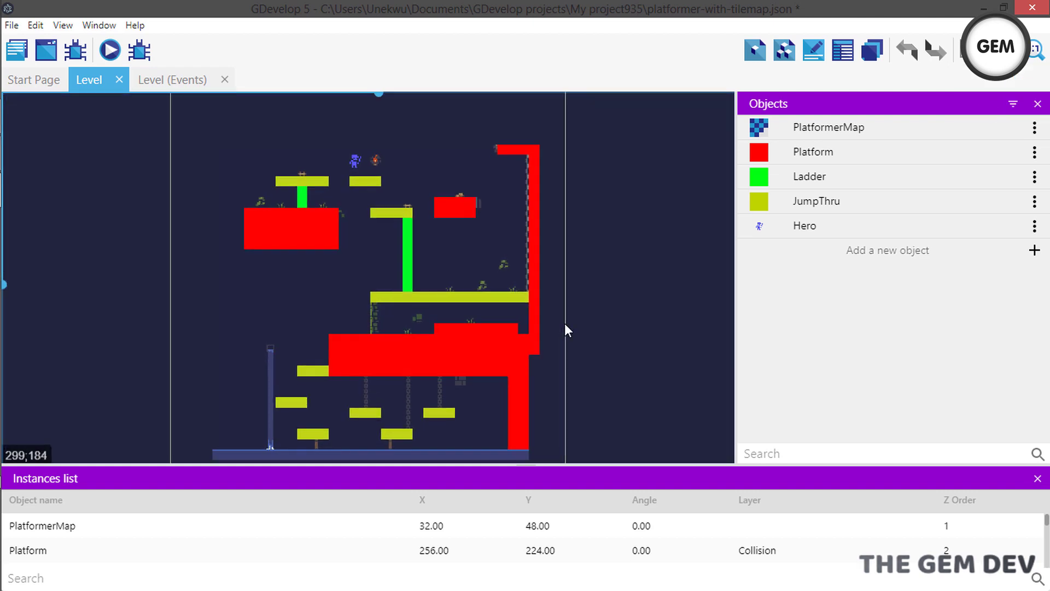
scroll(583, 233, "up", 1, "ctrl")
scroll(584, 234, "down", 1, "ctrl")
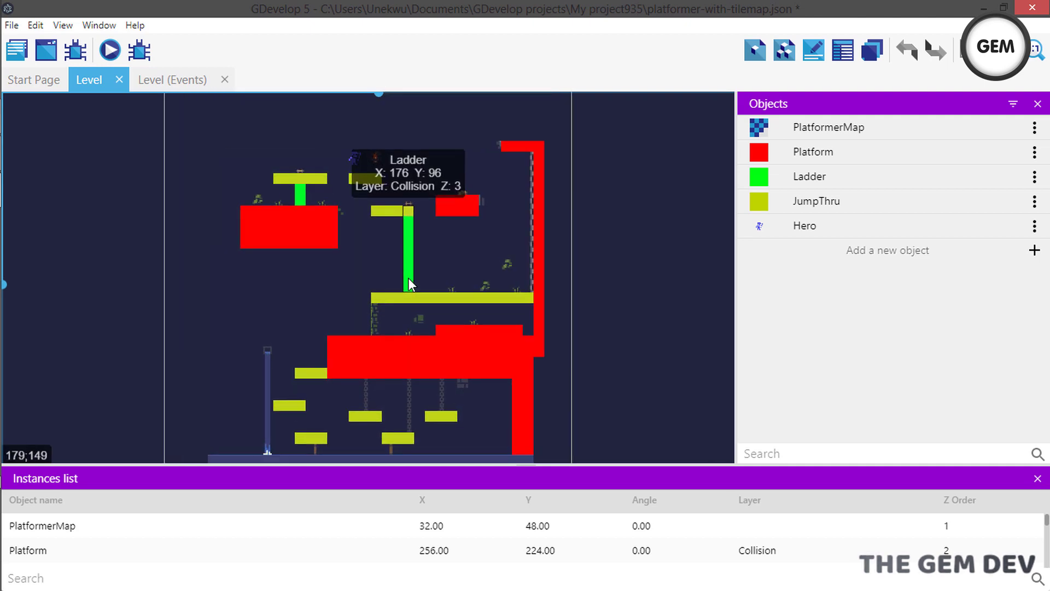
scroll(408, 277, "up", 1, "ctrl")
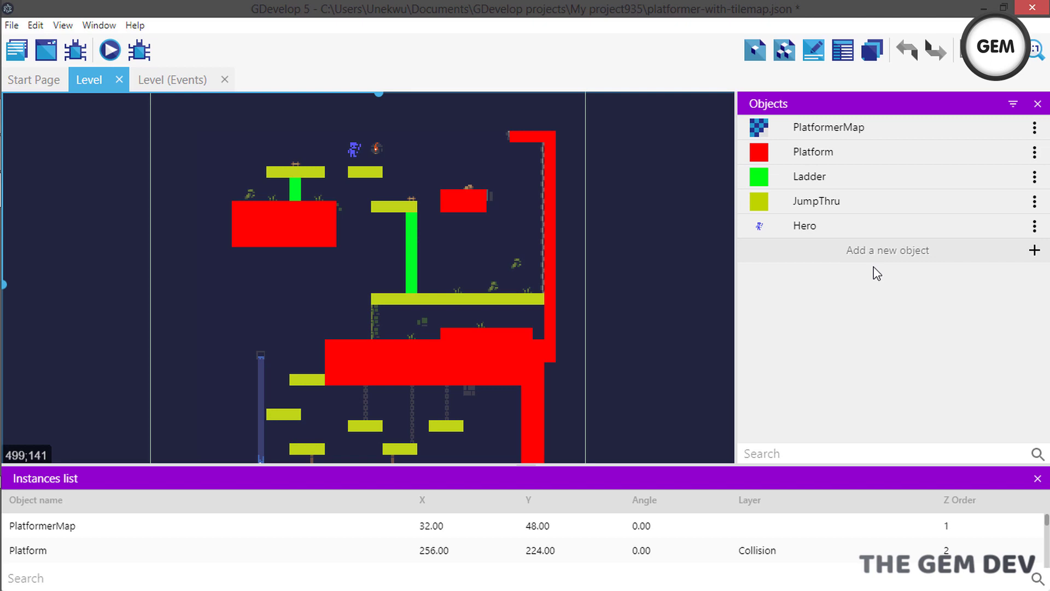
Step: Open Add a new object and enable Show Experimental Objects to list Tilemap and Video
left_click(887, 249)
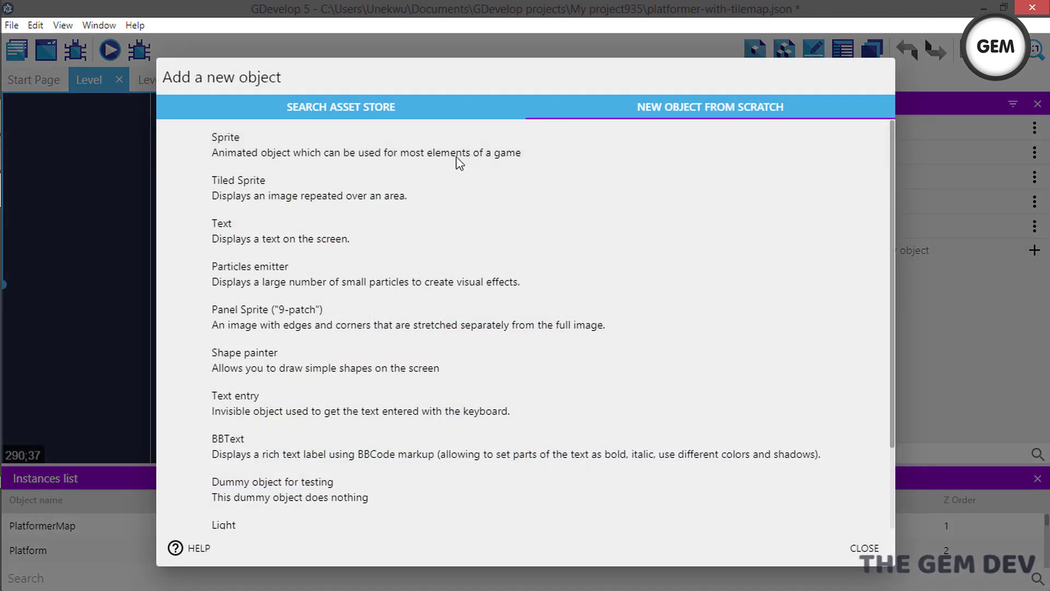
scroll(328, 493, "down", 2)
scroll(350, 456, "up", 2)
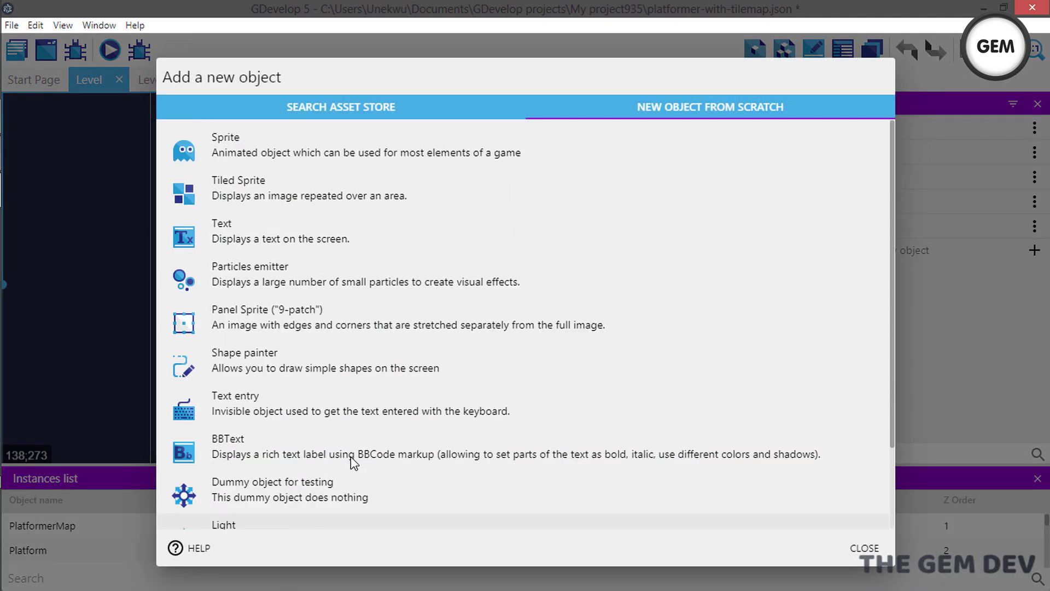
scroll(350, 456, "down", 2)
left_click(522, 488)
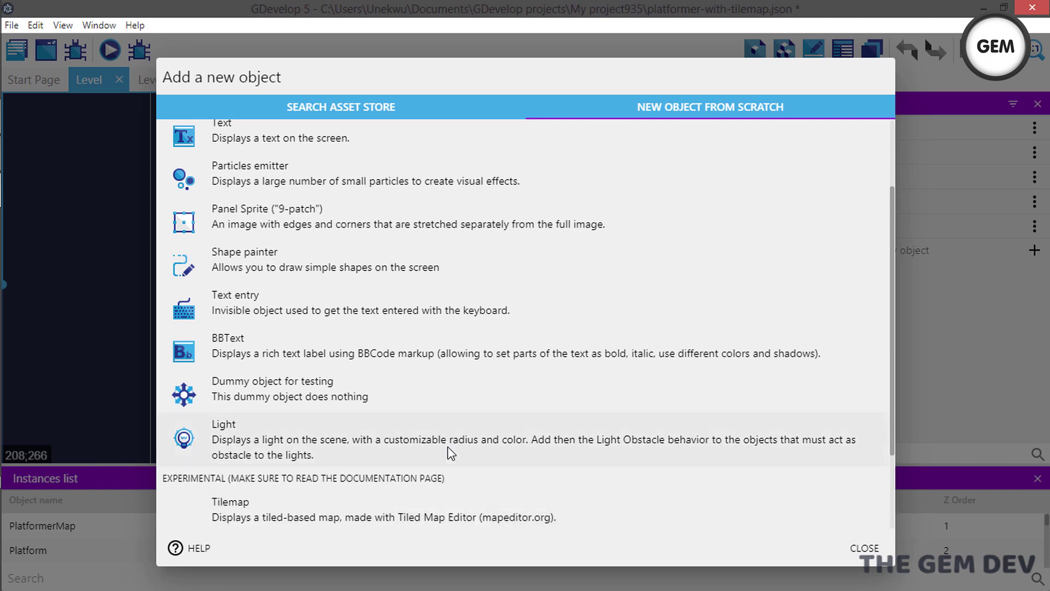
scroll(274, 410, "down", 2)
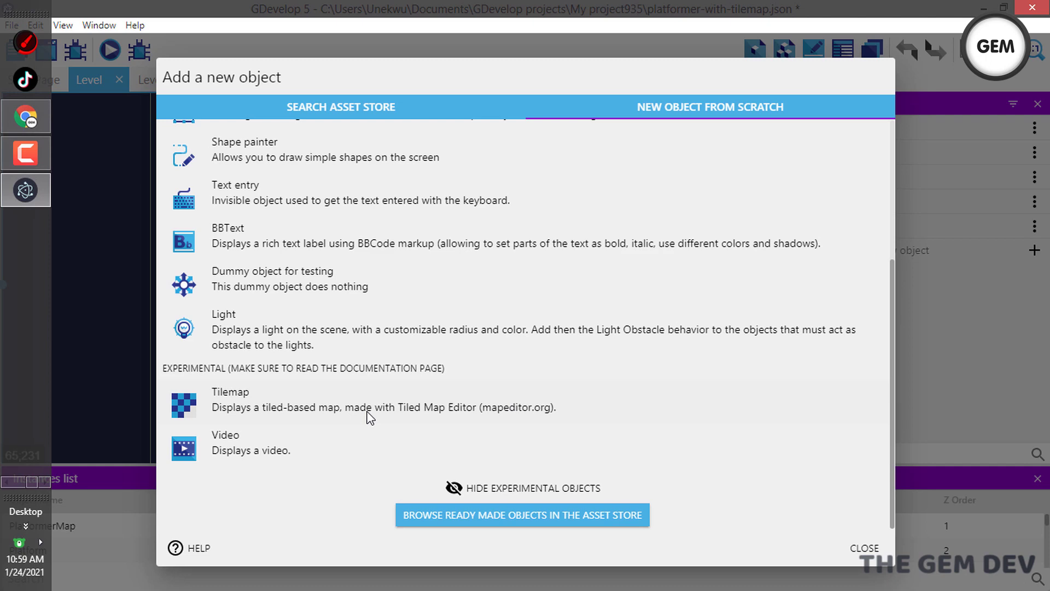
mouse_move(21, 164)
left_click(26, 117)
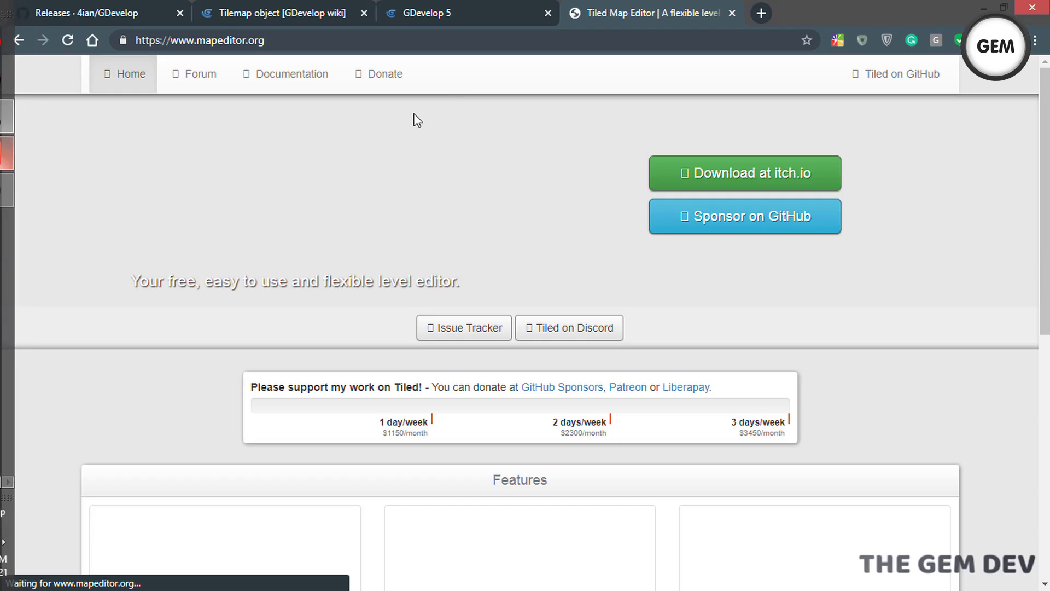
scroll(476, 253, "down", 5)
scroll(483, 262, "up", 5)
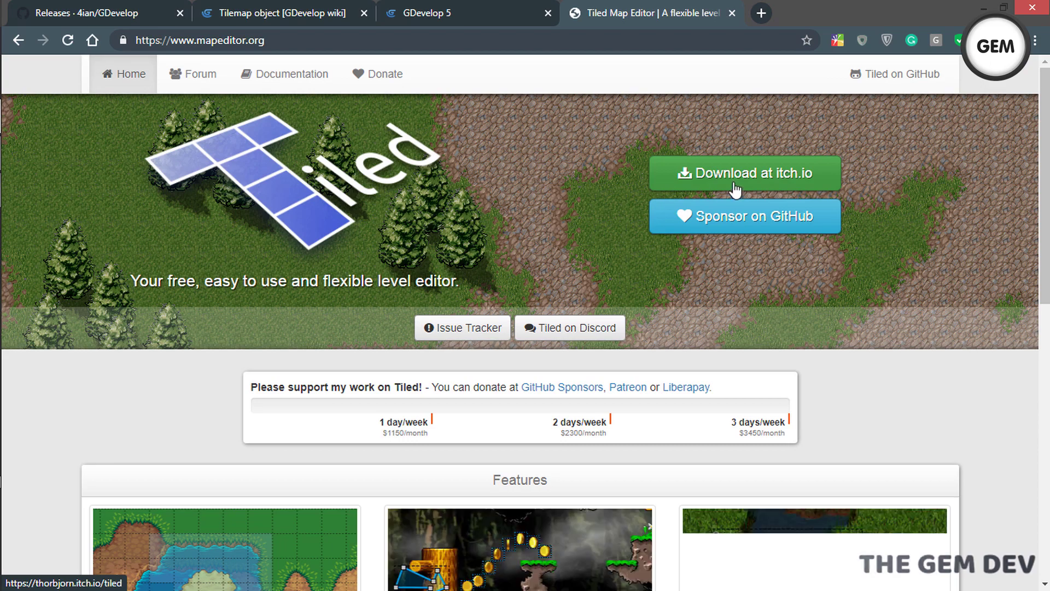
scroll(735, 189, "down", 3)
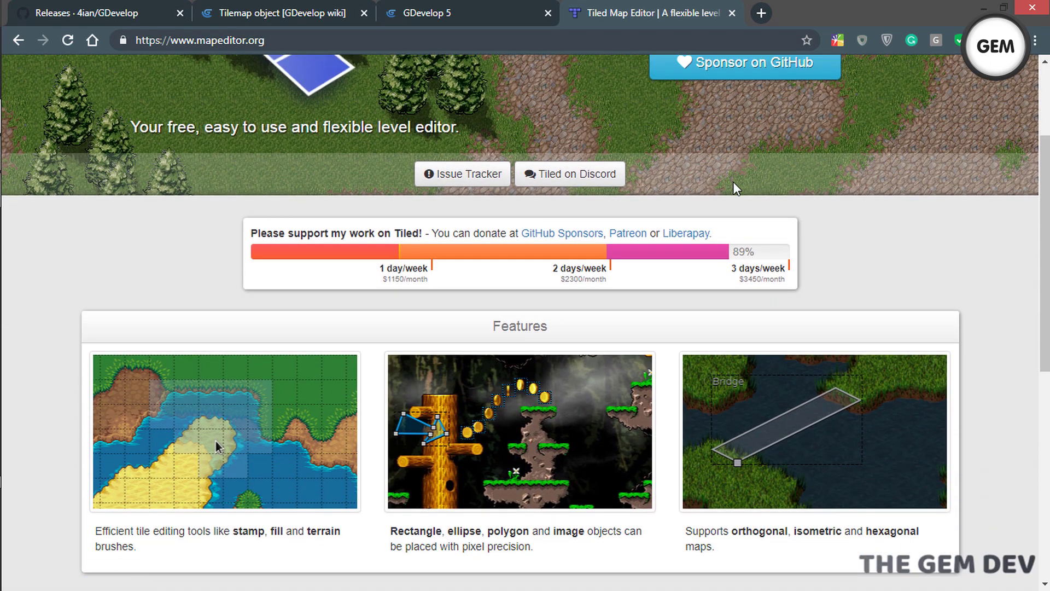
scroll(735, 189, "down", 3)
scroll(732, 182, "up", 6)
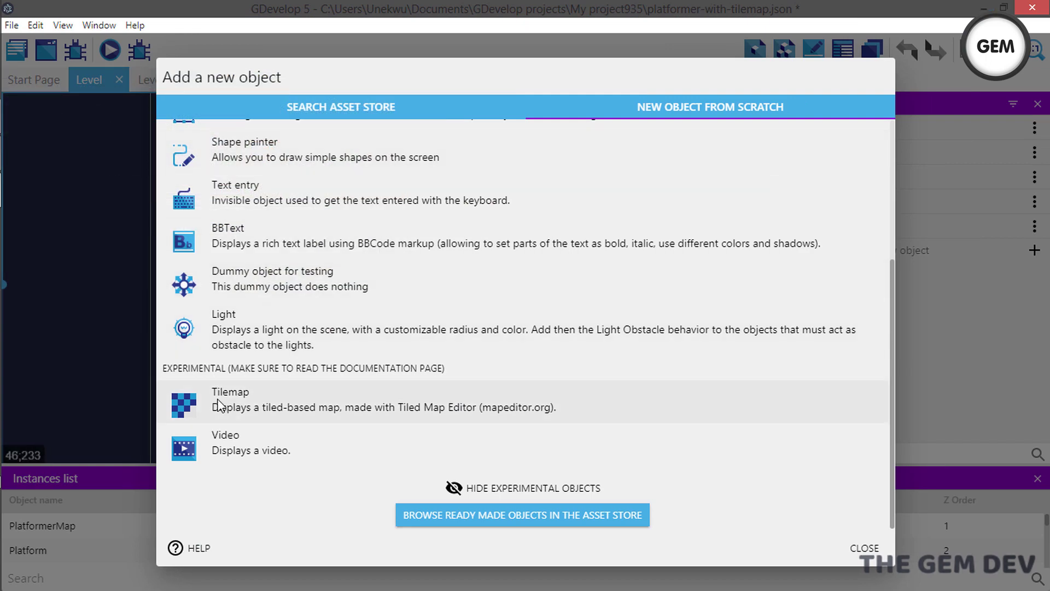
Step: Create a Tilemap object and review its Animation FPS, speed scale, visible display mode and layer index
left_click(219, 405)
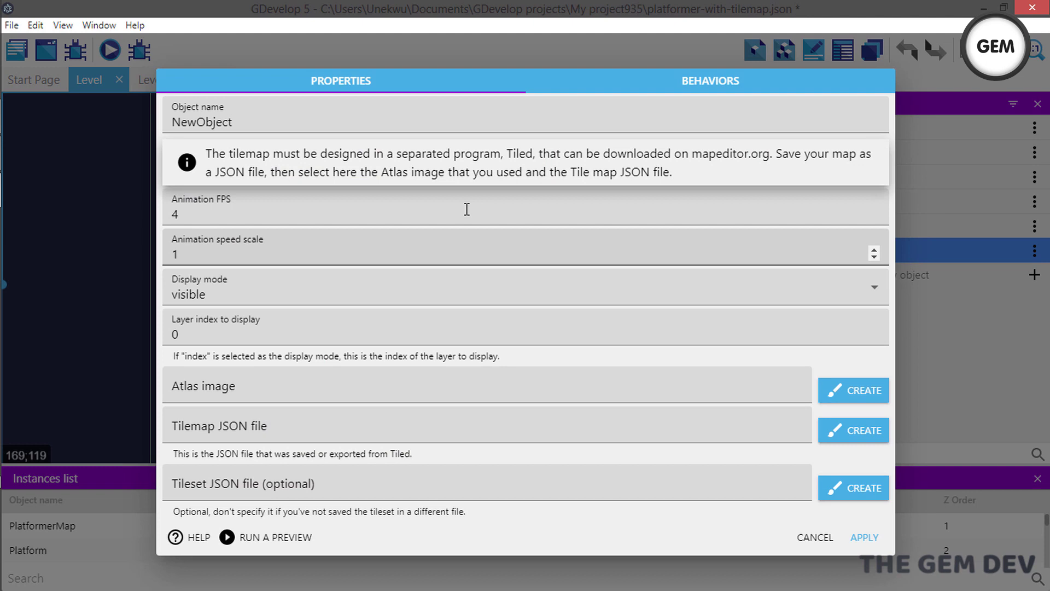
left_click(426, 220)
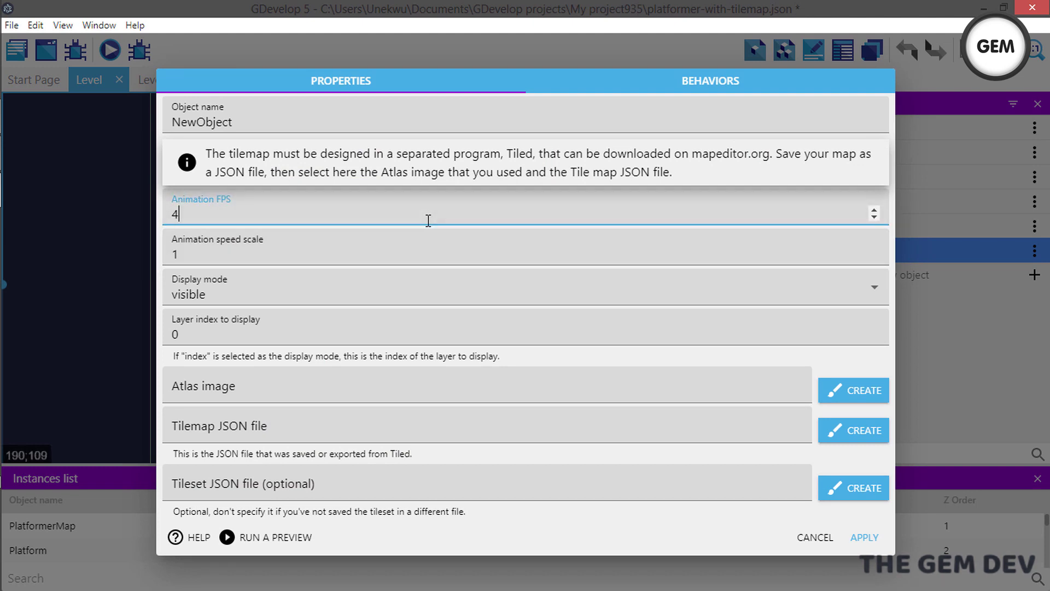
left_click(425, 250)
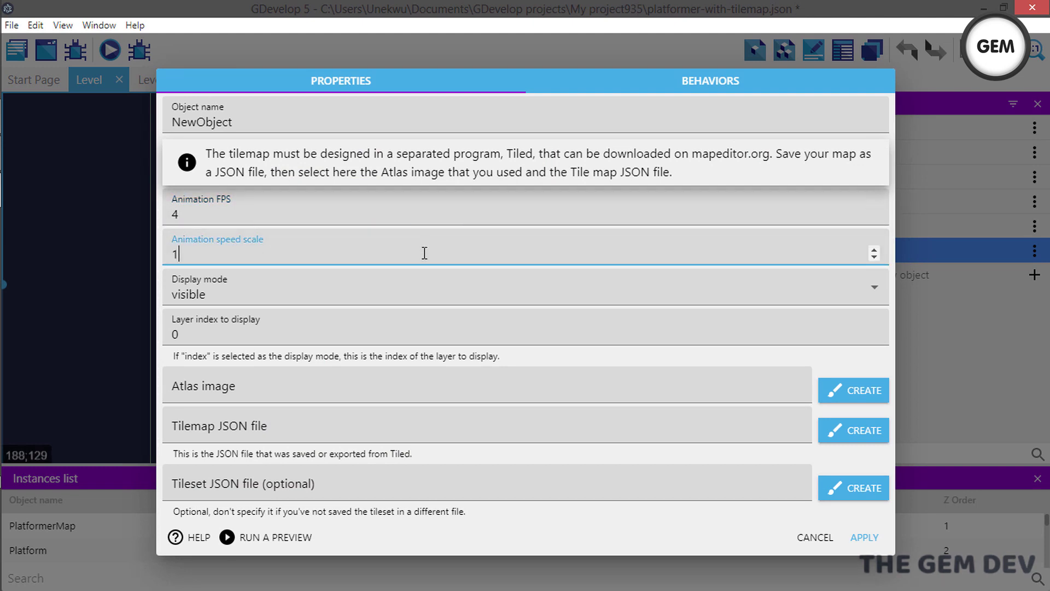
left_click(419, 293)
left_click(417, 295)
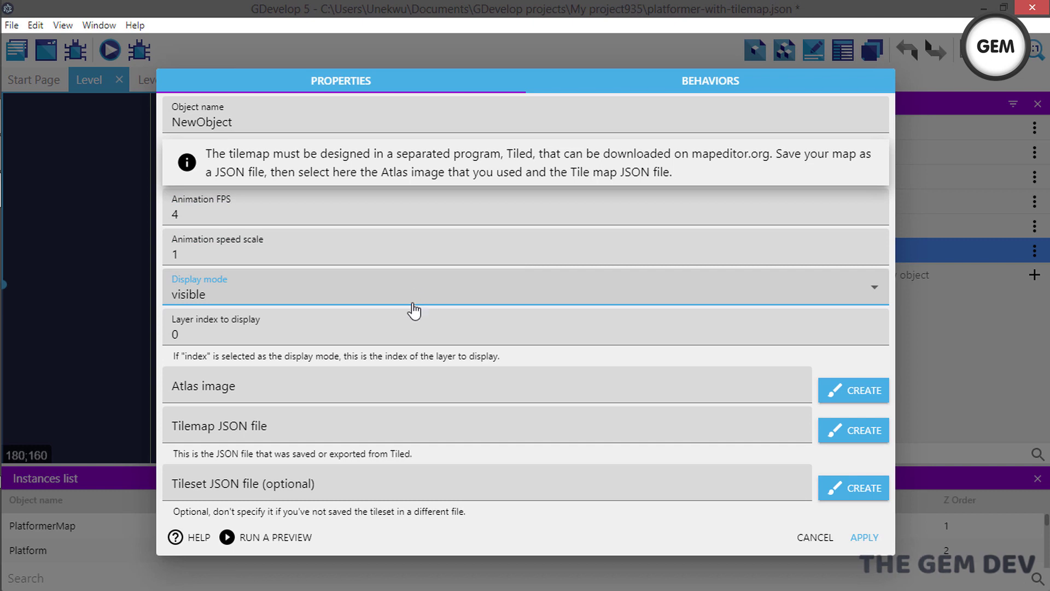
left_click(408, 322)
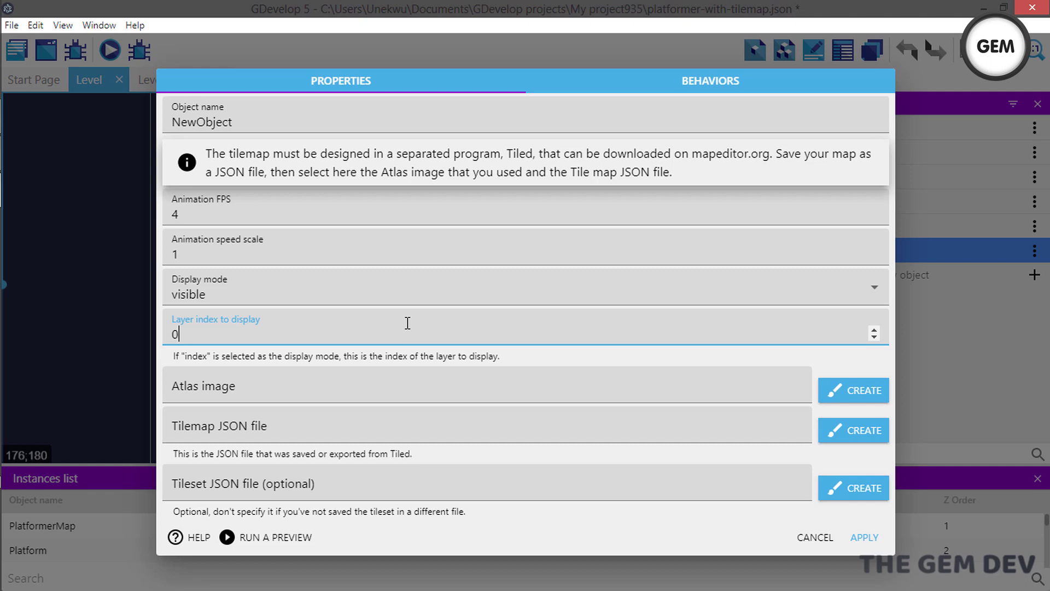
Step: Check the atlas image, tilemap JSON and tileset JSON choices, leave them unset, and close
left_click(358, 380)
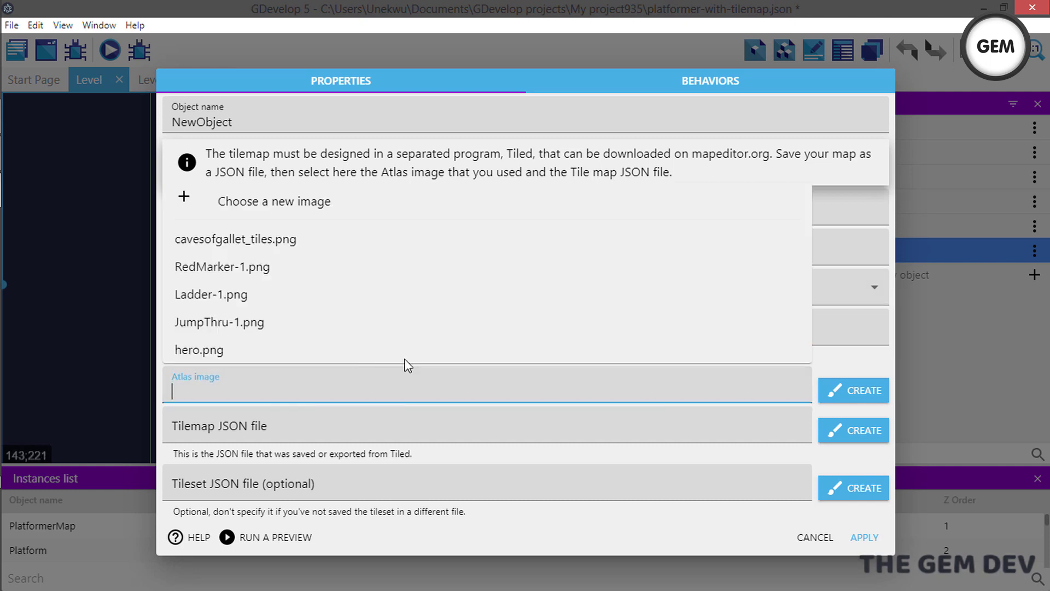
left_click(343, 383)
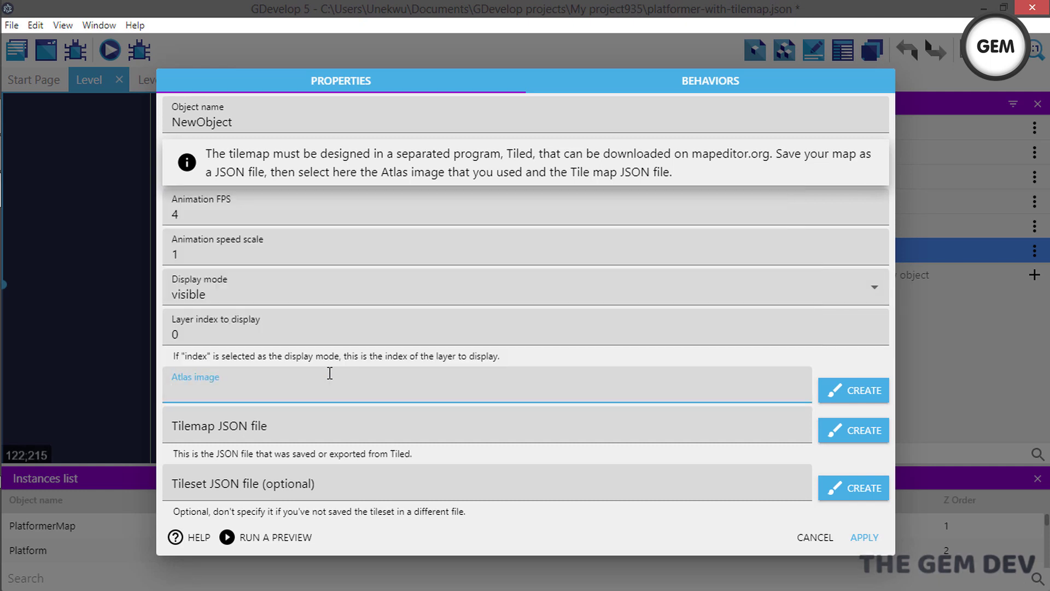
left_click(292, 421)
left_click(293, 424)
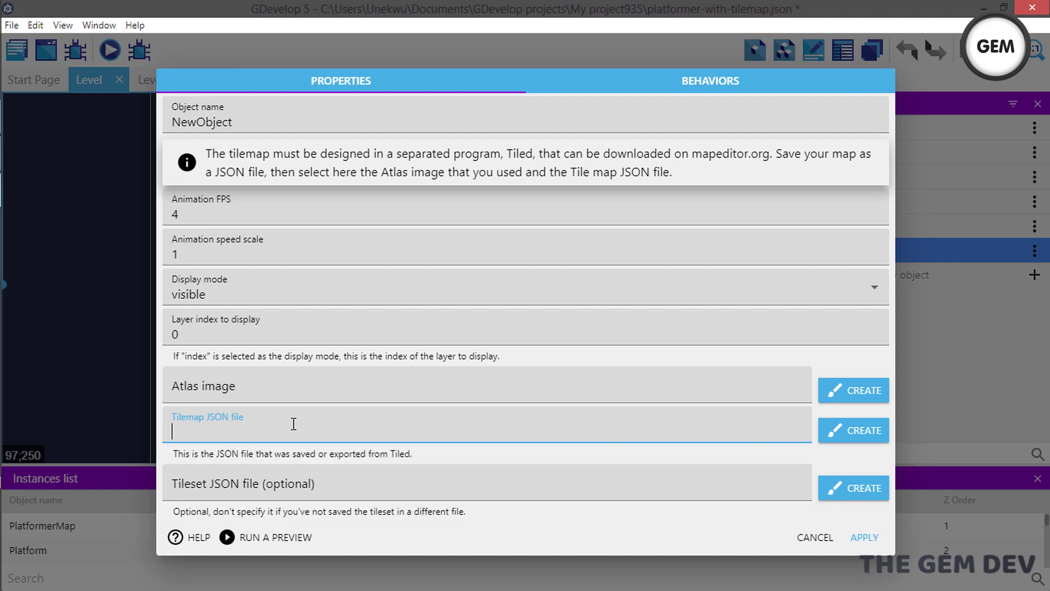
left_click(290, 482)
left_click(684, 387)
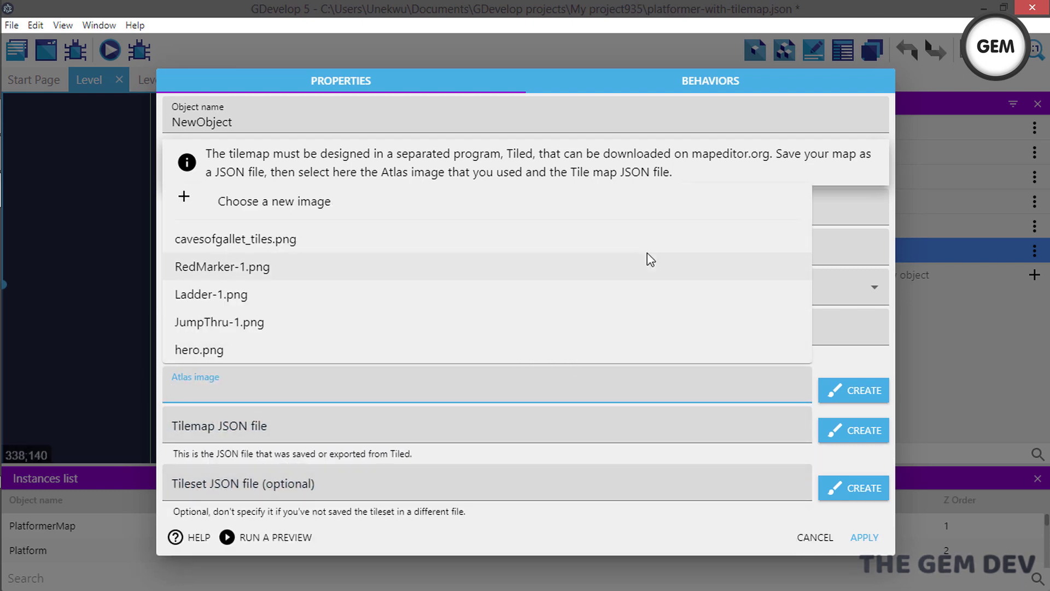
left_click(873, 541)
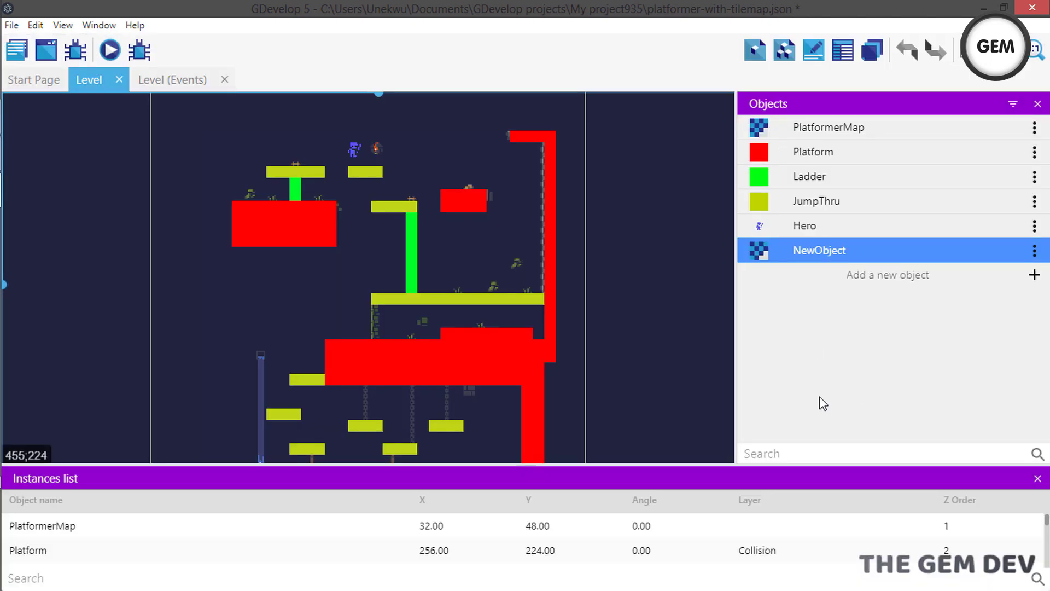
Step: Inspect the PlatformerMap object's atlas image and tilemap JSON file settings
double_click(811, 133)
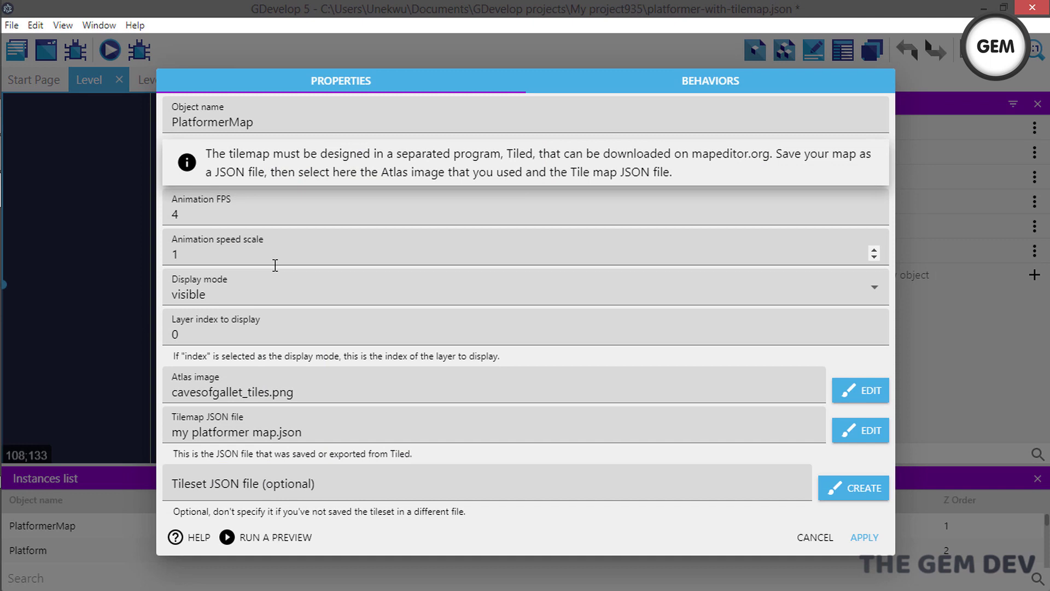
left_click(321, 390)
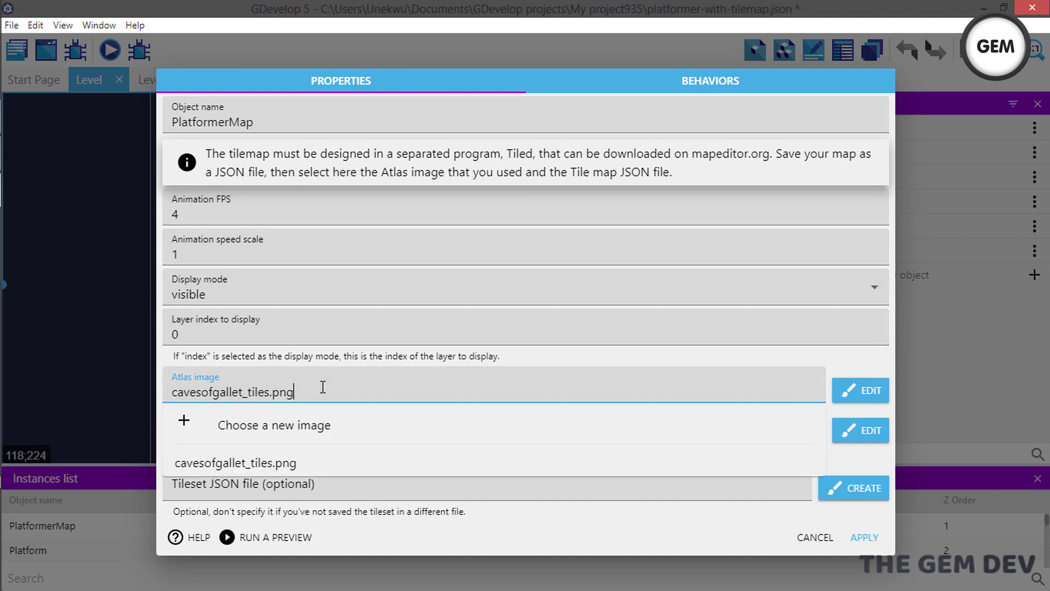
left_click(332, 359)
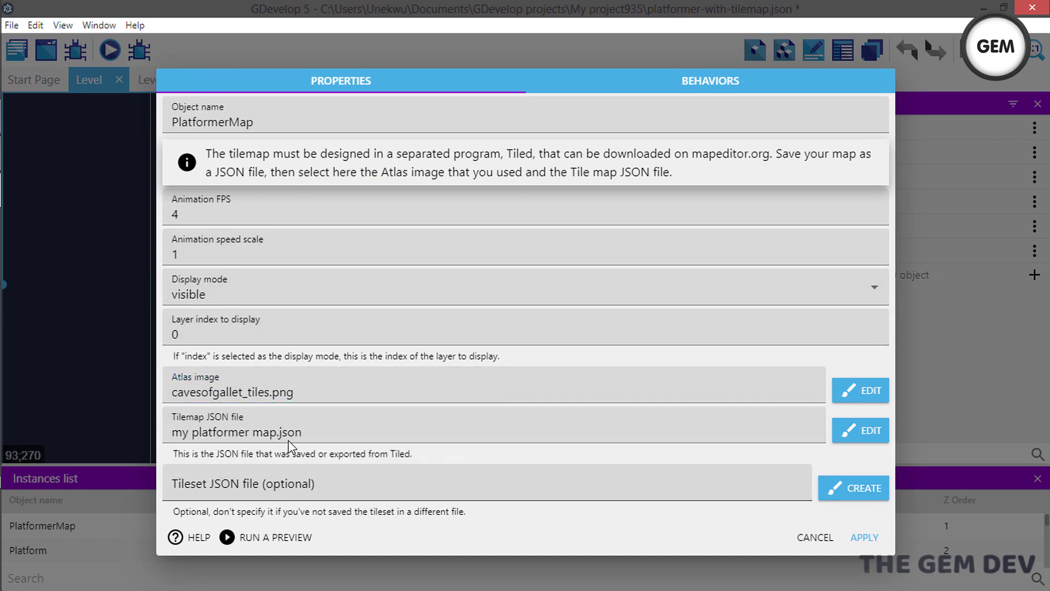
left_click(295, 432)
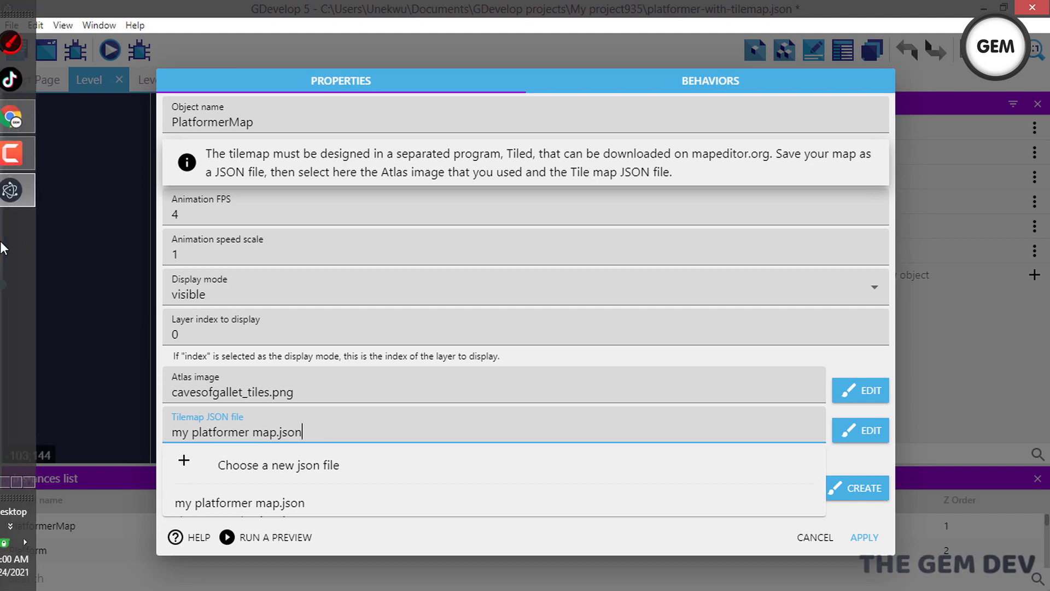
Step: Open the My project935 folder from GDevelop projects in File Explorer
left_click(8, 473)
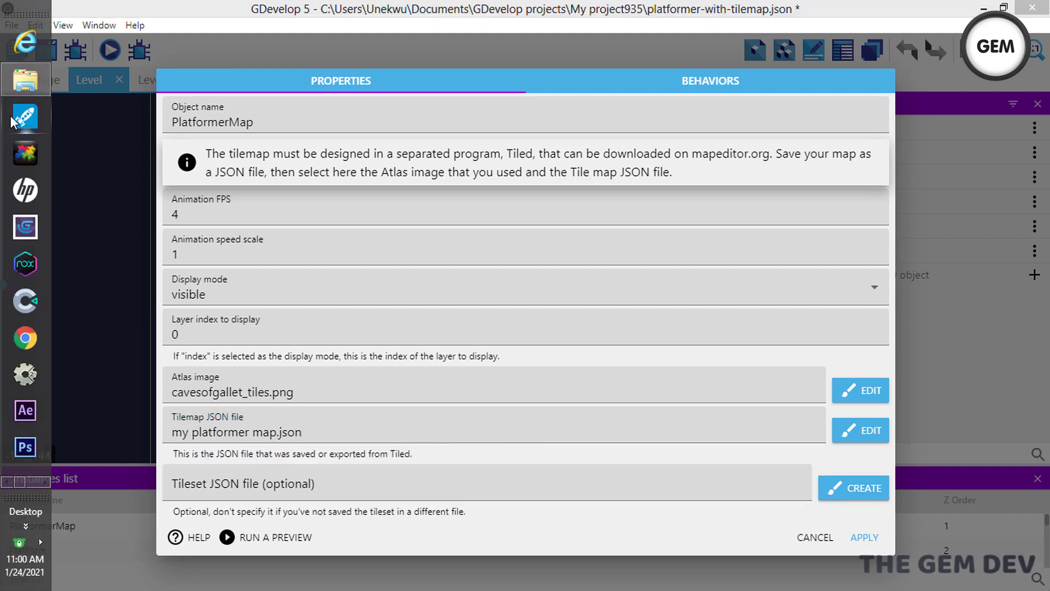
left_click(25, 82)
double_click(207, 205)
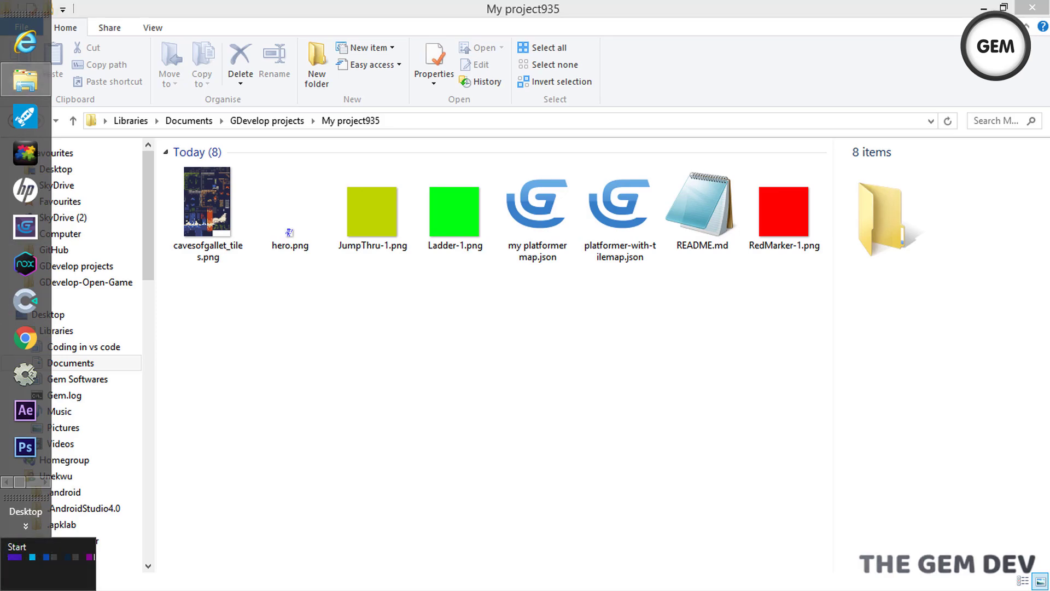
Step: Launch the Tiled map editor from a 'tiled' Start search
left_click(5, 585)
type("tiled")
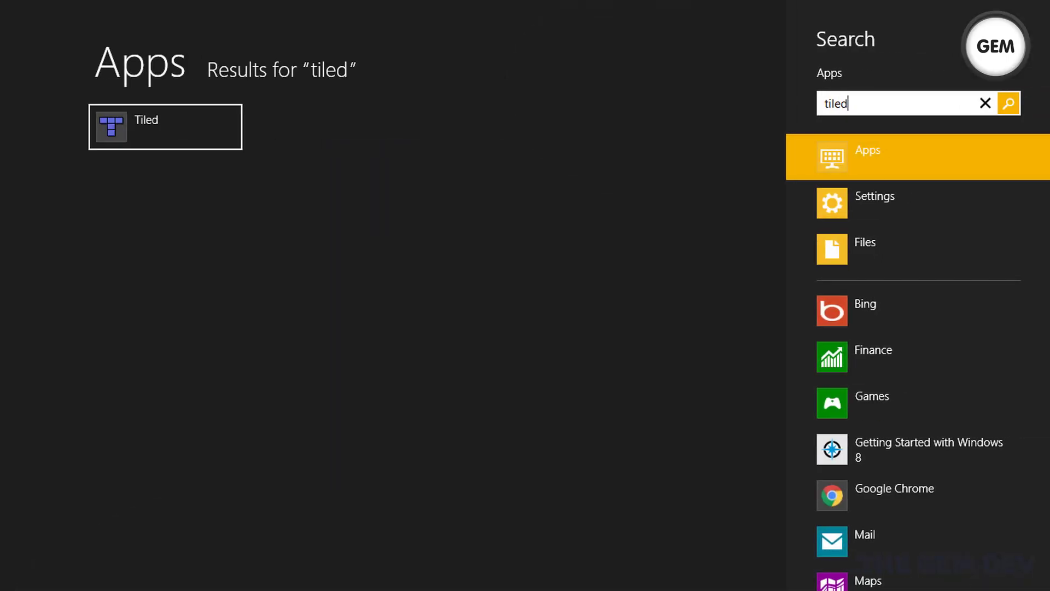
left_click(166, 146)
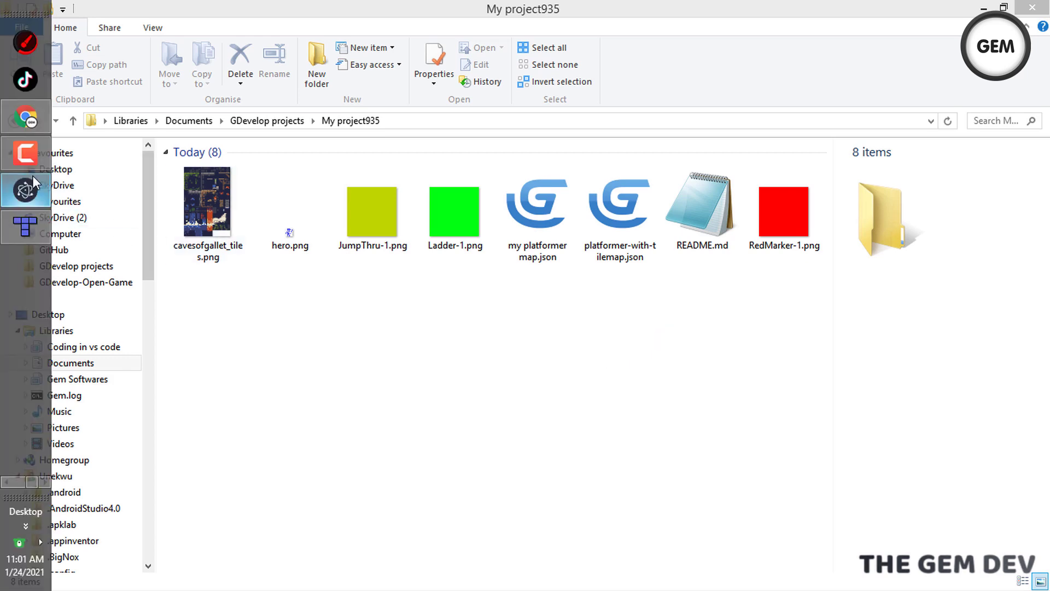
Step: Snap Tiled right and the project folder left, then drop my platformer map.json into Tiled
left_click(25, 227)
left_click_drag(826, 3, 1048, 54)
left_click(229, 20)
left_click_drag(228, 20, 2, 274)
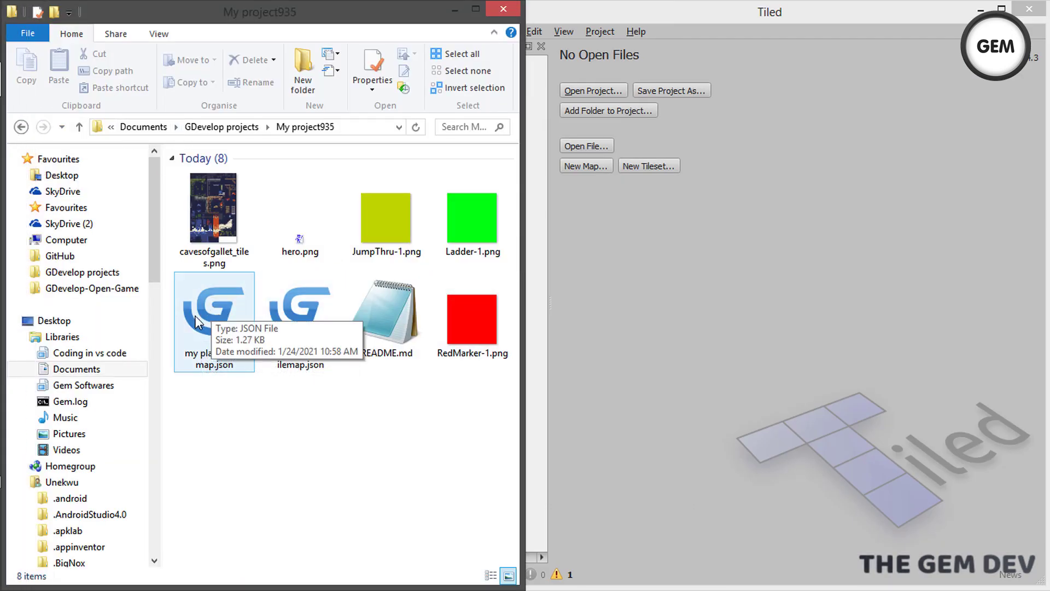
left_click_drag(197, 321, 919, 271)
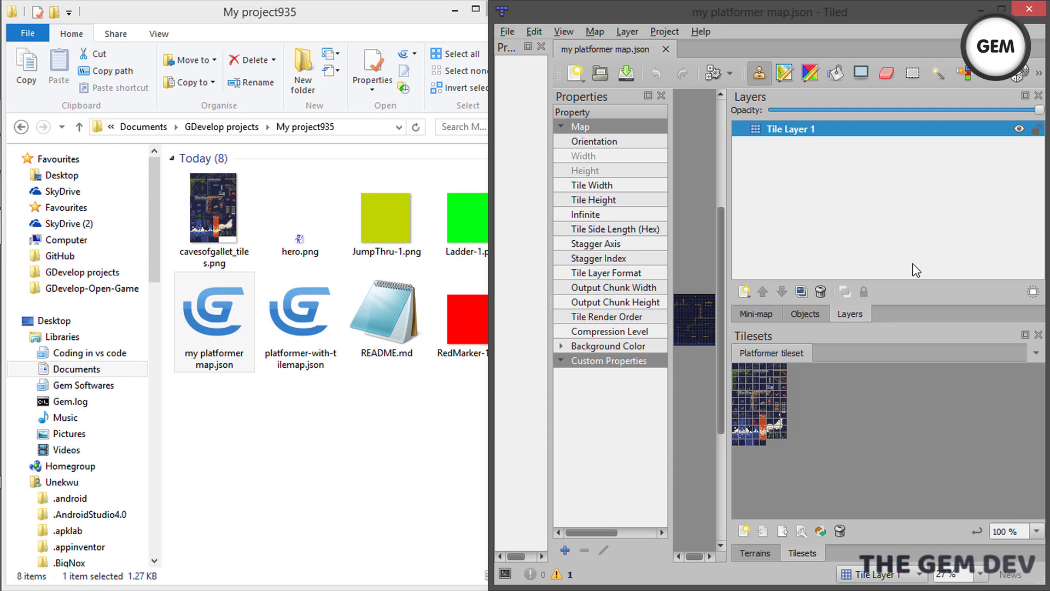
Step: Maximize Tiled and centre the platformer map, zoomed to 200%
left_click(1001, 8)
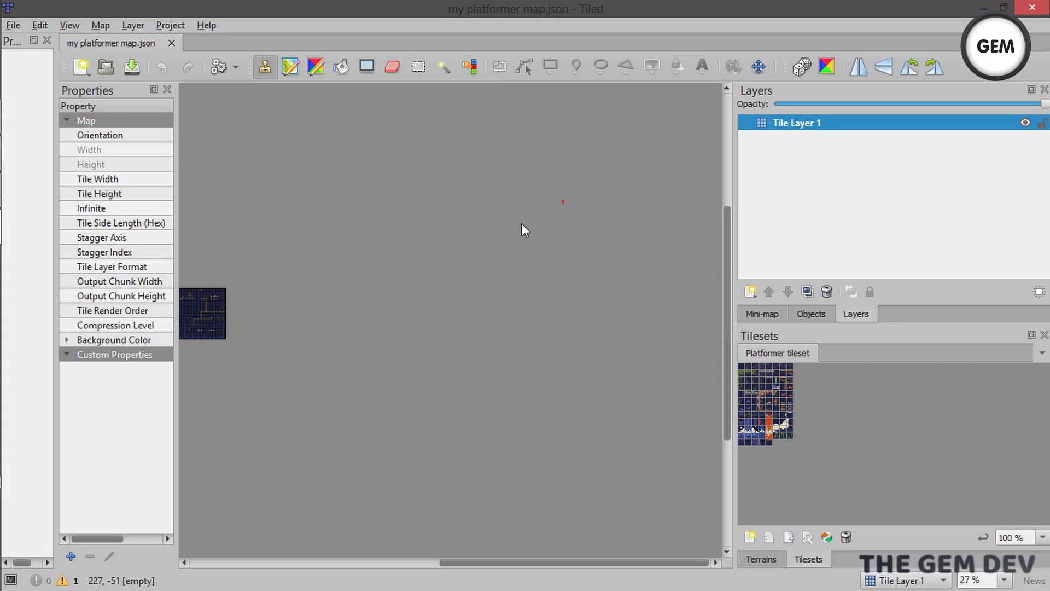
left_click_drag(489, 563, 373, 561)
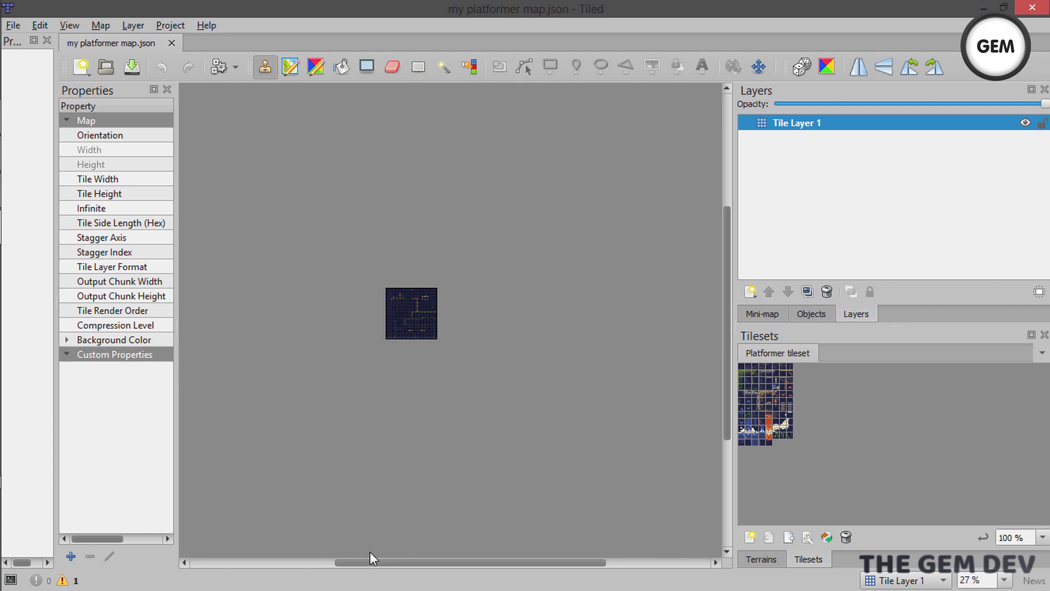
scroll(417, 355, "up", 5)
scroll(420, 481, "up", 1)
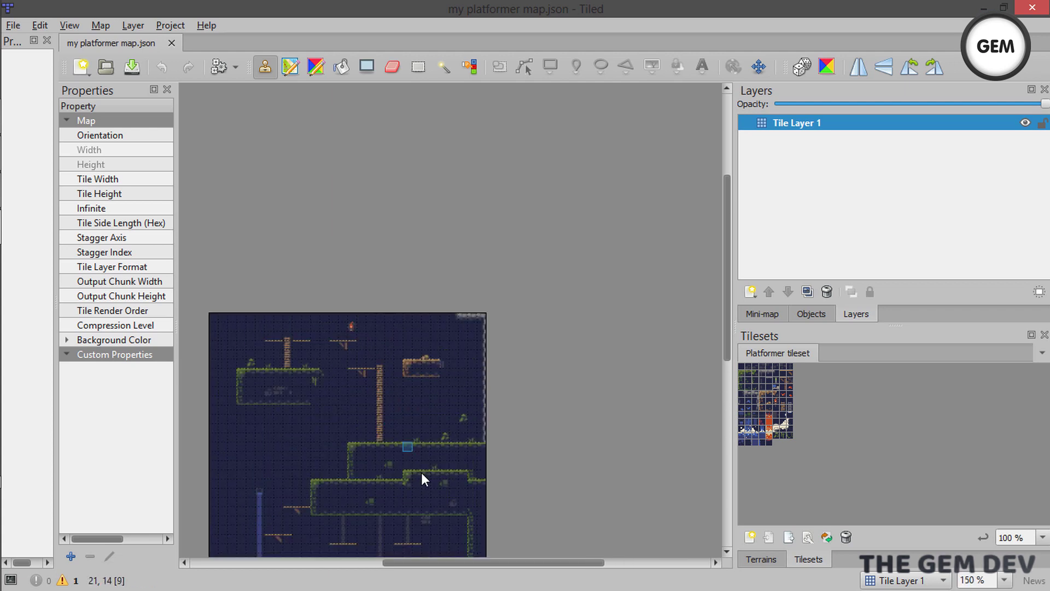
scroll(432, 449, "down", 3)
scroll(383, 306, "up", 1)
scroll(356, 337, "up", 1, "ctrl")
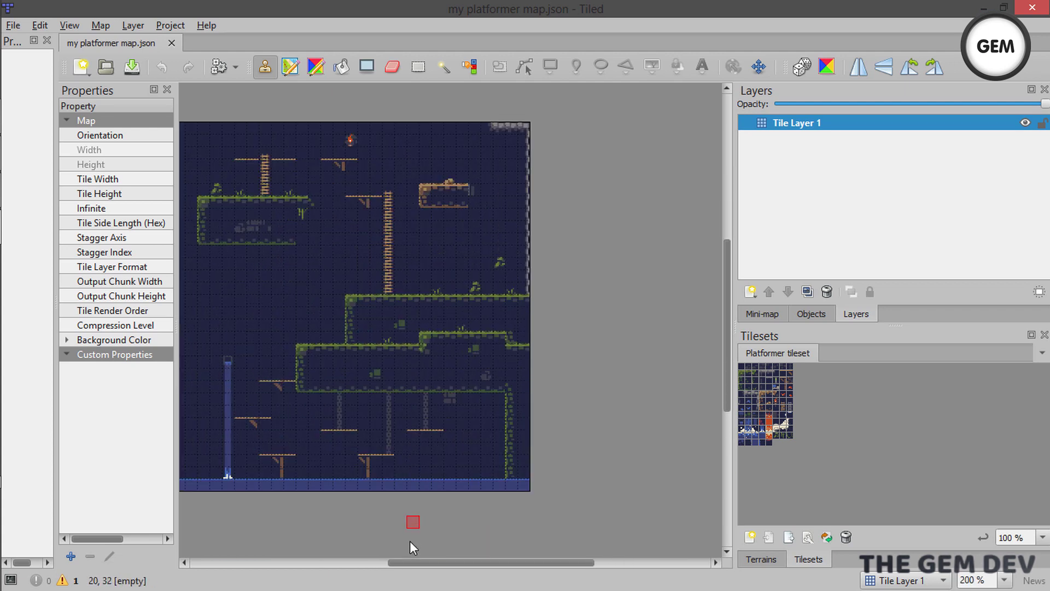
scroll(417, 558, "left", 2)
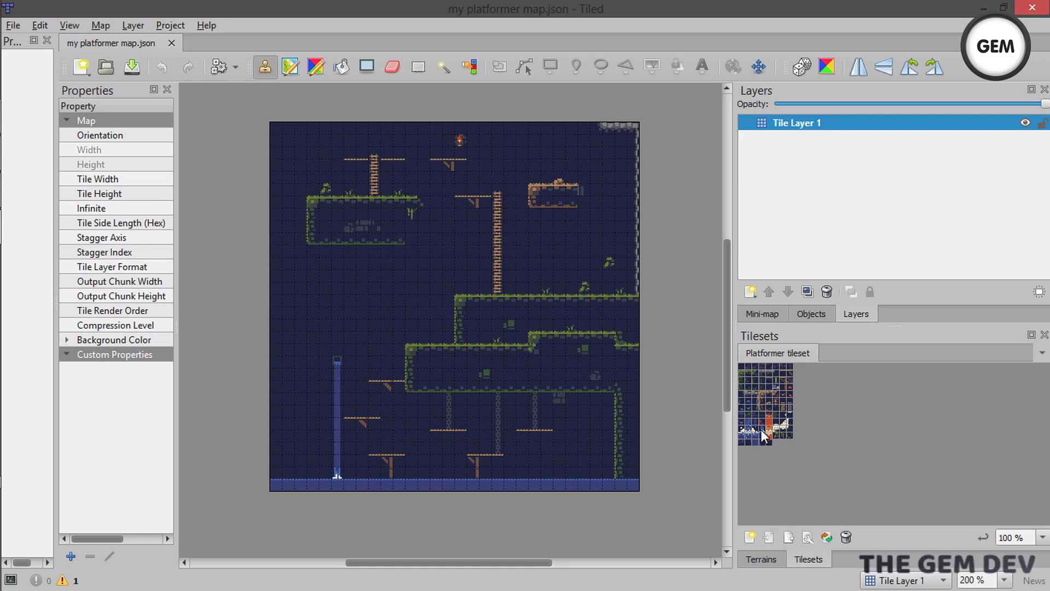
Step: Try a blue tile and lava rows on the ledge, undoing each with Ctrl+Z
scroll(792, 429, "up", 4, "ctrl")
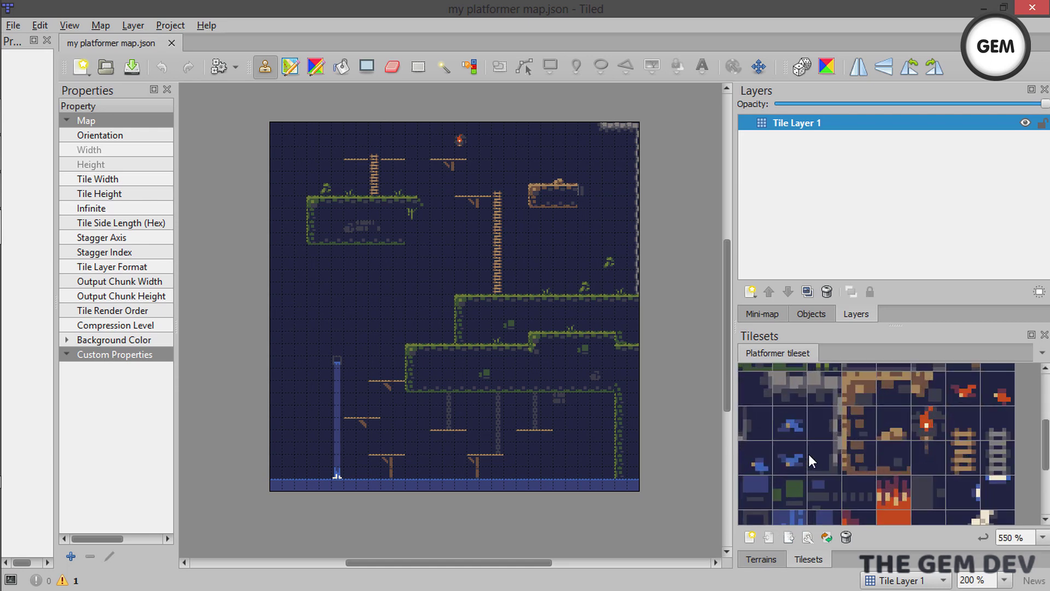
left_click(799, 432)
left_click(343, 306)
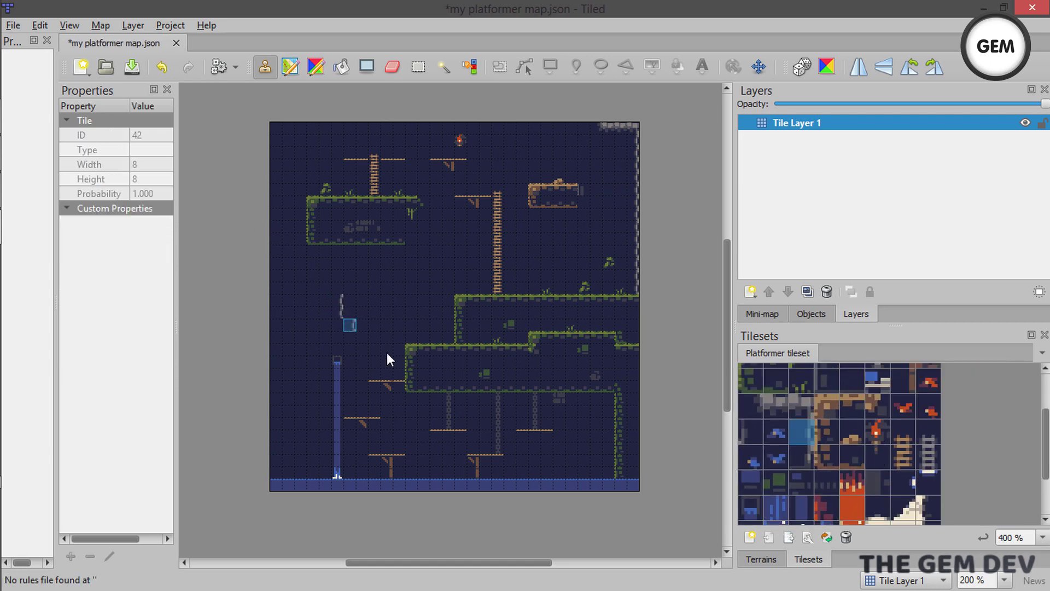
key("ctrl+z")
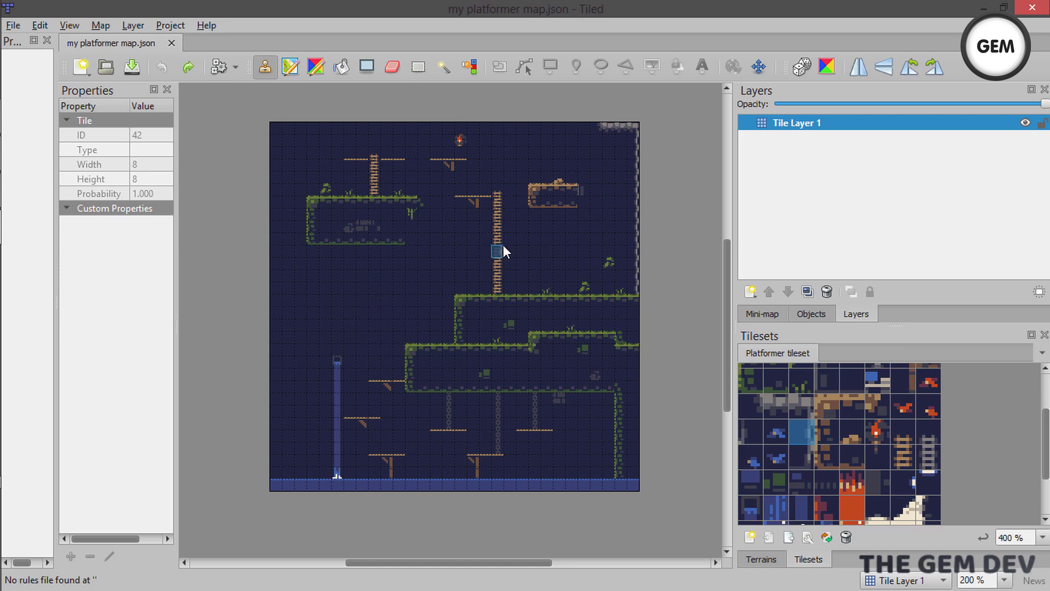
scroll(864, 459, "down", 3)
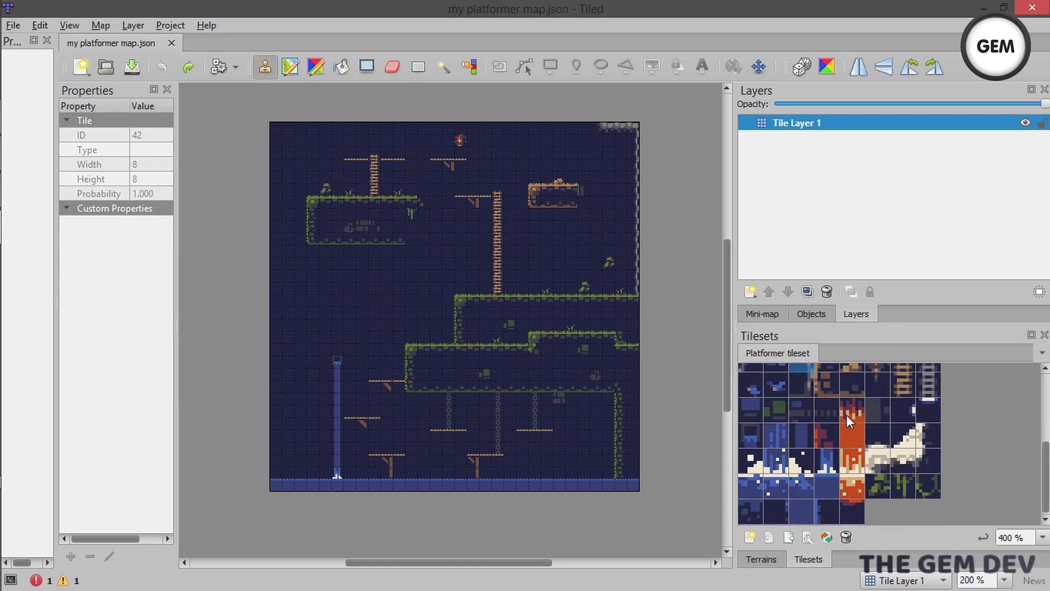
left_click(845, 414)
left_click_drag(460, 287, 521, 294)
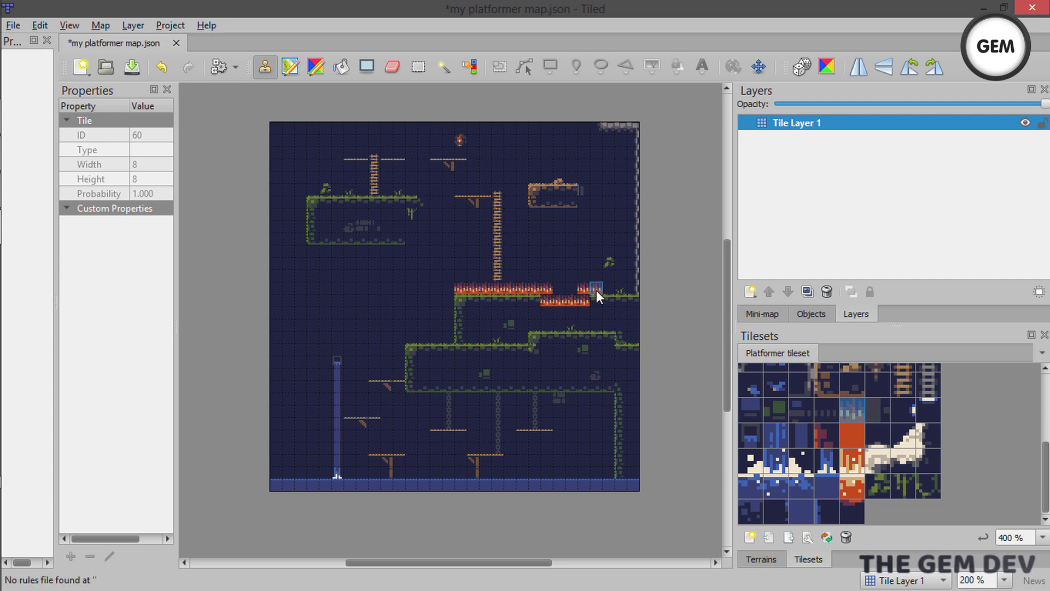
key("ctrl+z")
left_click_drag(459, 291, 559, 291)
left_click_drag(623, 295, 630, 290)
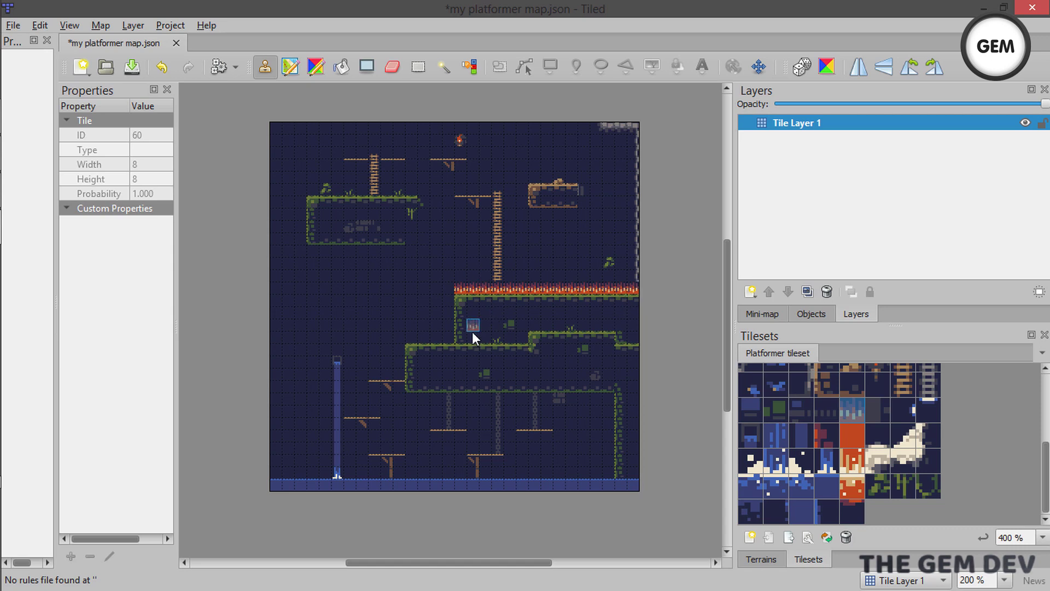
scroll(471, 335, "up", 2)
key("ctrl+z")
scroll(393, 399, "down", 5)
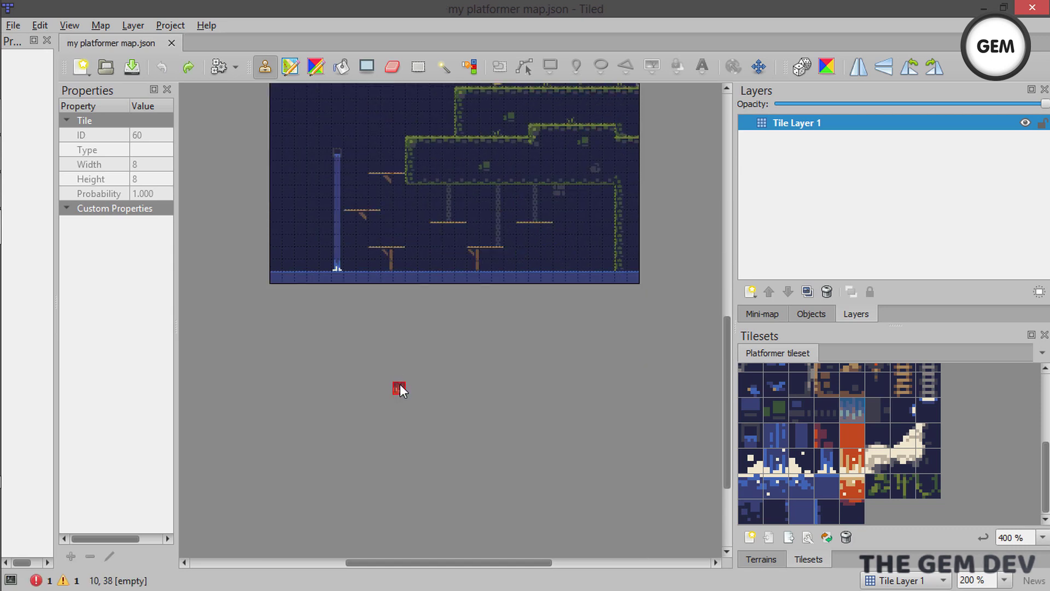
scroll(399, 384, "up", 1, "ctrl")
scroll(392, 401, "up", 5, "ctrl")
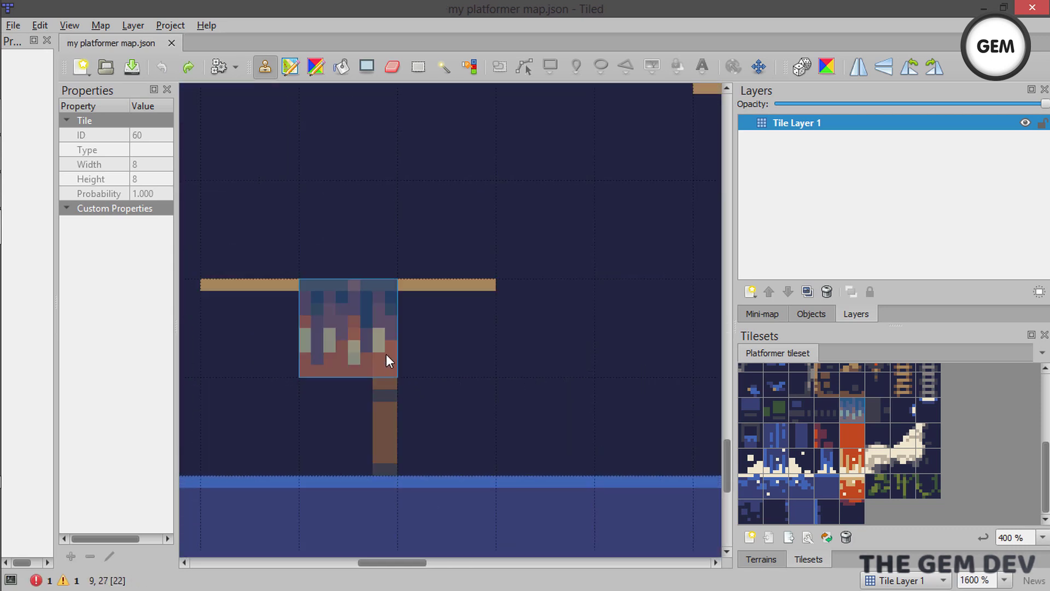
scroll(386, 353, "down", 4, "ctrl")
scroll(387, 353, "up", 4, "ctrl")
scroll(386, 354, "down", 4, "ctrl")
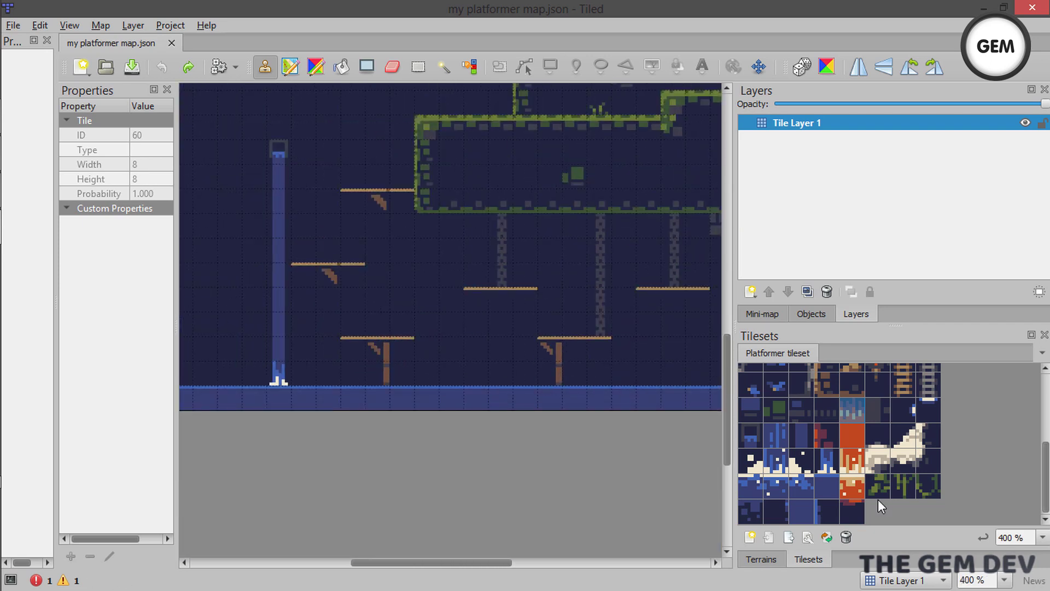
Step: Stamp two grass tuft tiles along the top of the upper-left platform
left_click(897, 477)
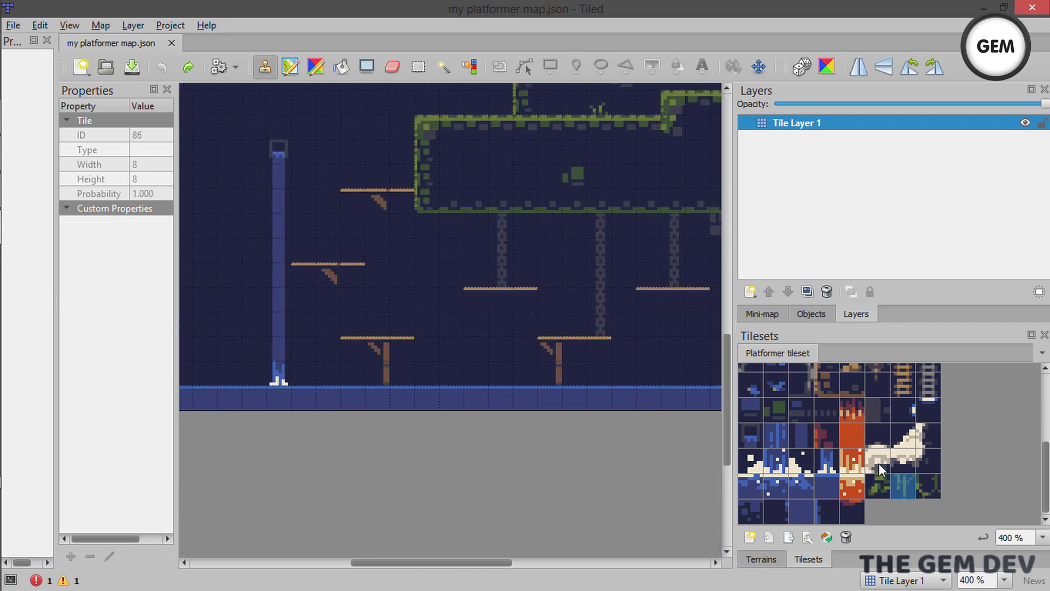
scroll(773, 510, "up", 3)
scroll(258, 204, "up", 5)
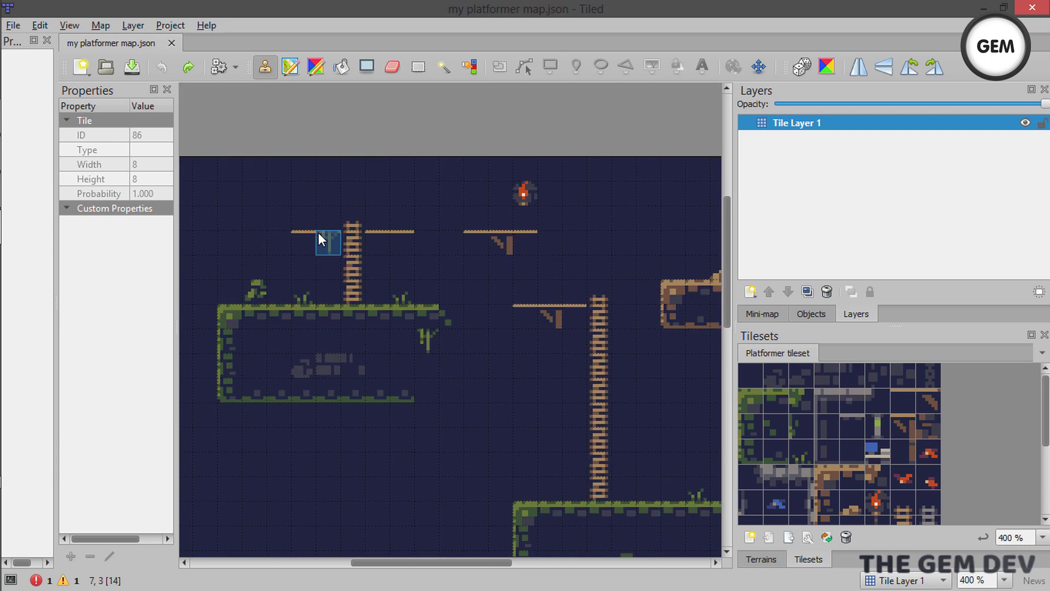
left_click(279, 295)
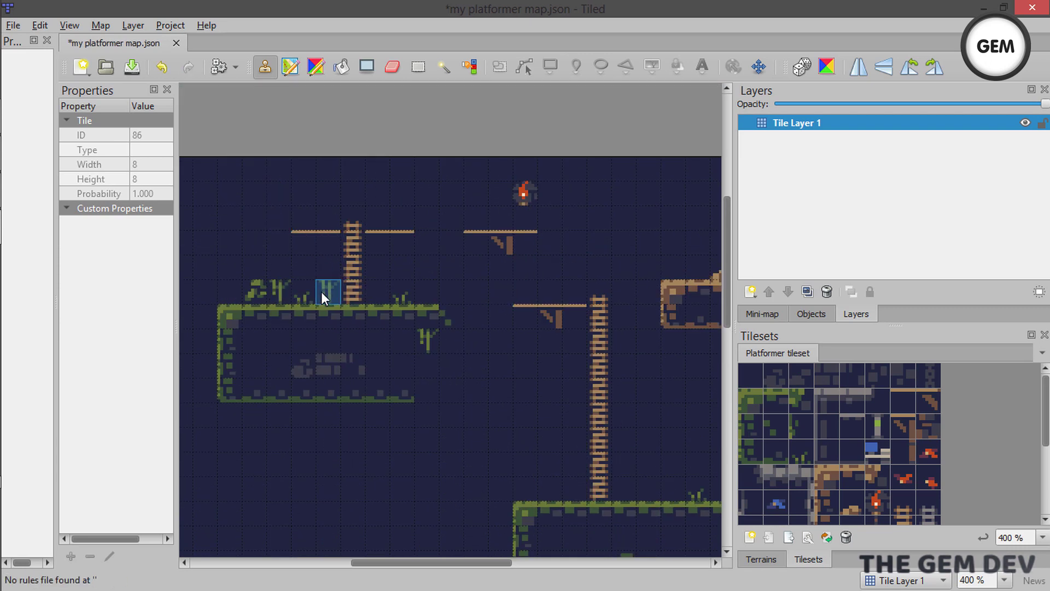
left_click(323, 293)
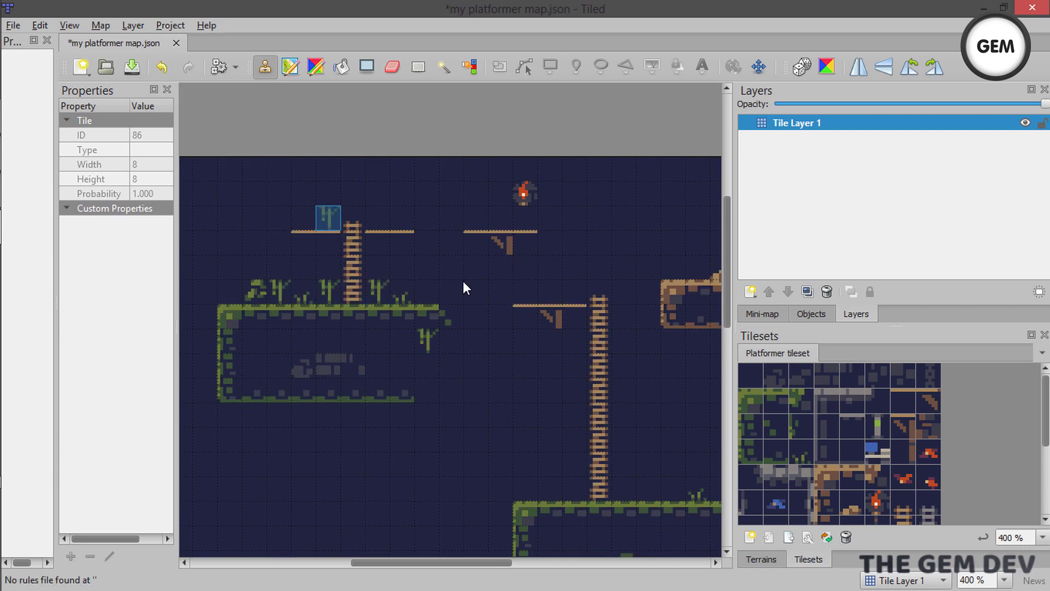
scroll(498, 293, "down", 3, "ctrl")
scroll(538, 336, "up", 3, "ctrl")
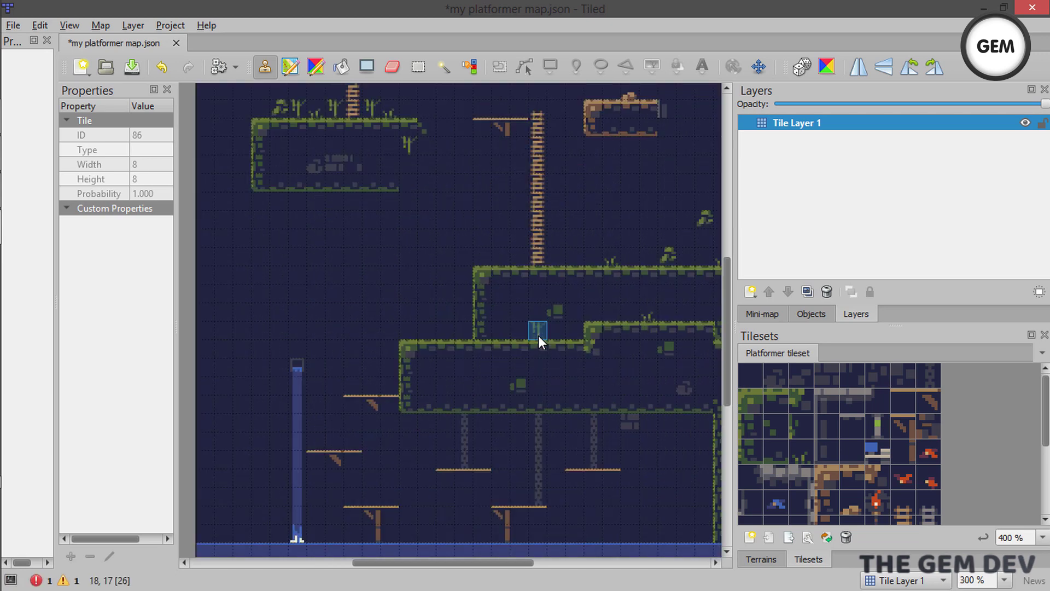
scroll(618, 388, "up", 3)
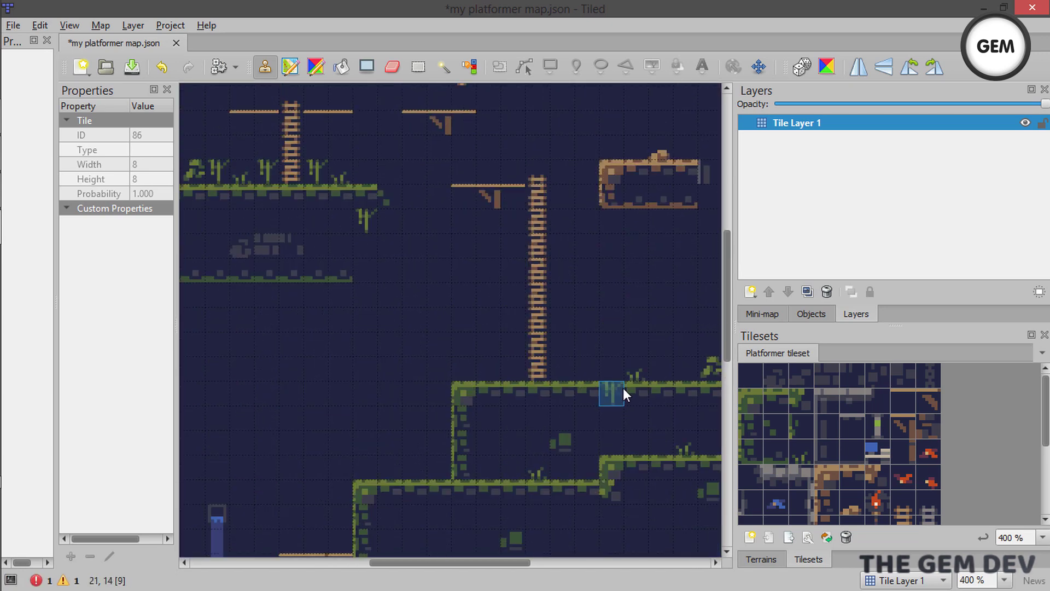
scroll(593, 372, "down", 1, "ctrl")
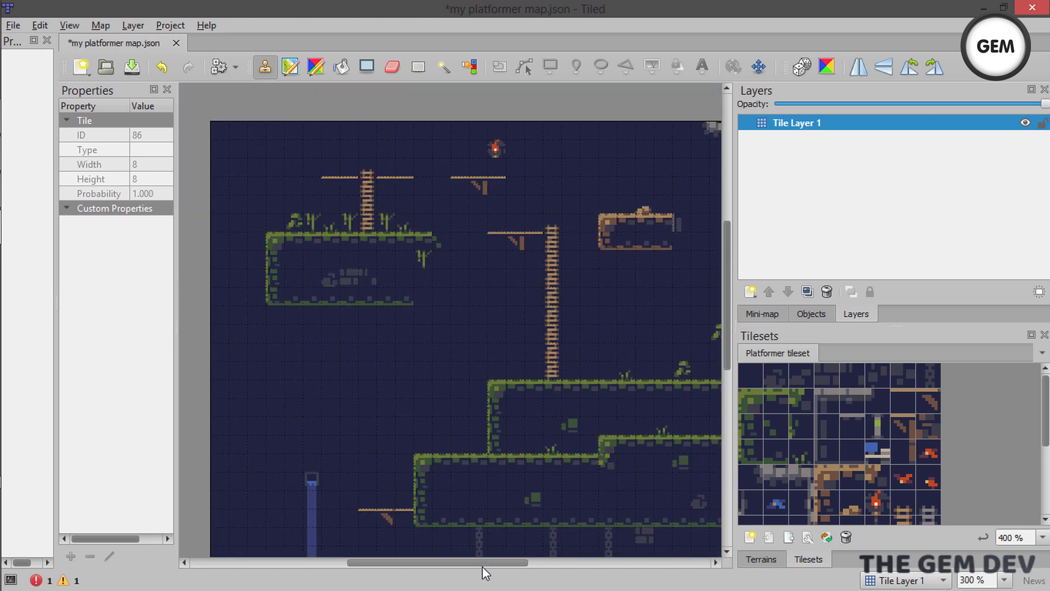
left_click_drag(481, 562, 516, 562)
scroll(799, 419, "down", 3)
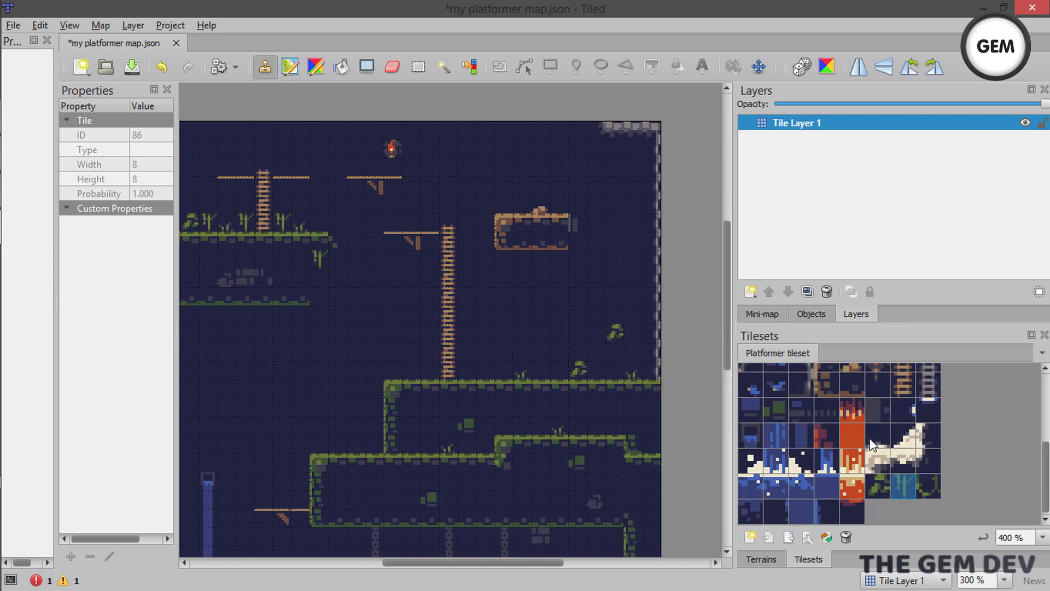
Step: Paint a strip of lava tiles along the lower green ledge, including its left end
left_click(857, 410)
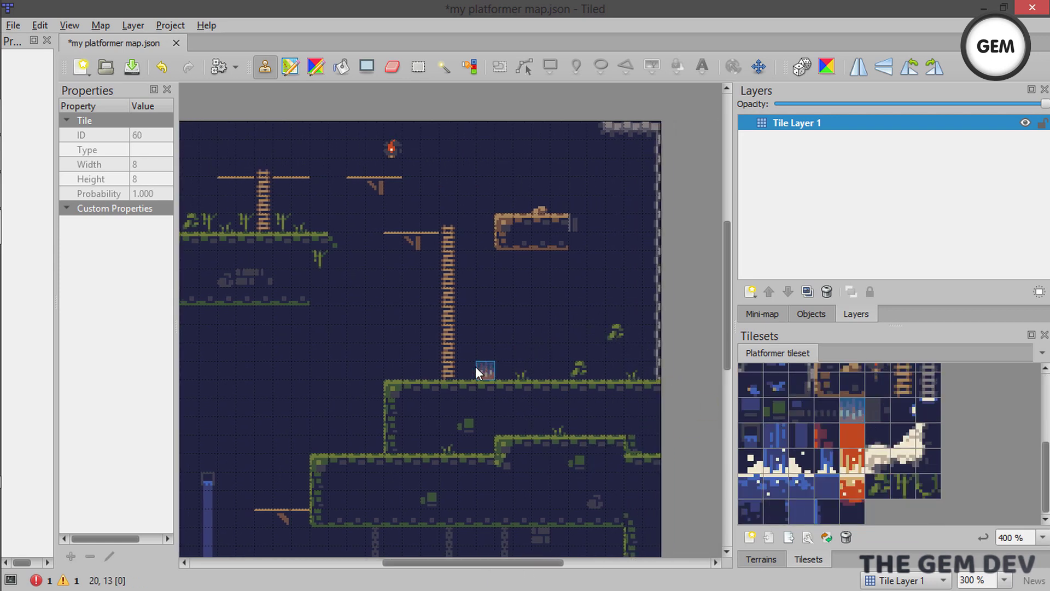
left_click_drag(471, 366, 662, 370)
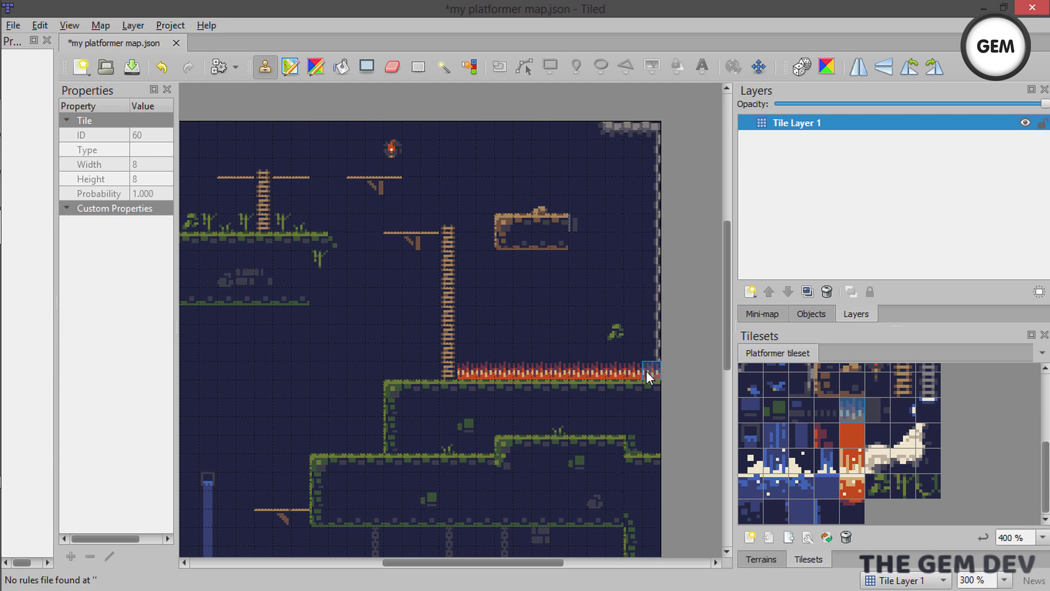
scroll(710, 442, "down", 8)
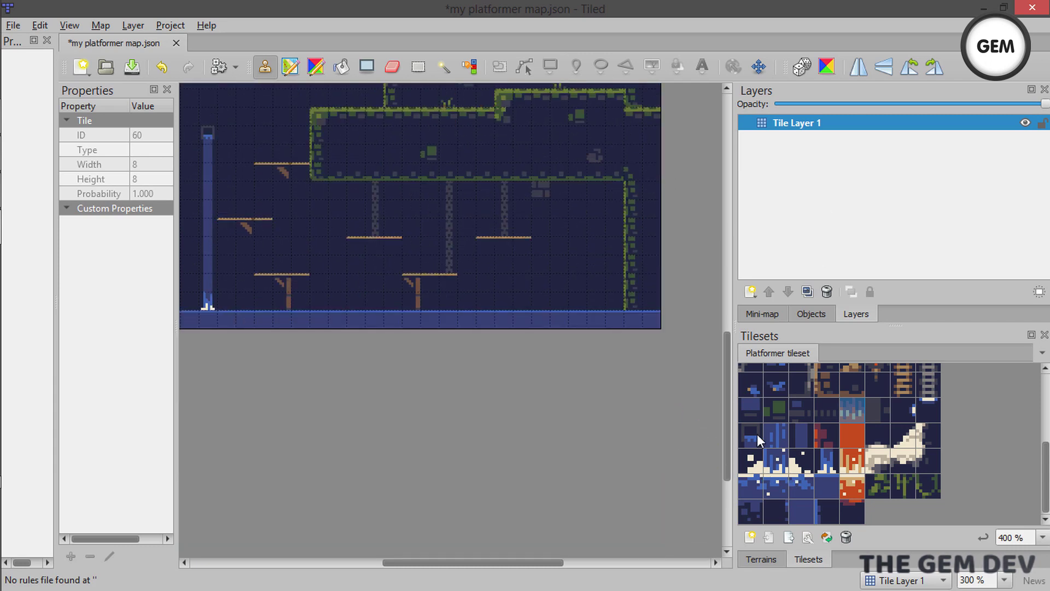
scroll(711, 437, "up", 4)
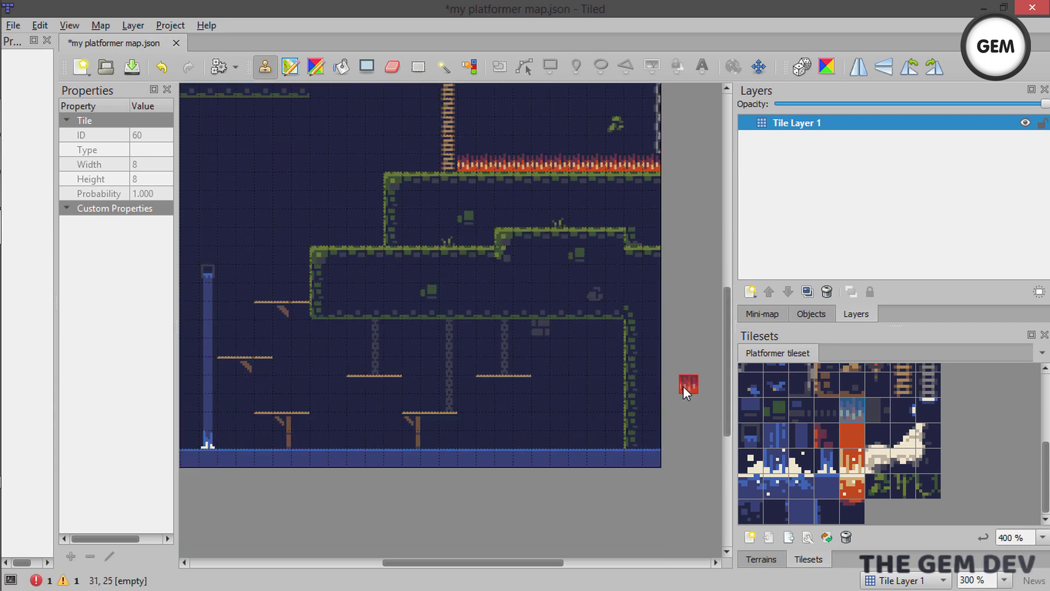
scroll(683, 386, "down", 2, "ctrl")
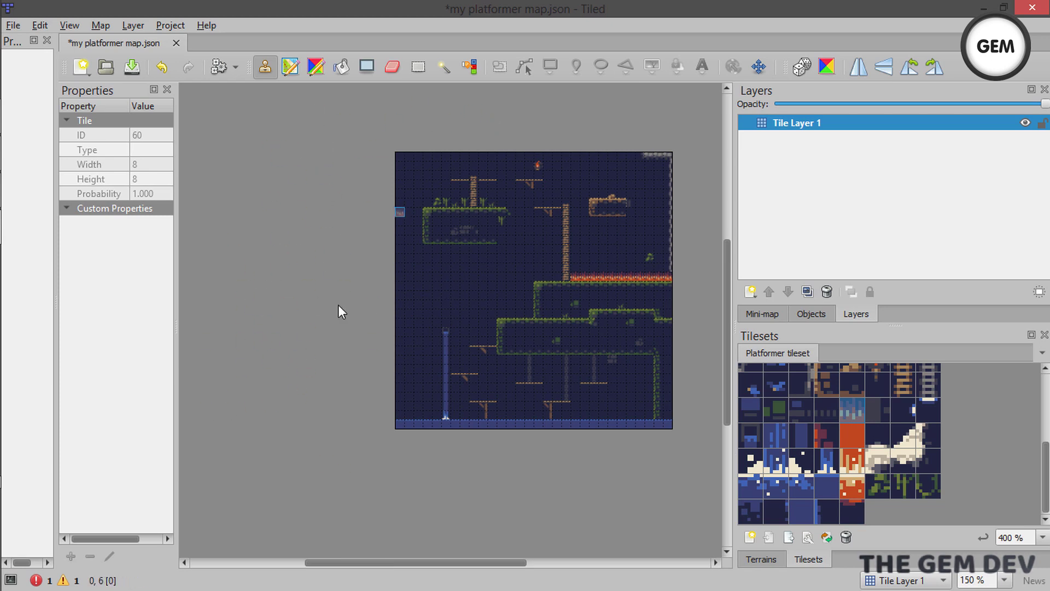
scroll(471, 333, "up", 2)
scroll(472, 334, "down", 4)
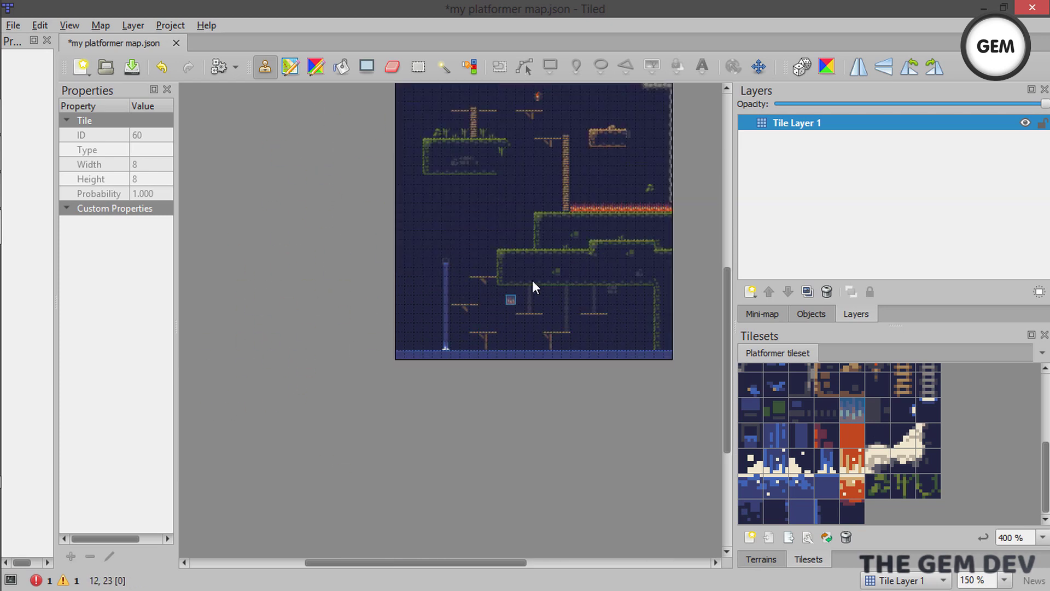
scroll(532, 280, "up", 2)
scroll(529, 280, "up", 2, "ctrl")
scroll(270, 288, "down", 2, "ctrl")
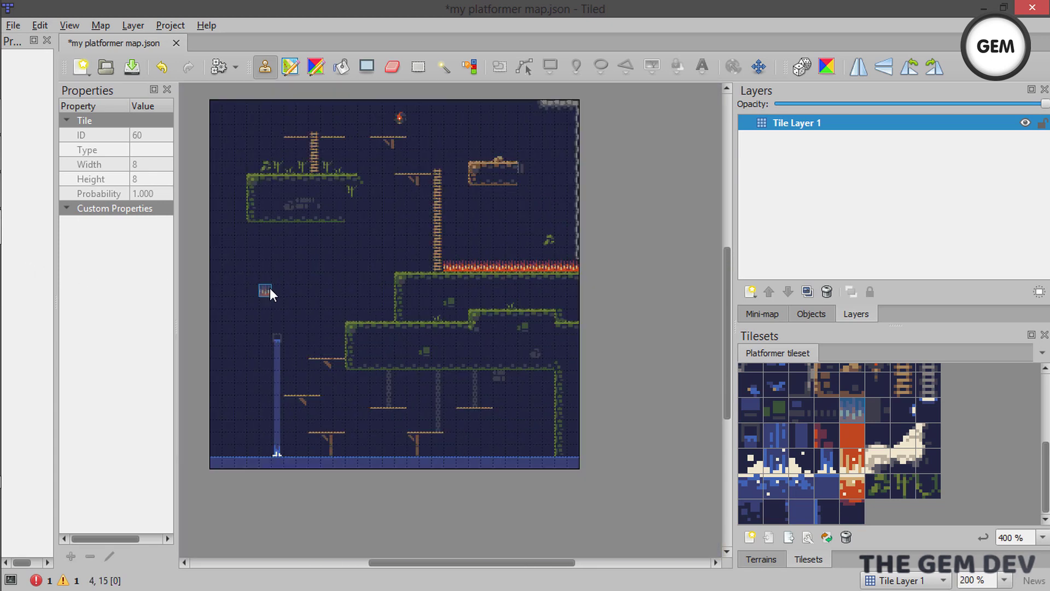
scroll(383, 298, "up", 3, "ctrl")
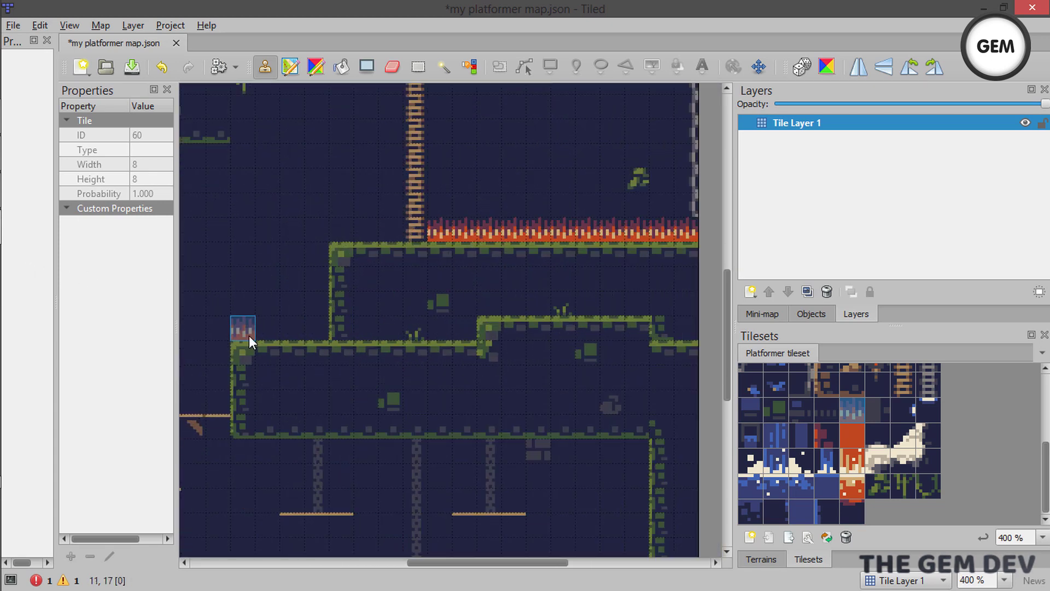
left_click_drag(248, 336, 306, 326)
scroll(313, 327, "down", 1, "ctrl")
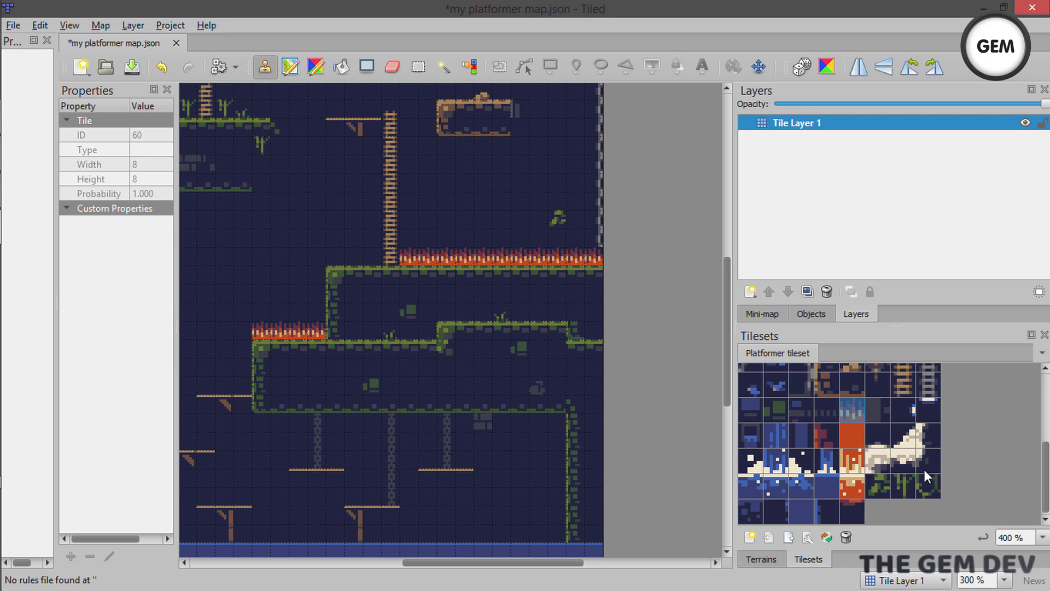
scroll(924, 470, "up", 1)
scroll(923, 467, "down", 1)
scroll(923, 466, "up", 1)
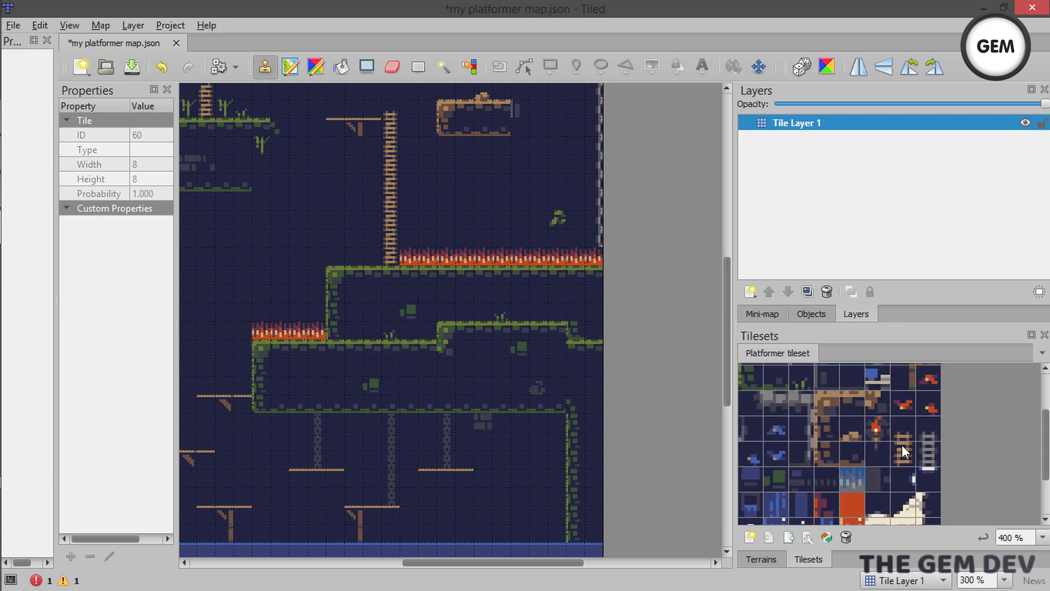
Step: Stamp a ladder tile below the ledge's left end, capped with a ladder-top tile
left_click(901, 447)
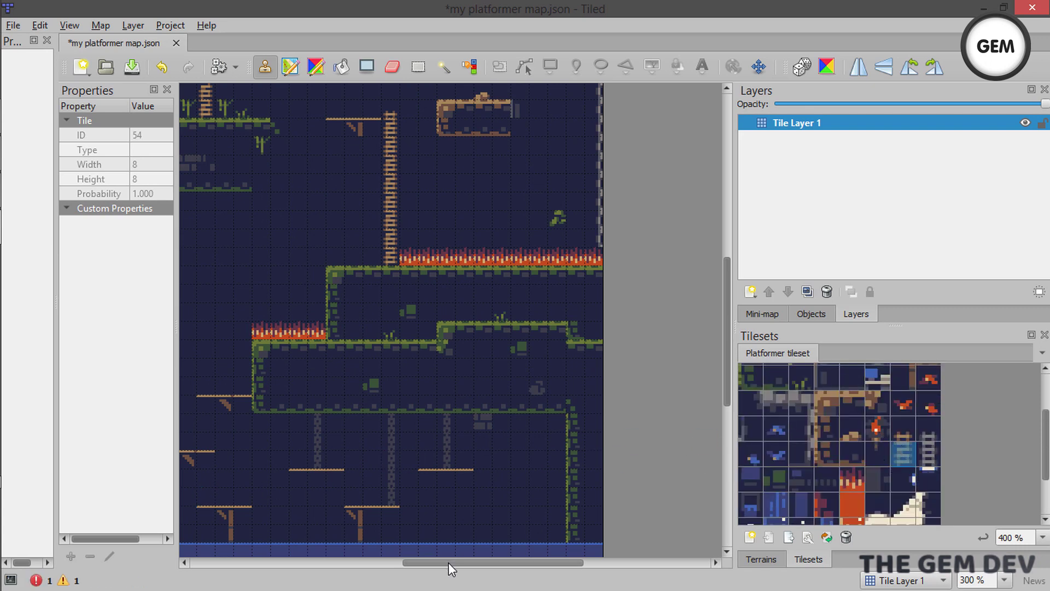
left_click_drag(448, 563, 408, 562)
left_click(366, 383)
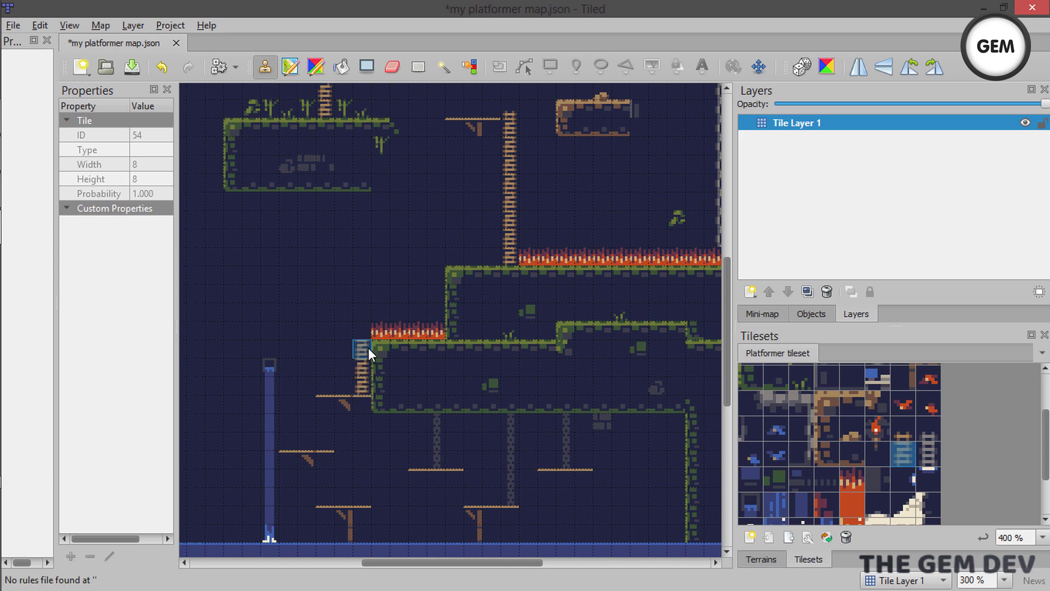
scroll(445, 356, "down", 1, "ctrl")
scroll(445, 355, "up", 3, "ctrl")
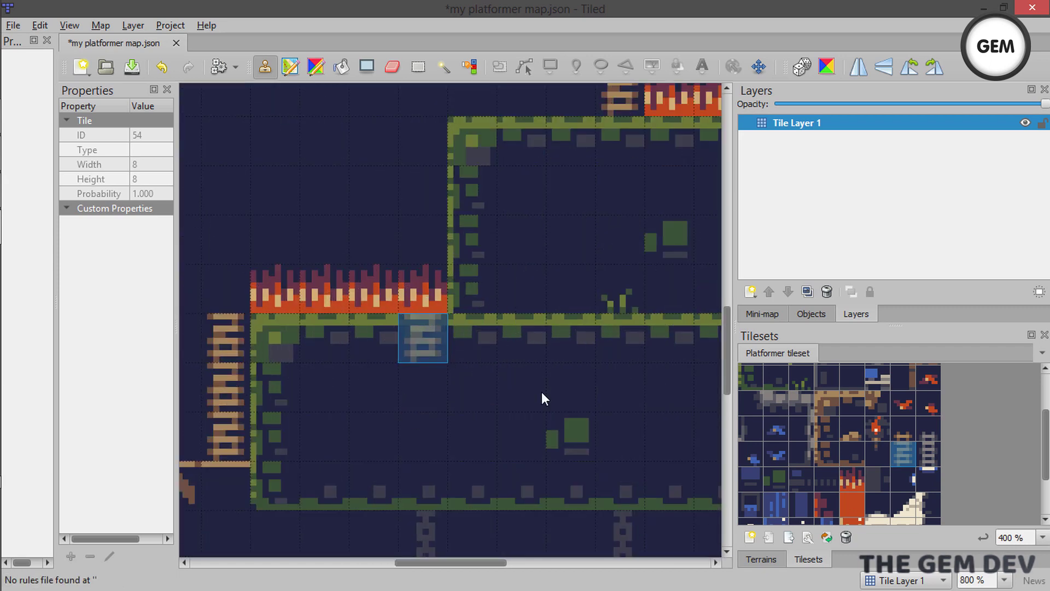
left_click(892, 434)
left_click(238, 323)
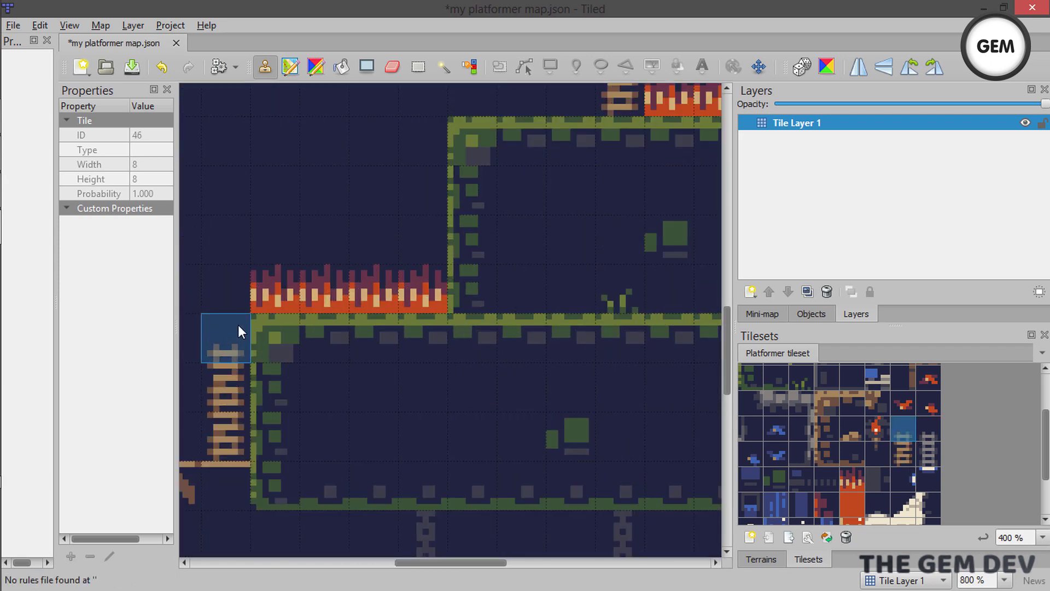
scroll(352, 320, "down", 1, "ctrl")
scroll(352, 320, "down", 3, "ctrl")
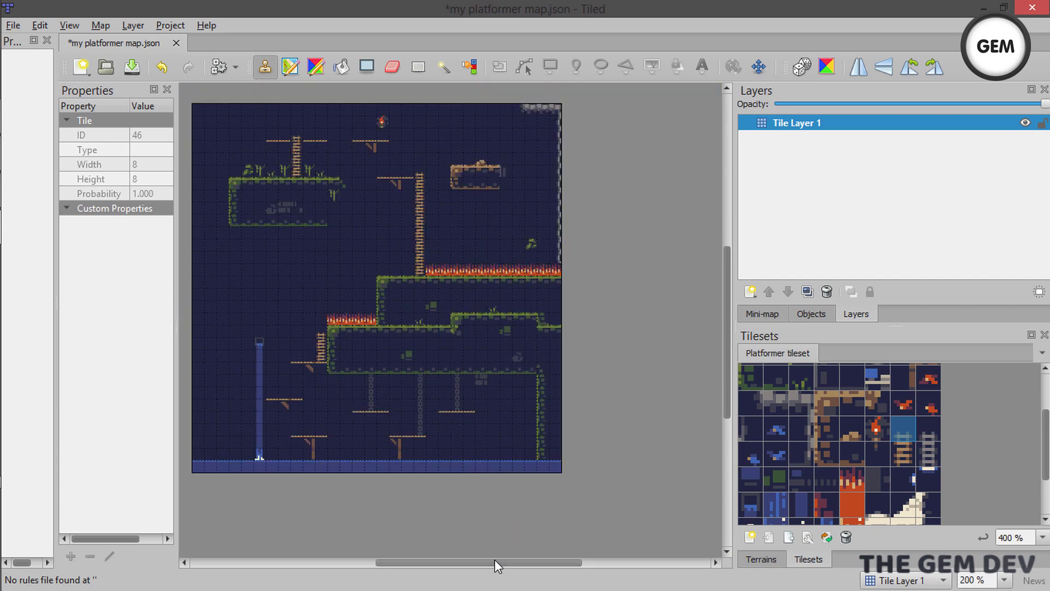
left_click_drag(494, 560, 466, 560)
scroll(462, 556, "right", 1)
scroll(511, 356, "up", 2)
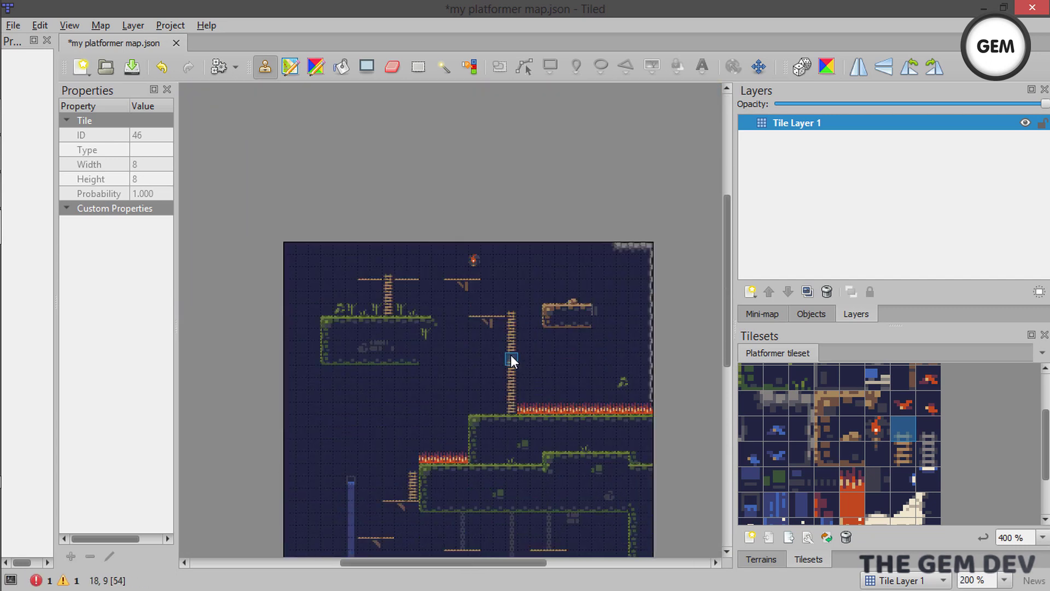
scroll(510, 356, "down", 1)
scroll(510, 355, "up", 2)
scroll(511, 355, "down", 2)
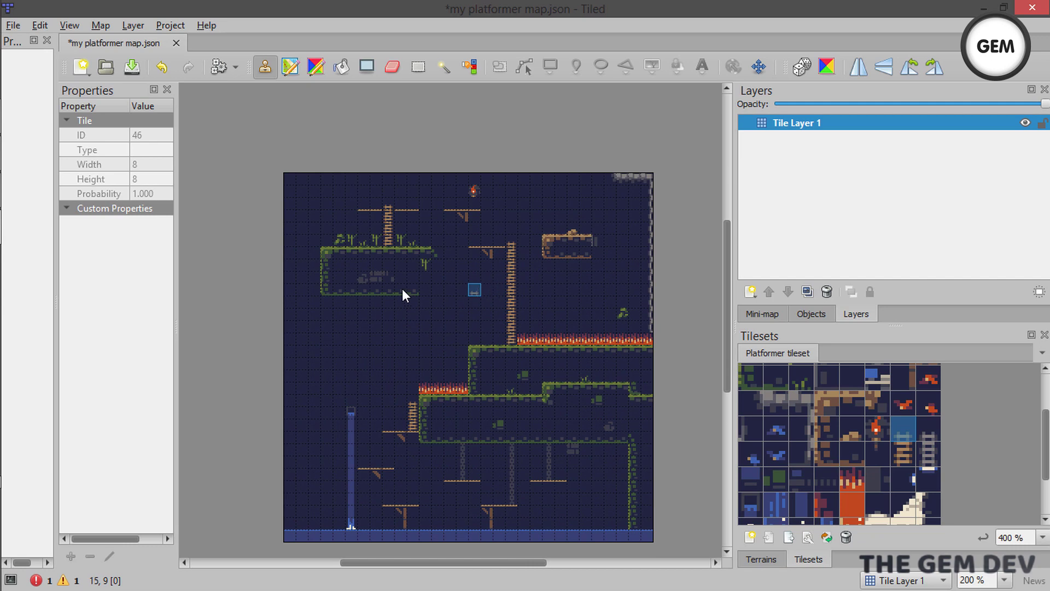
Step: Save the map via Save As under the name my platformer map2.json
left_click(14, 25)
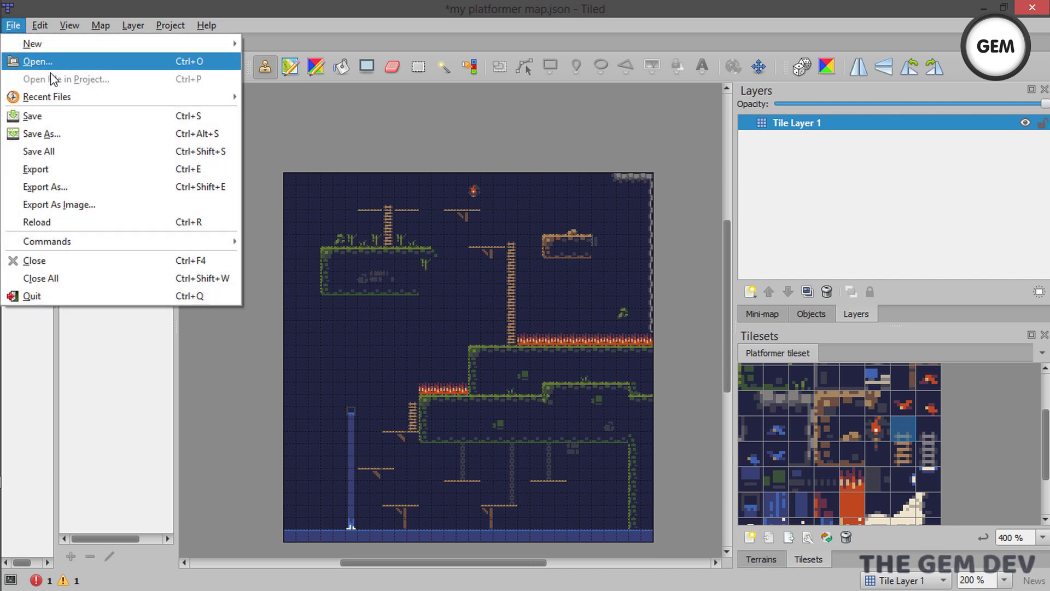
left_click(71, 129)
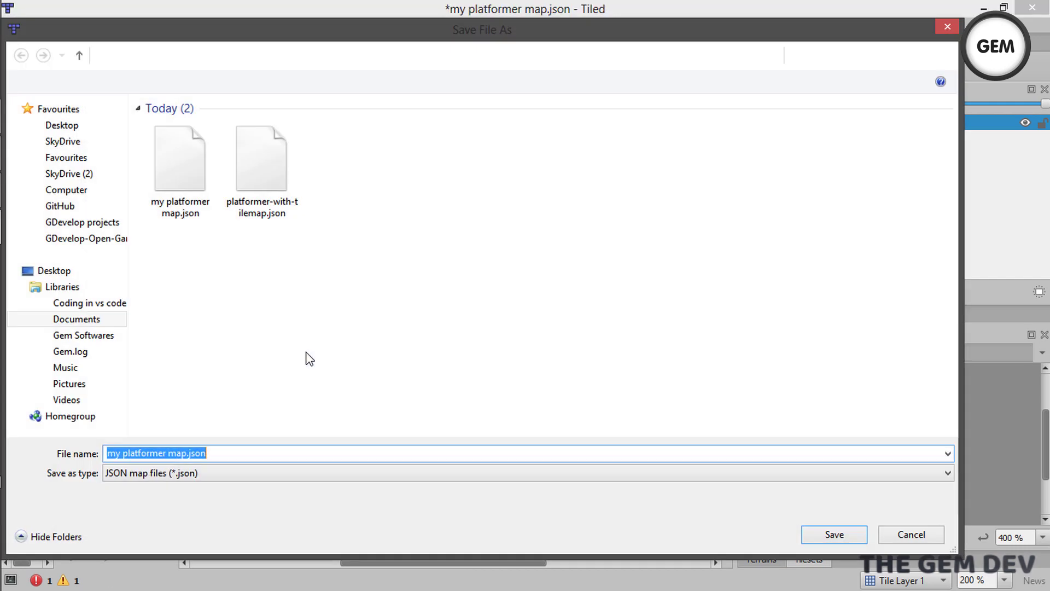
left_click(191, 453)
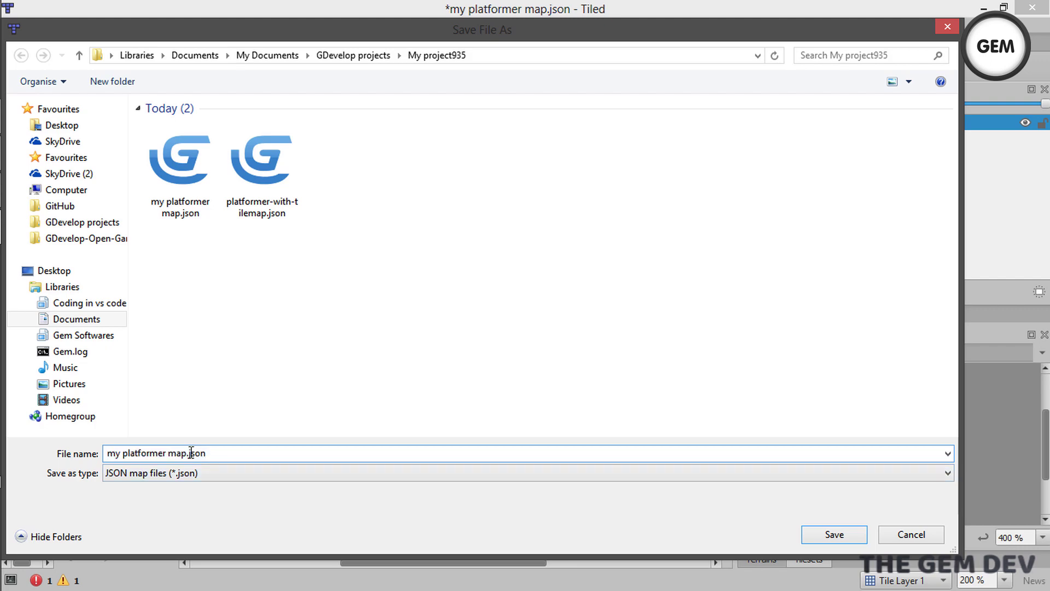
type("2")
left_click(824, 531)
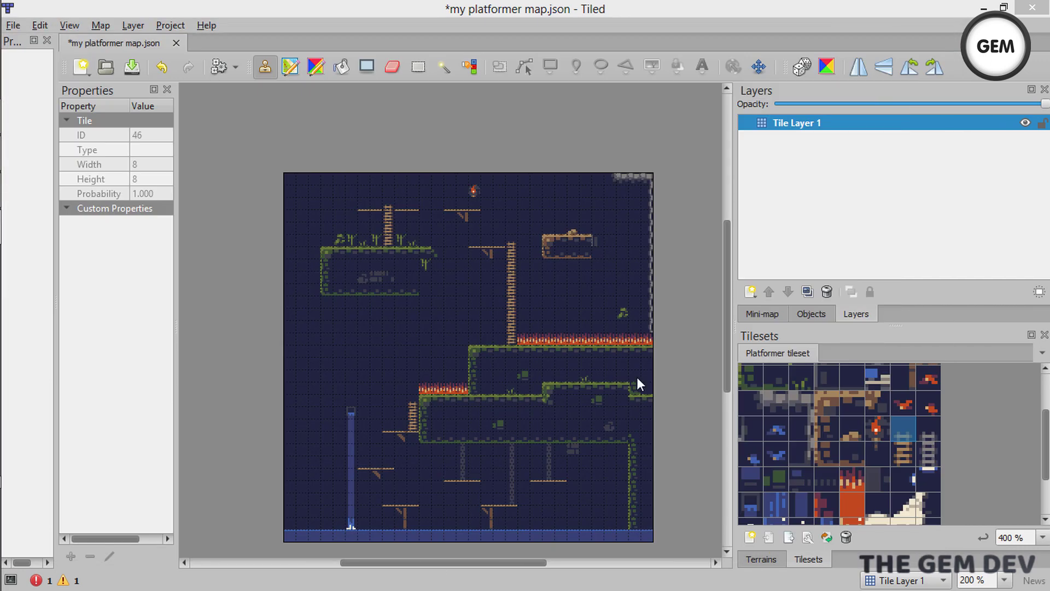
Step: Switch PlatformerMap's tilemap JSON file to my platformer map2.json and apply it
left_click(982, 7)
left_click(340, 432)
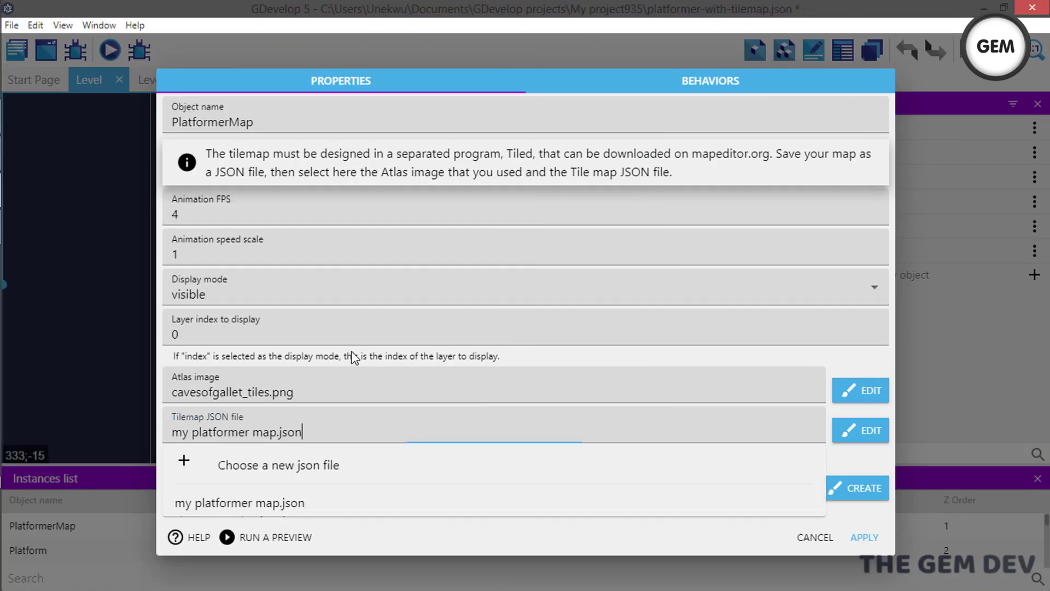
left_click(469, 473)
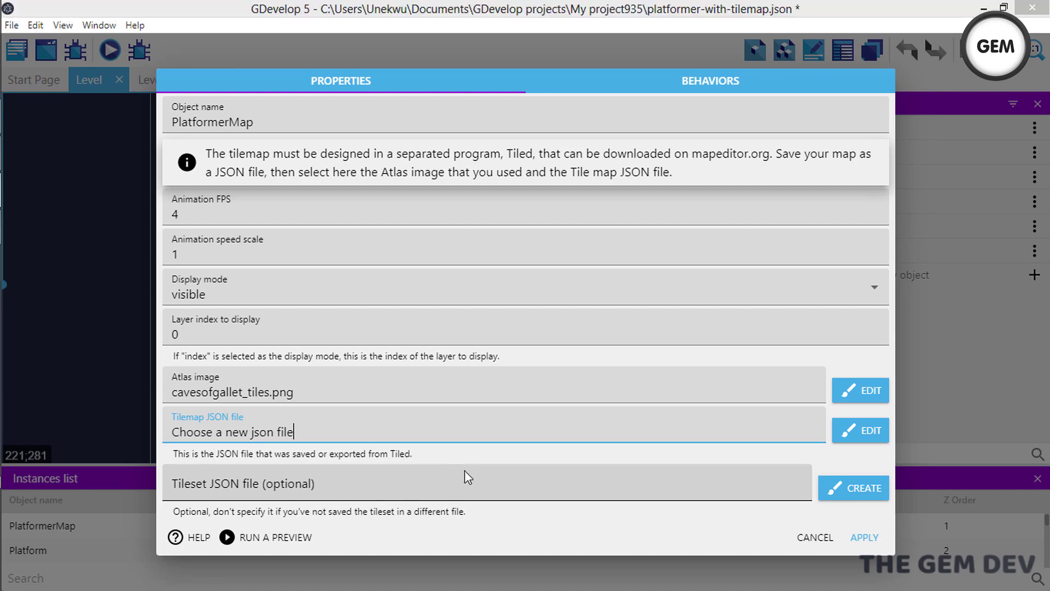
left_click(276, 257)
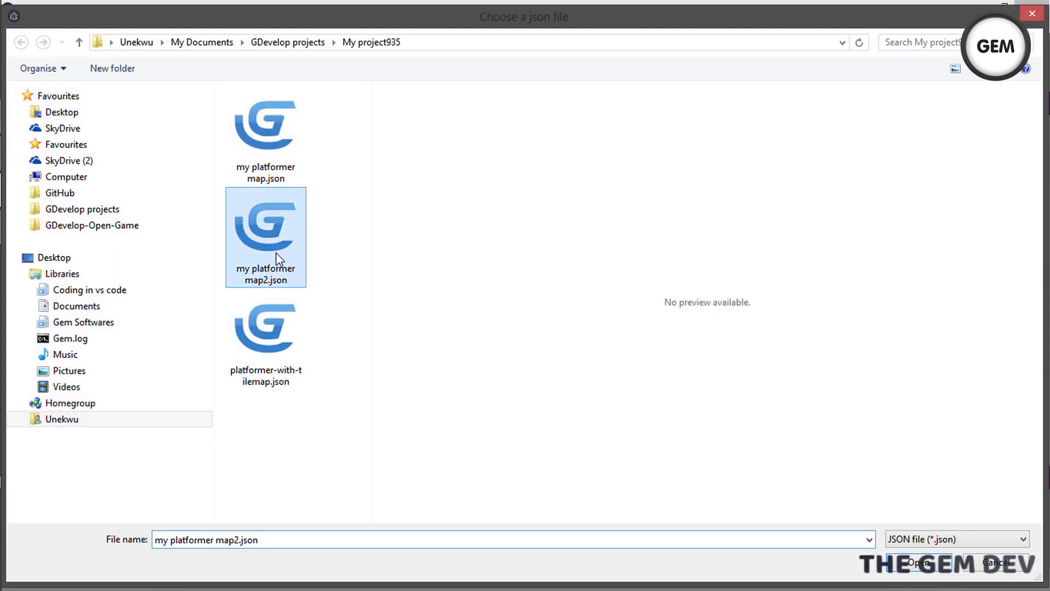
key("Return")
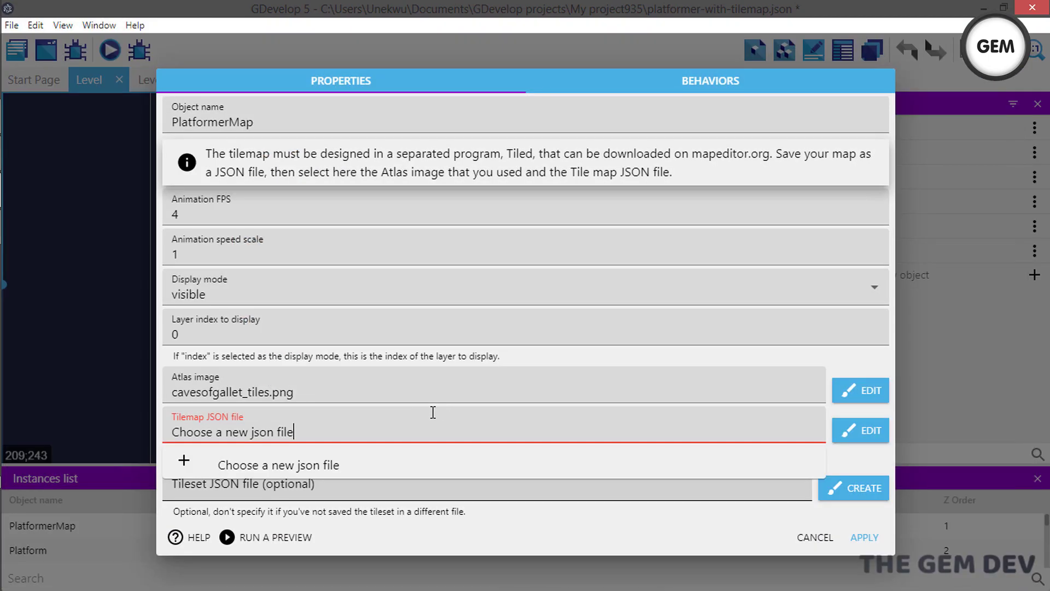
left_click(392, 380)
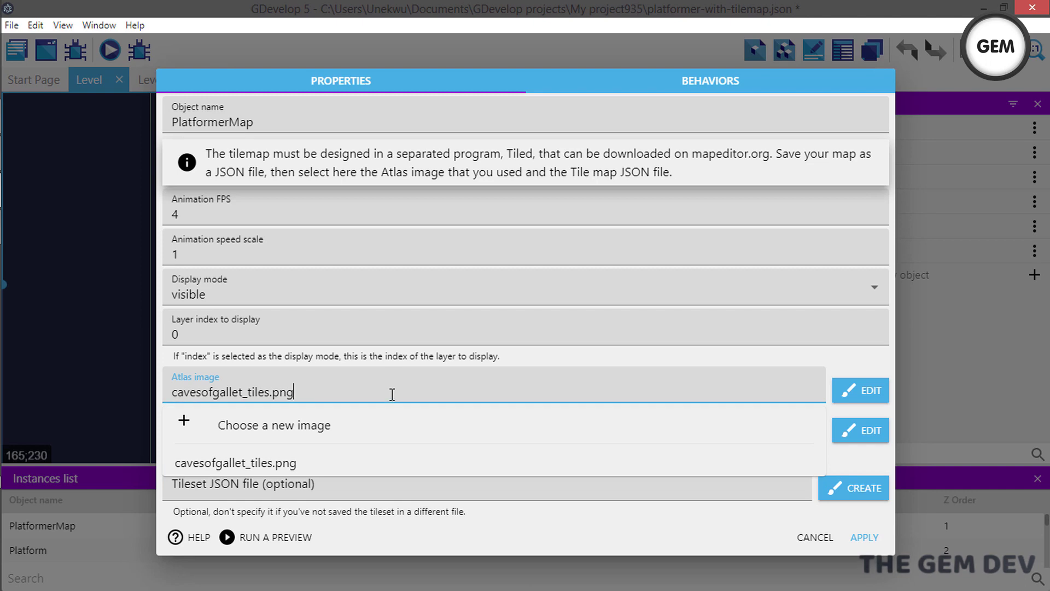
left_click(755, 495)
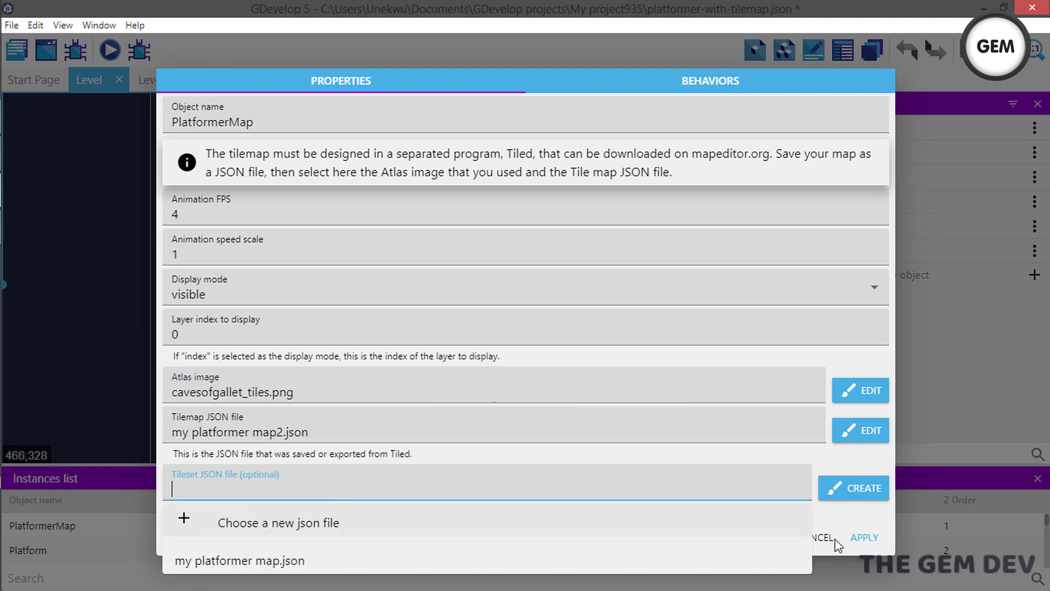
left_click(864, 537)
left_click(864, 536)
scroll(405, 307, "down", 3)
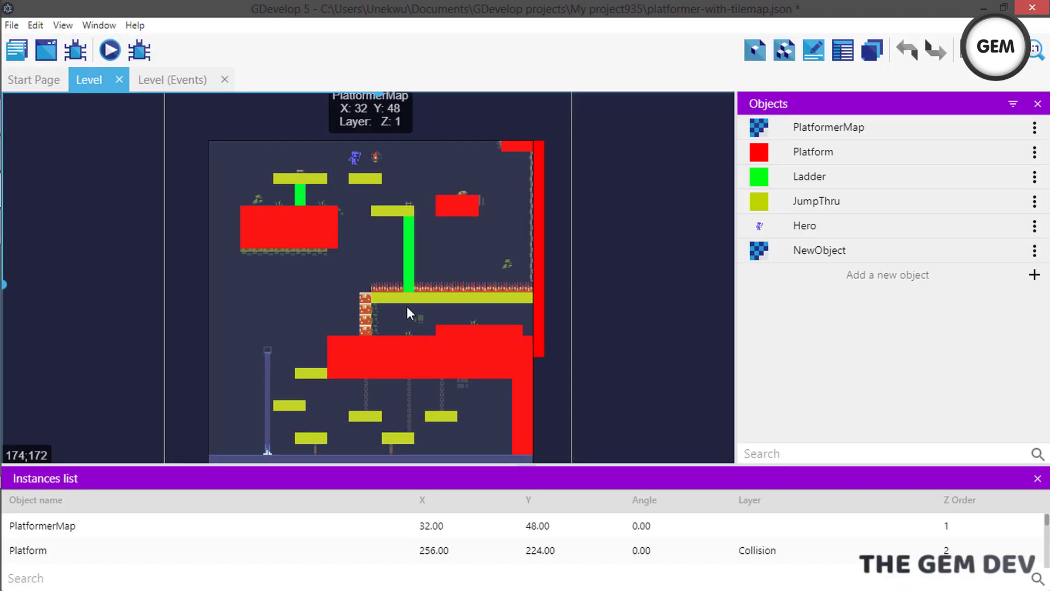
scroll(405, 307, "up", 5)
scroll(405, 306, "up", 3)
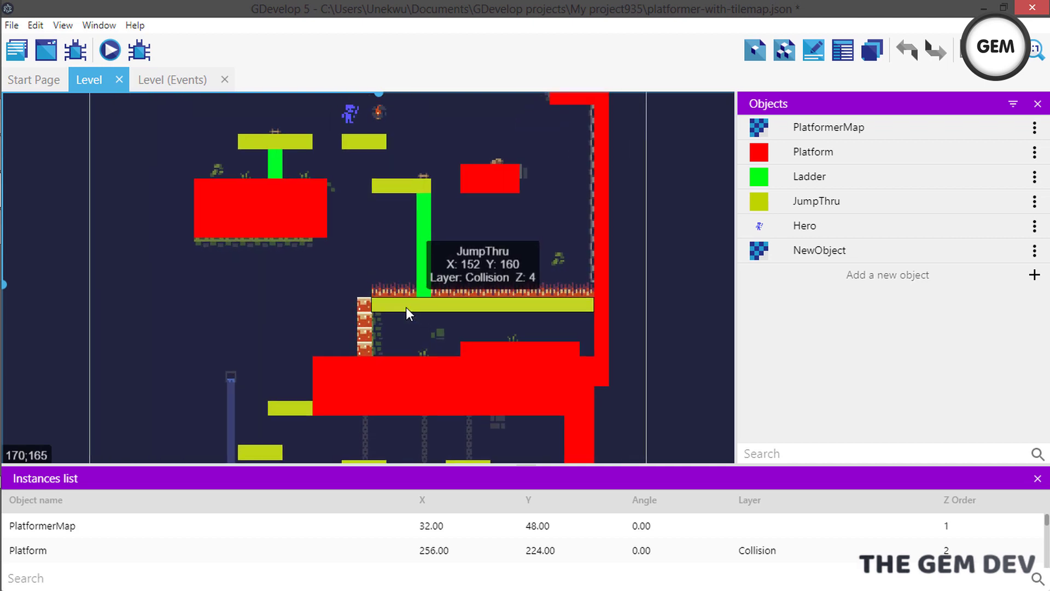
scroll(474, 286, "down", 5)
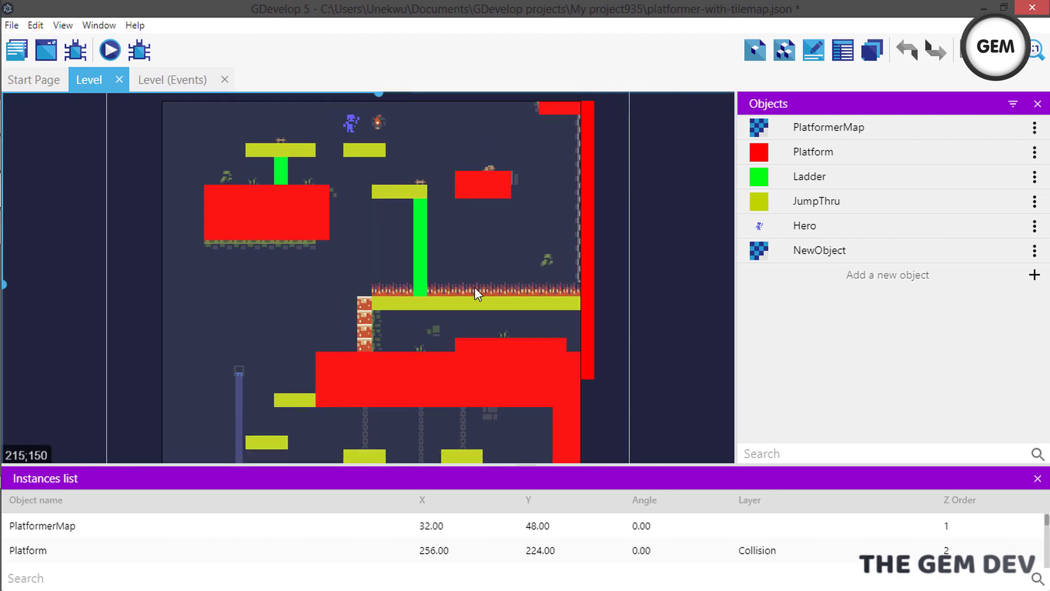
scroll(469, 293, "down", 4)
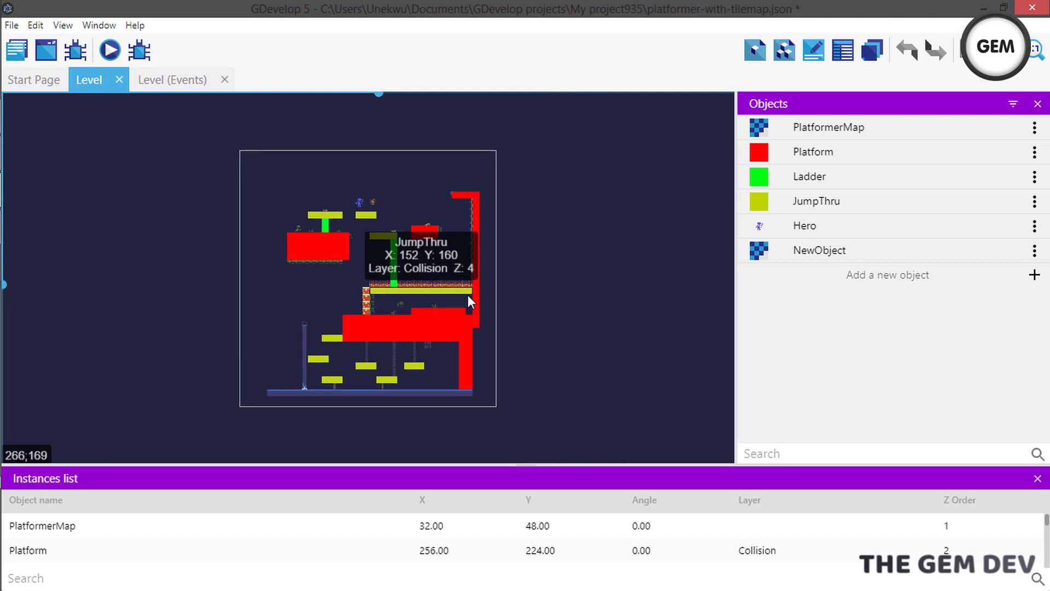
scroll(468, 294, "up", 2)
scroll(448, 309, "up", 2)
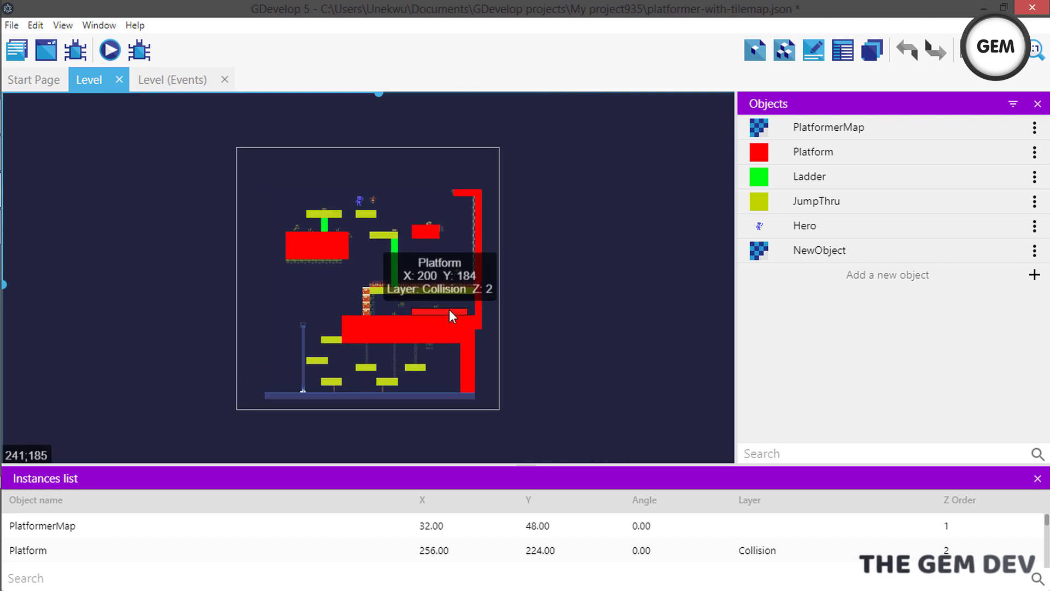
scroll(451, 309, "down", 3)
scroll(451, 307, "up", 1)
scroll(451, 307, "up", 1)
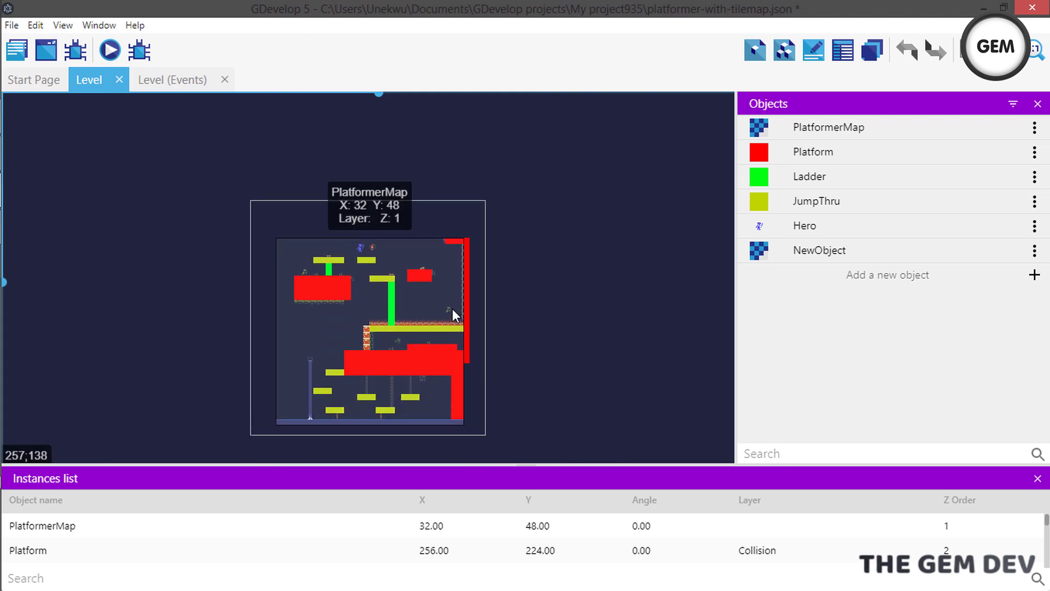
scroll(452, 309, "down", 1)
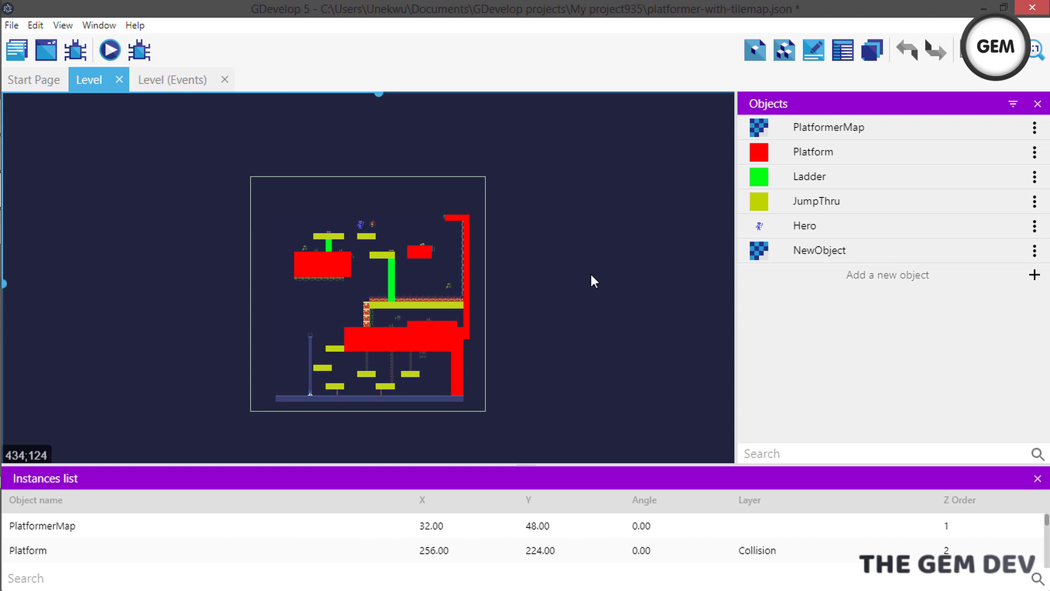
Step: Create a project from the Tilemap-tagged example 'Tilemaps made with tiled editor'
left_click(12, 25)
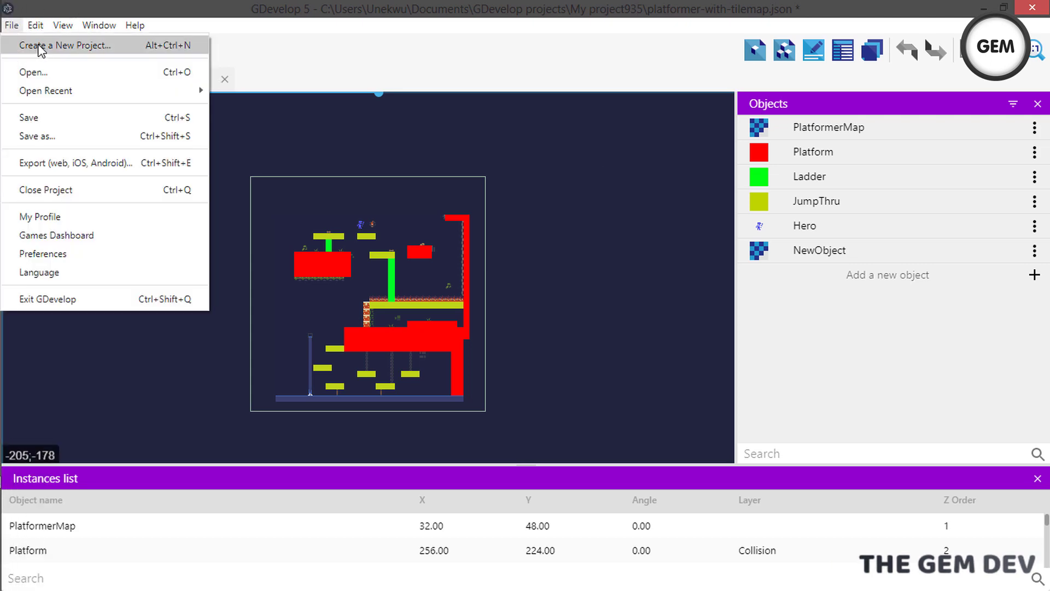
key("Escape")
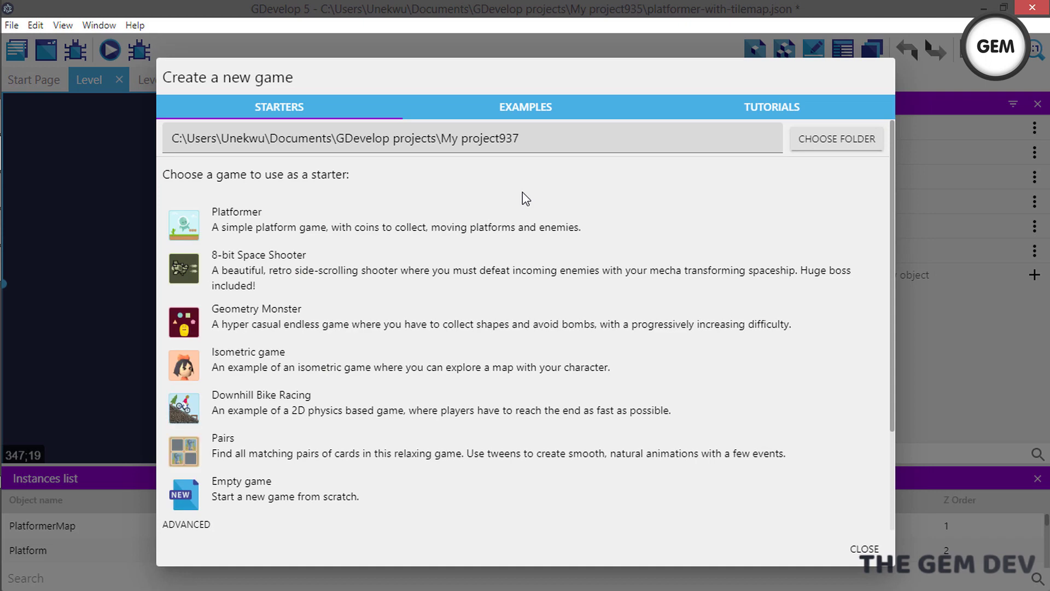
left_click(547, 108)
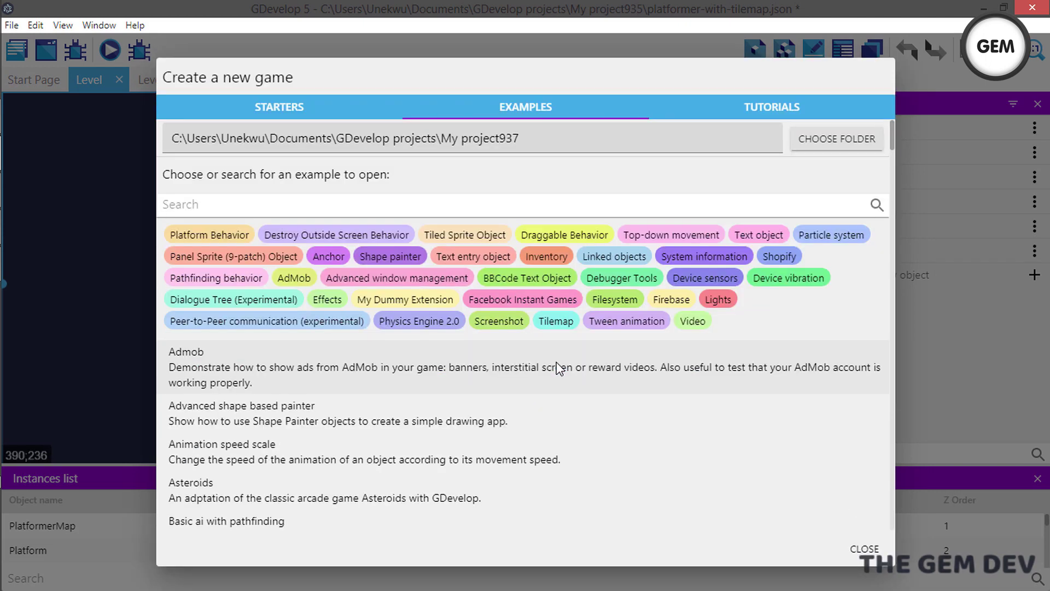
left_click(555, 321)
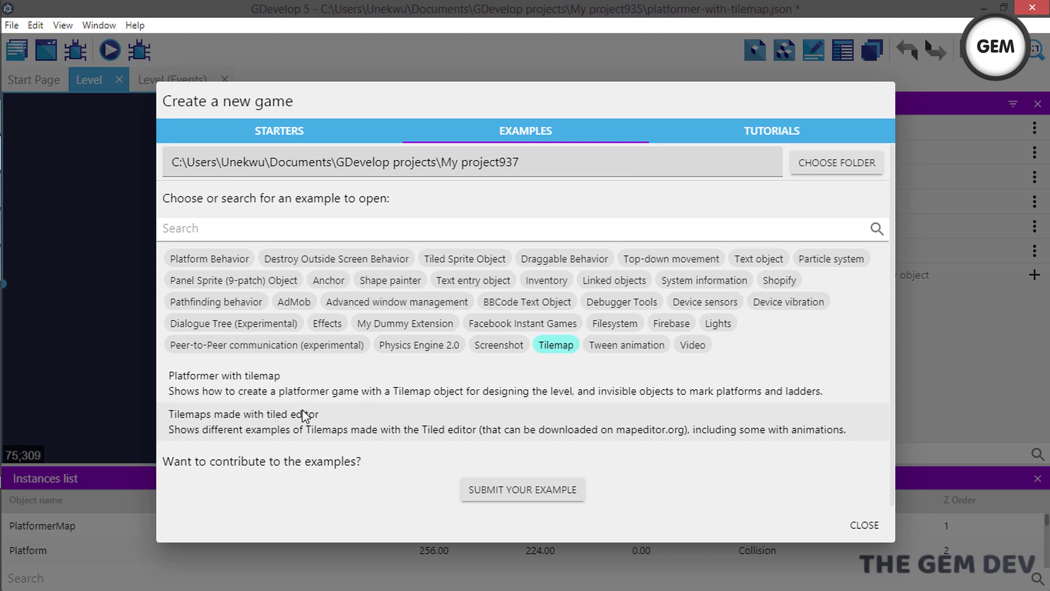
left_click(307, 417)
scroll(491, 288, "down", 5)
Step: Start a preview of My project937 and pan across the atlas images to the island map
scroll(491, 287, "up", 6)
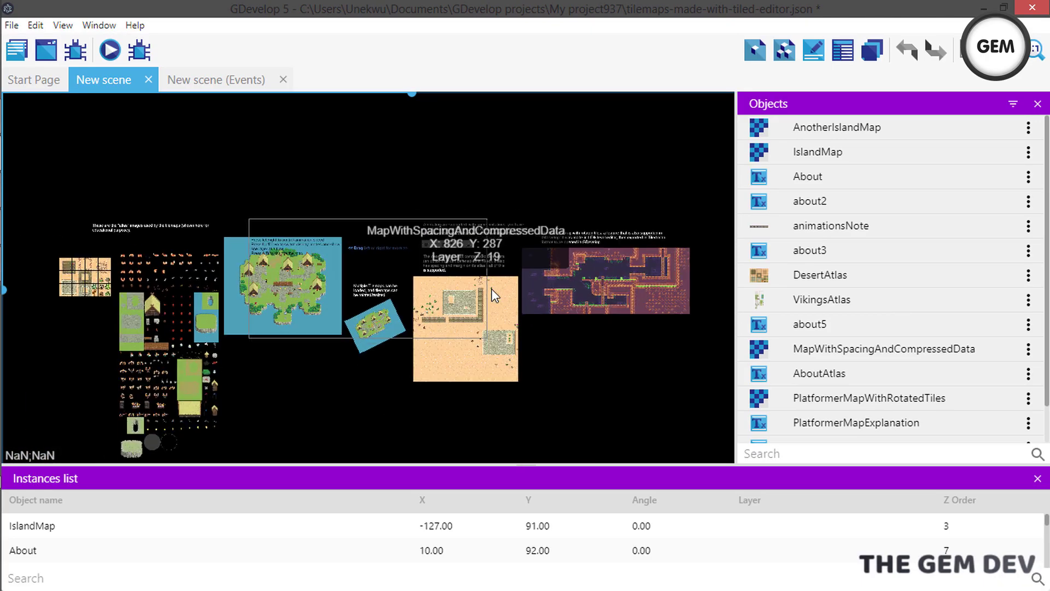
left_click_drag(410, 95, 222, 66)
left_click(109, 50)
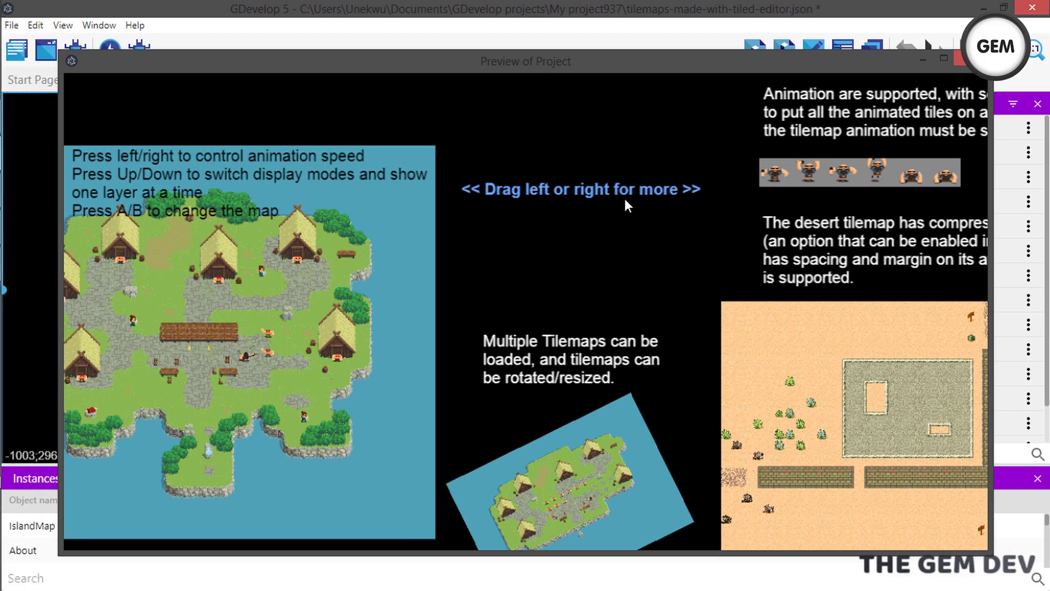
left_click_drag(232, 312, 229, 223)
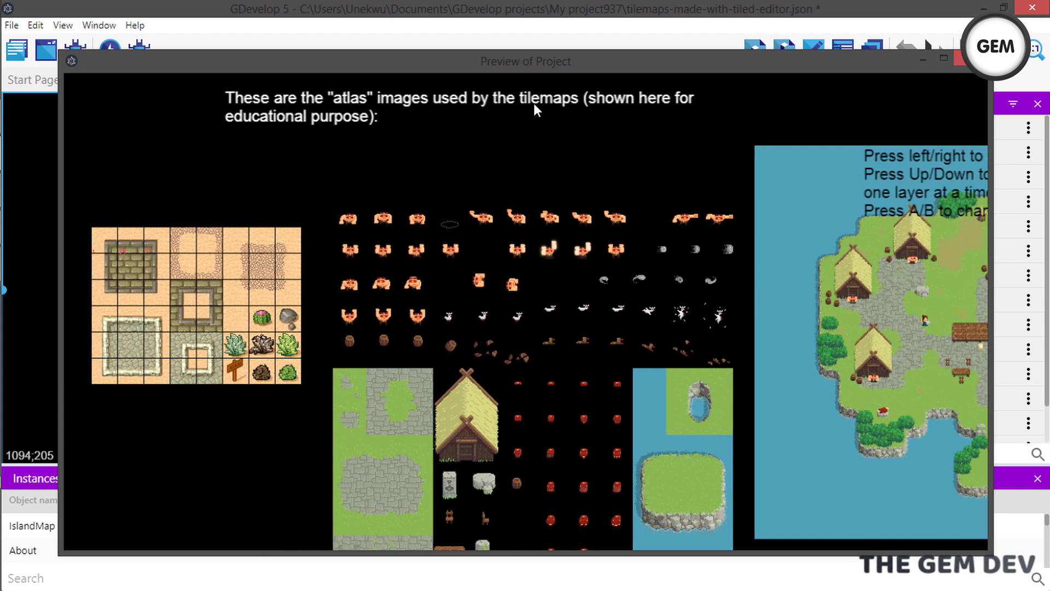
left_click_drag(645, 334, 529, 269)
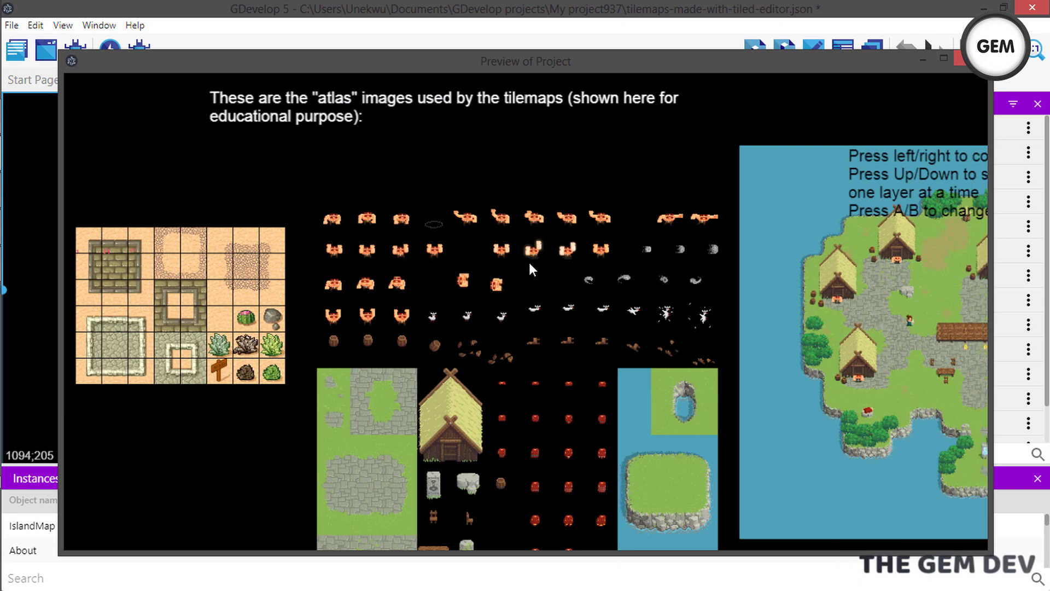
left_click_drag(695, 368, 349, 273)
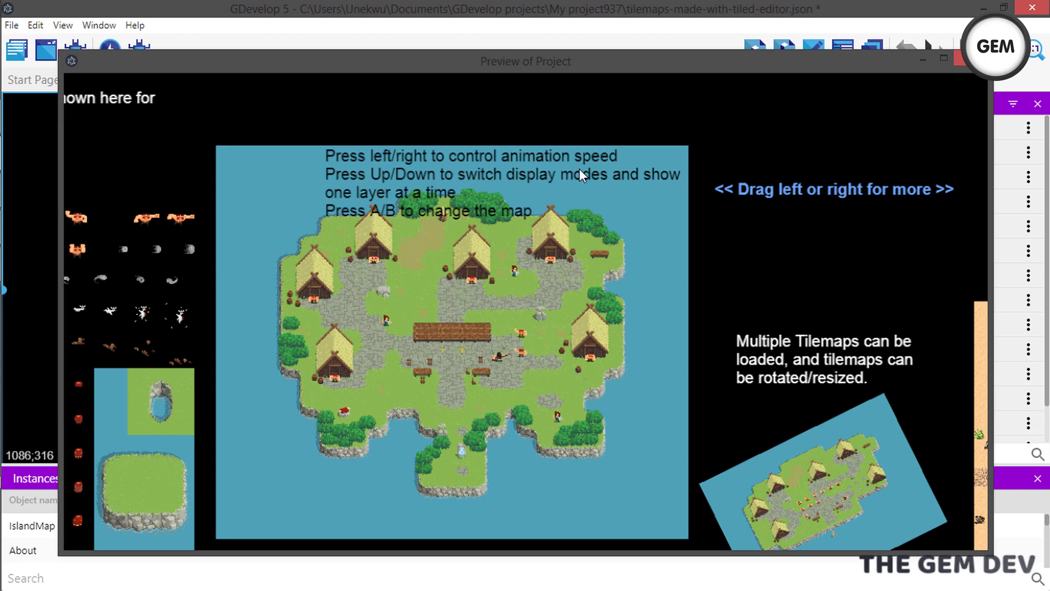
Step: Step the island map through single-layer display modes with Down, then switch maps with B
key("Down")
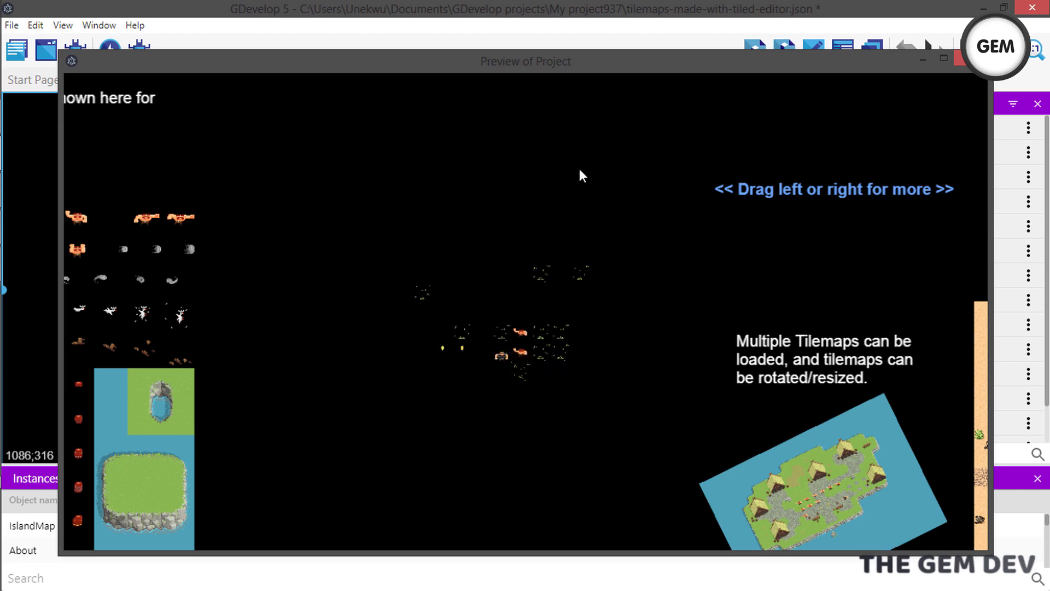
key("Down")
key("Down")
key("Down")
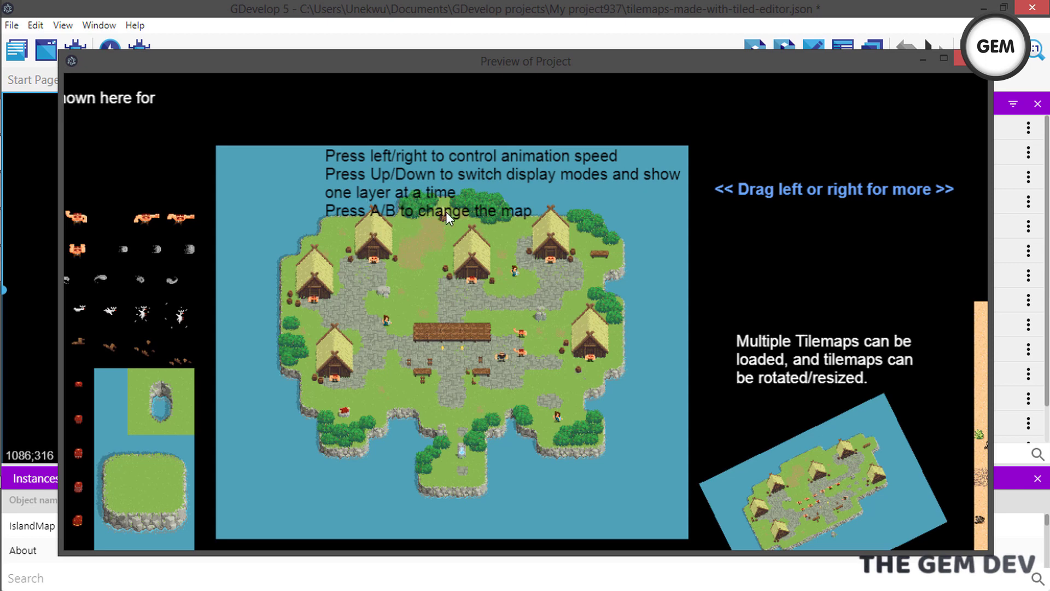
key("b")
Step: Restore all island map layers and pan the preview across the desert and rotated-tiles tilemaps
key("Up")
left_click_drag(647, 296, 78, 310)
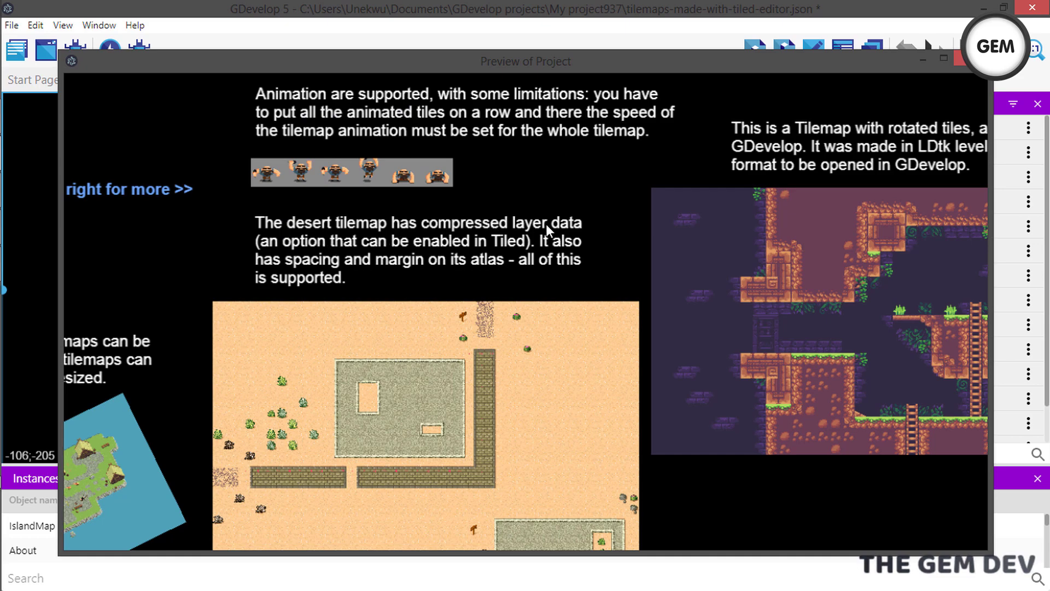
left_click_drag(713, 261, 208, 258)
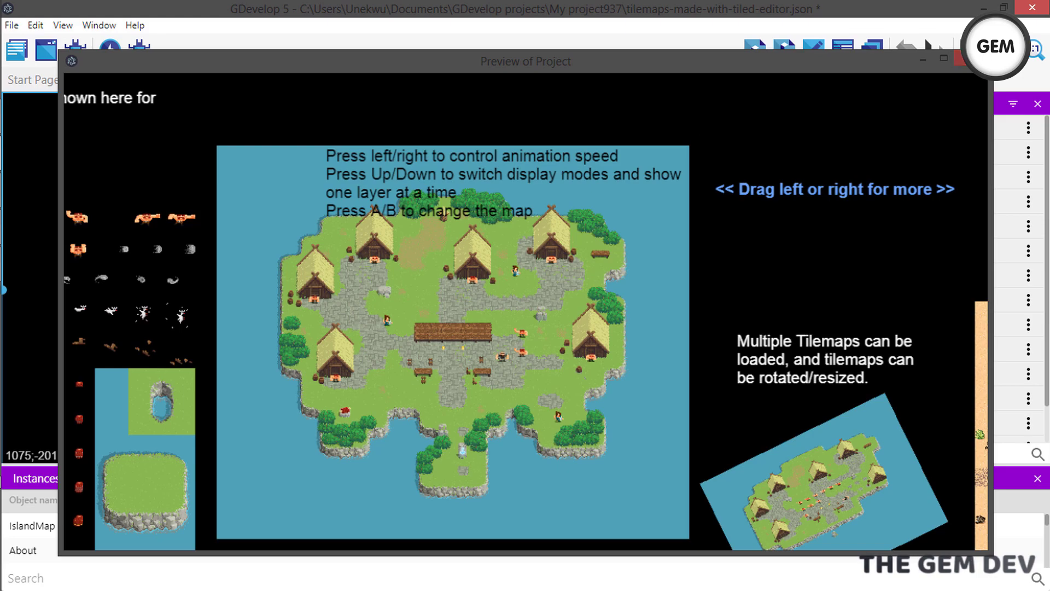
Step: Close the game preview and zoom the scene canvas to show all tilemaps
left_click(960, 58)
scroll(533, 208, "down", 5)
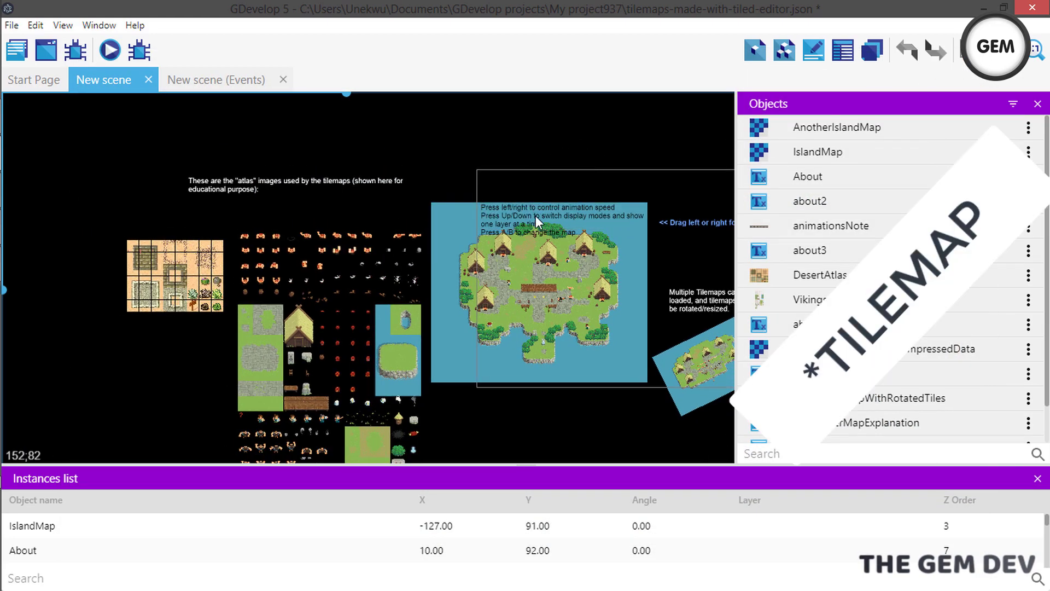
scroll(532, 224, "up", 5)
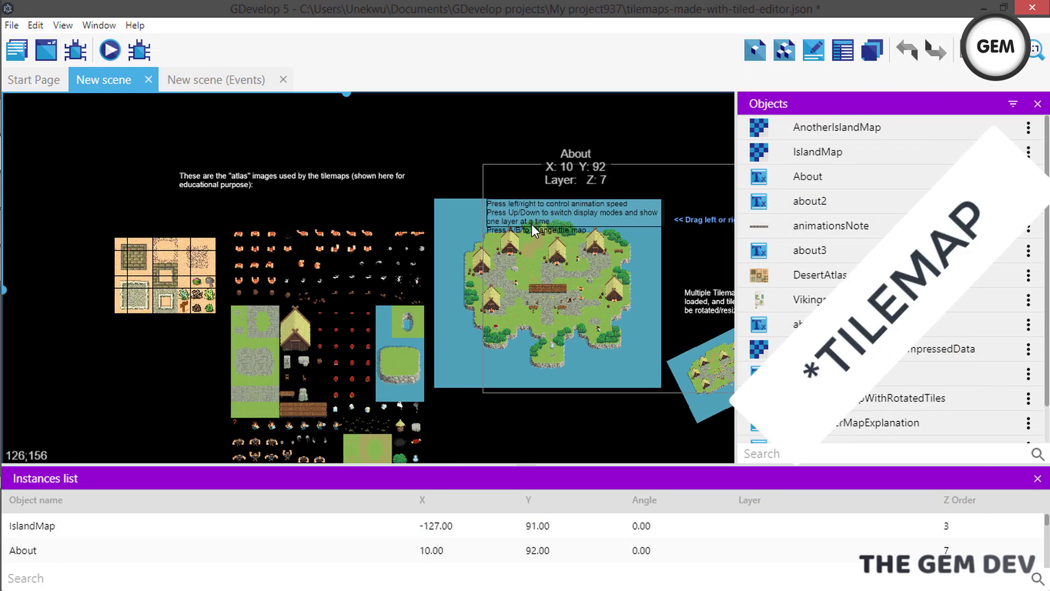
left_click_drag(350, 95, 409, 106)
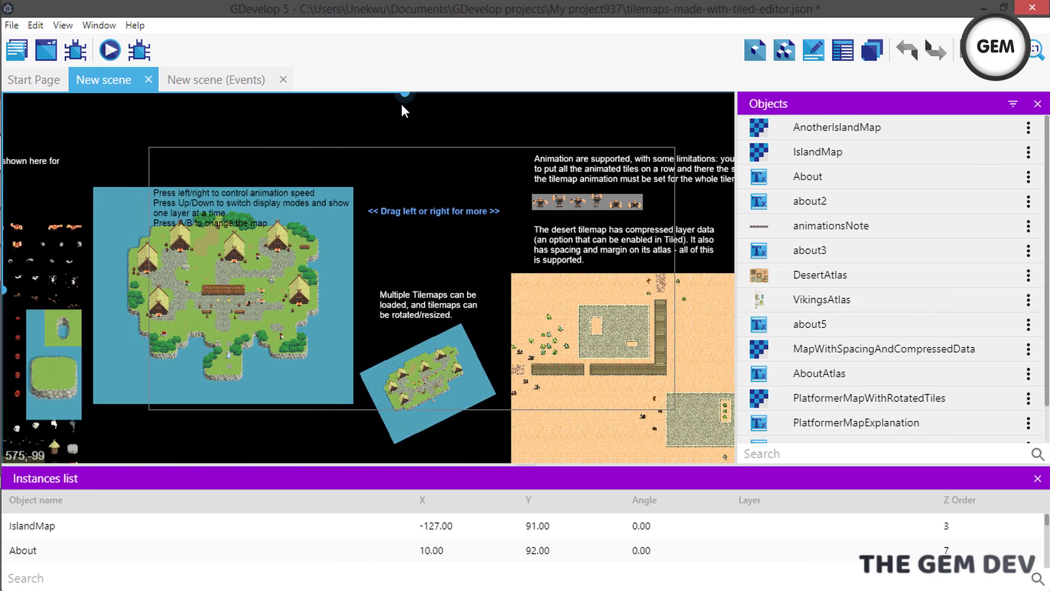
Step: Scroll through the island, desert and rotated tilemap objects, then restore GDevelop's window smaller
scroll(851, 218, "down", 2)
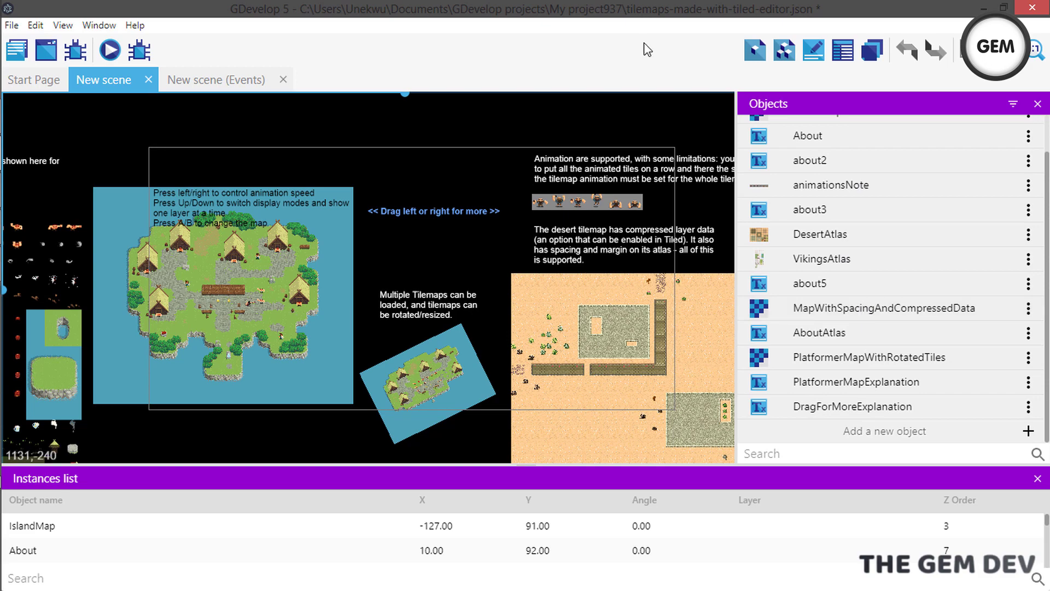
scroll(667, 158, "down", 3, "ctrl")
scroll(601, 251, "up", 1, "ctrl")
scroll(588, 248, "up", 3, "ctrl")
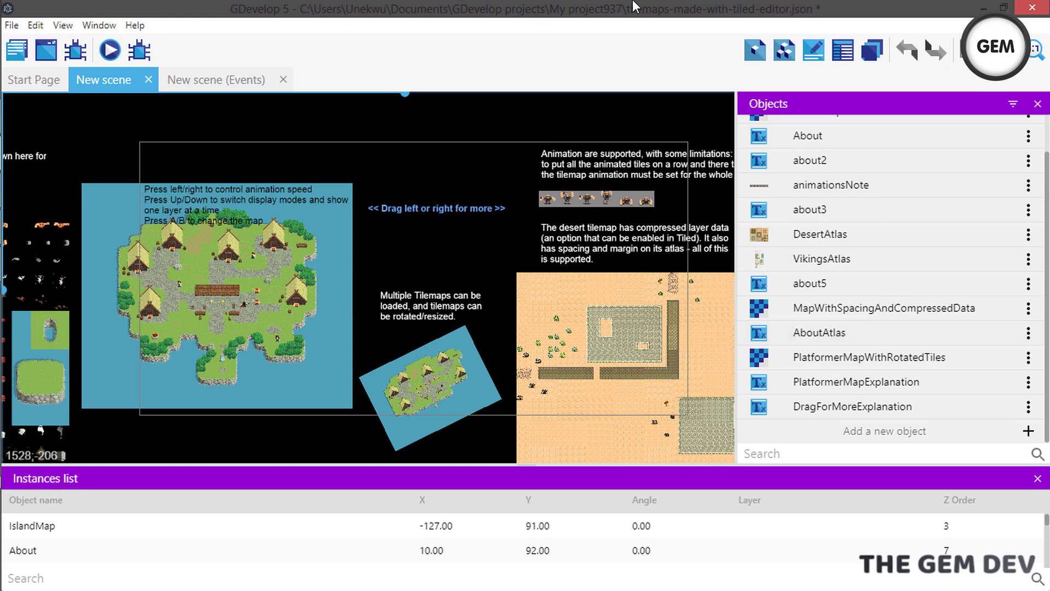
left_click_drag(530, 8, 453, 2)
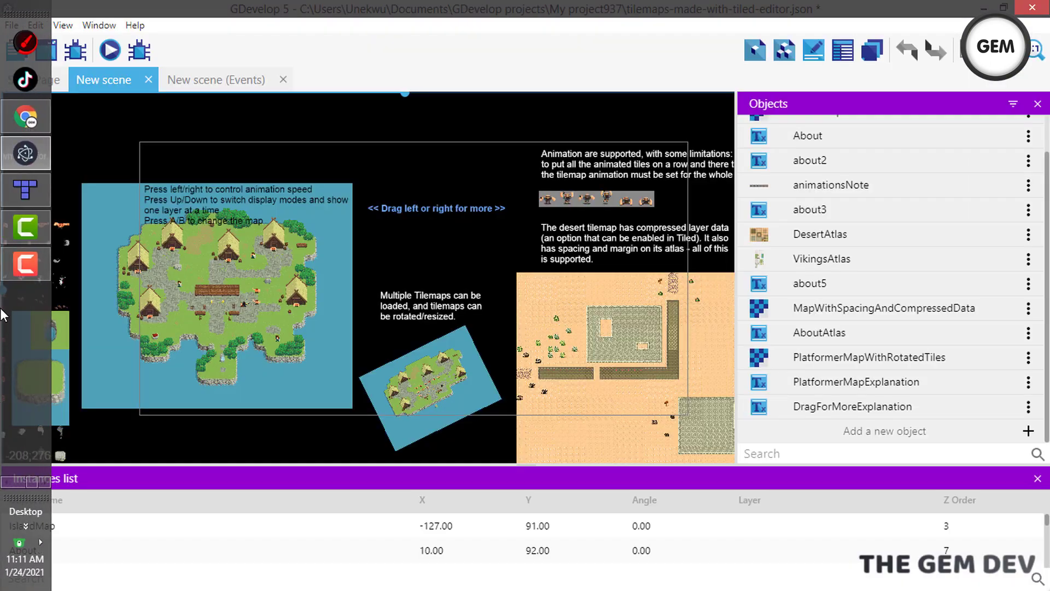
left_click(11, 194)
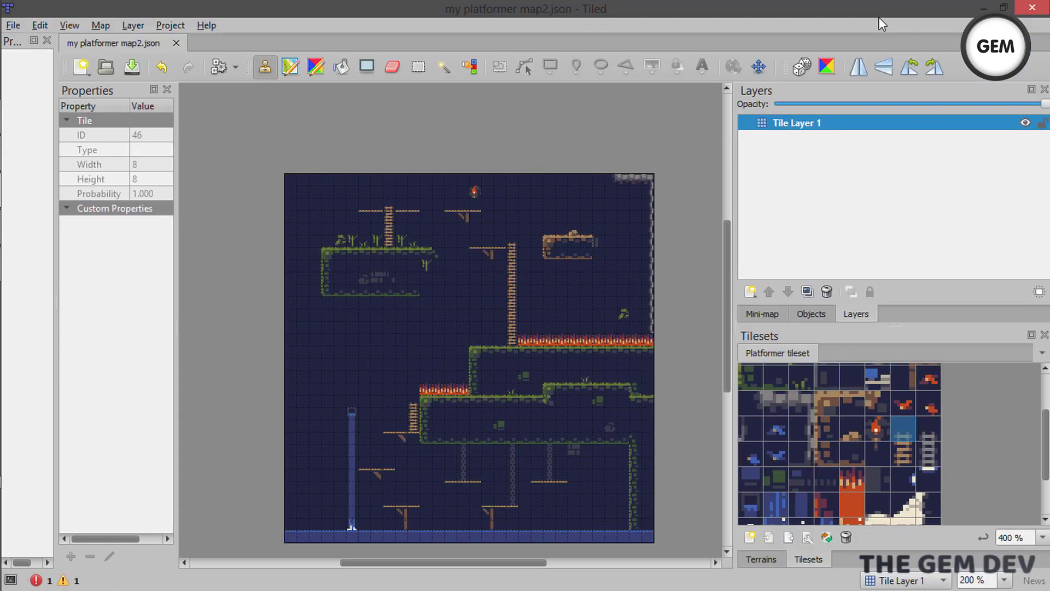
left_click(982, 6)
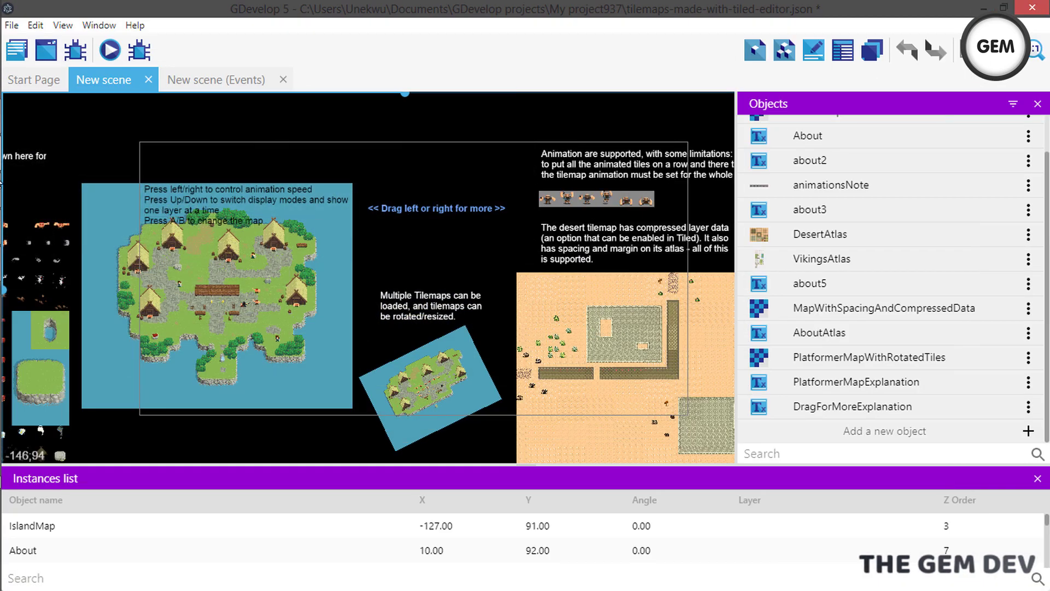
mouse_move(6, 188)
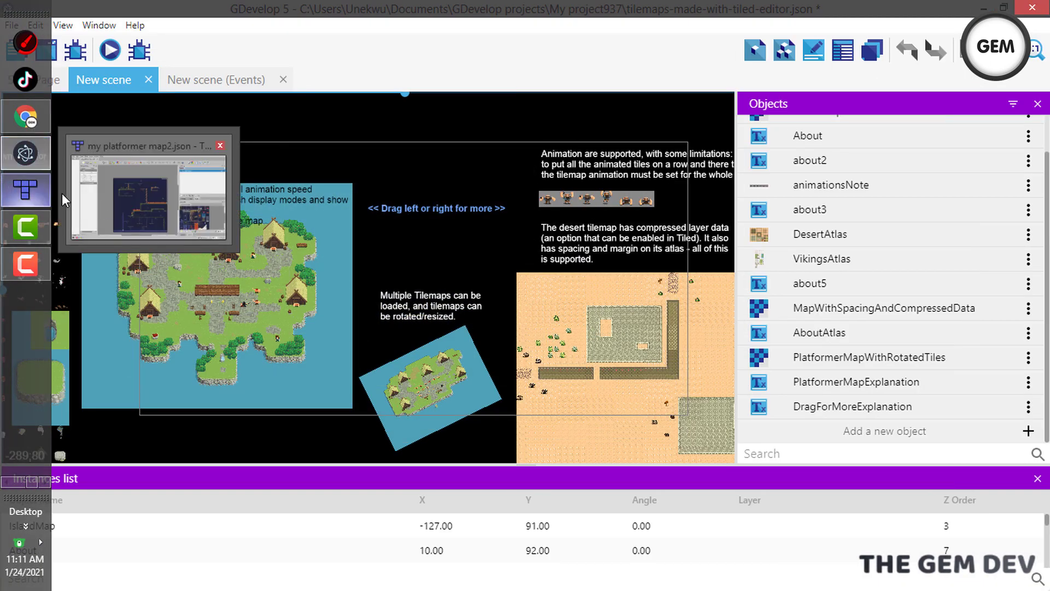
mouse_move(101, 191)
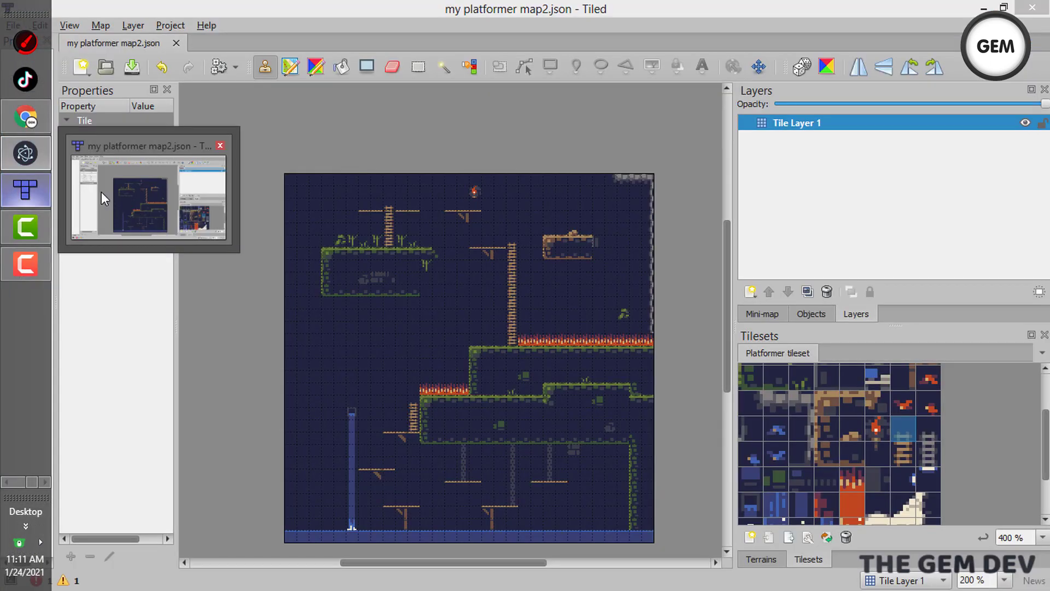
left_click(144, 193)
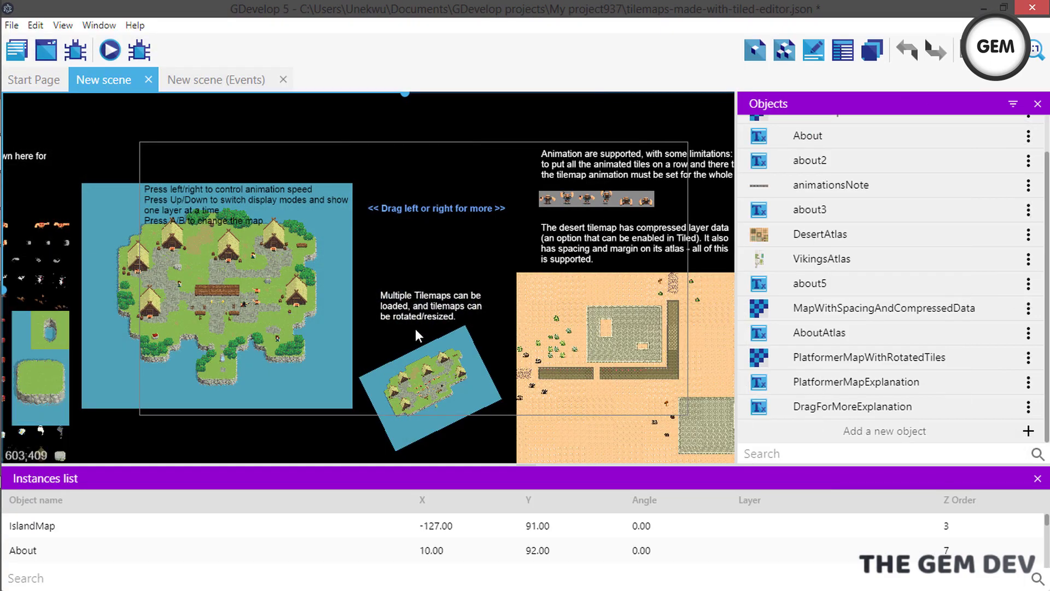
Step: Zoom and pan the New scene right to show the desert map and rotated-tiles cave tilemap
scroll(570, 318, "down", 3)
scroll(663, 320, "up", 2)
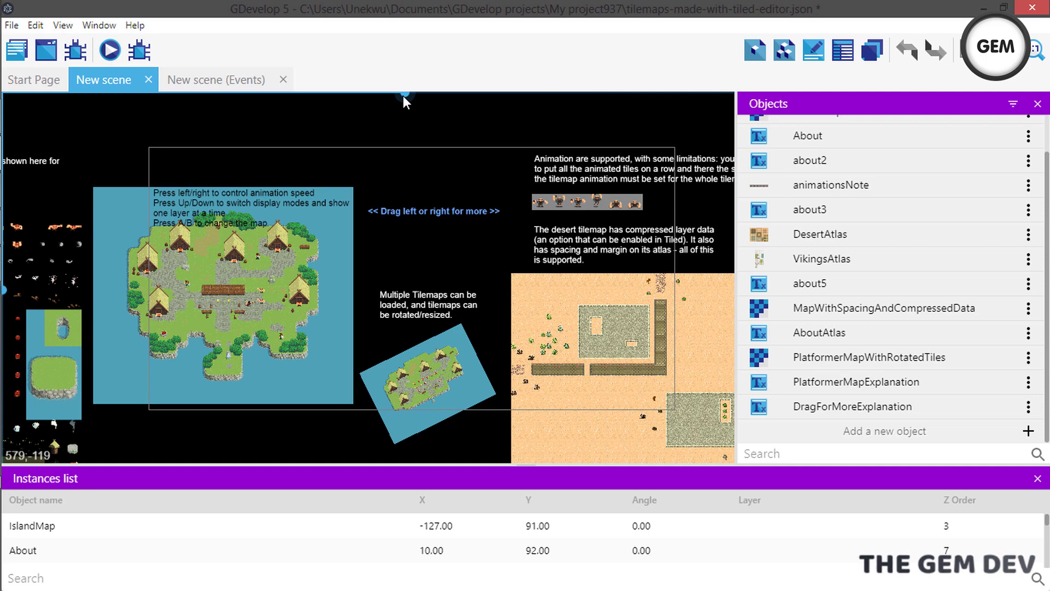
mouse_move(403, 95)
left_mouse_down()
mouse_move(453, 100)
mouse_move(421, 90)
left_mouse_up()
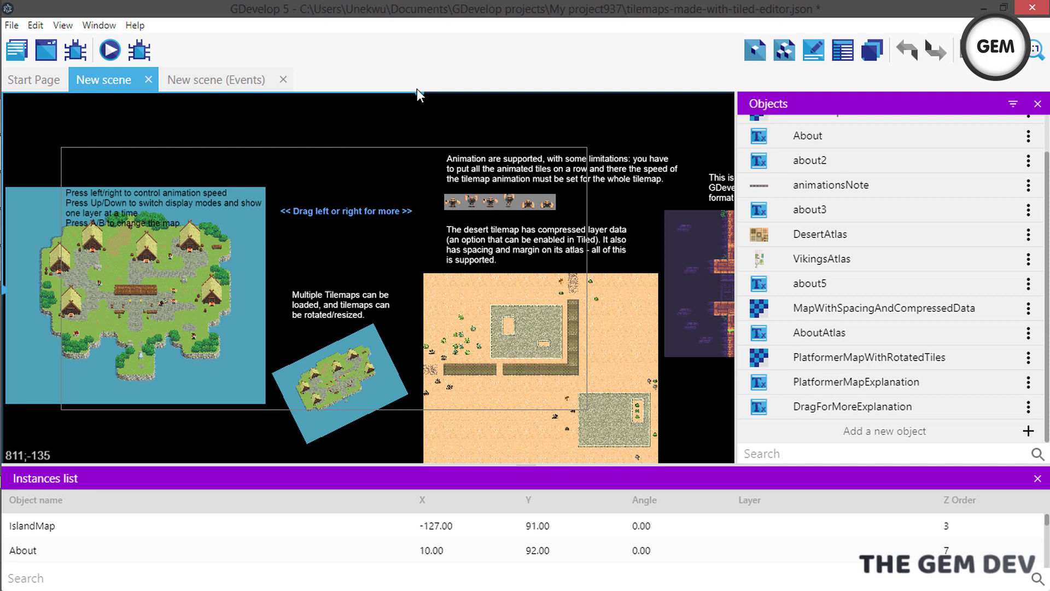